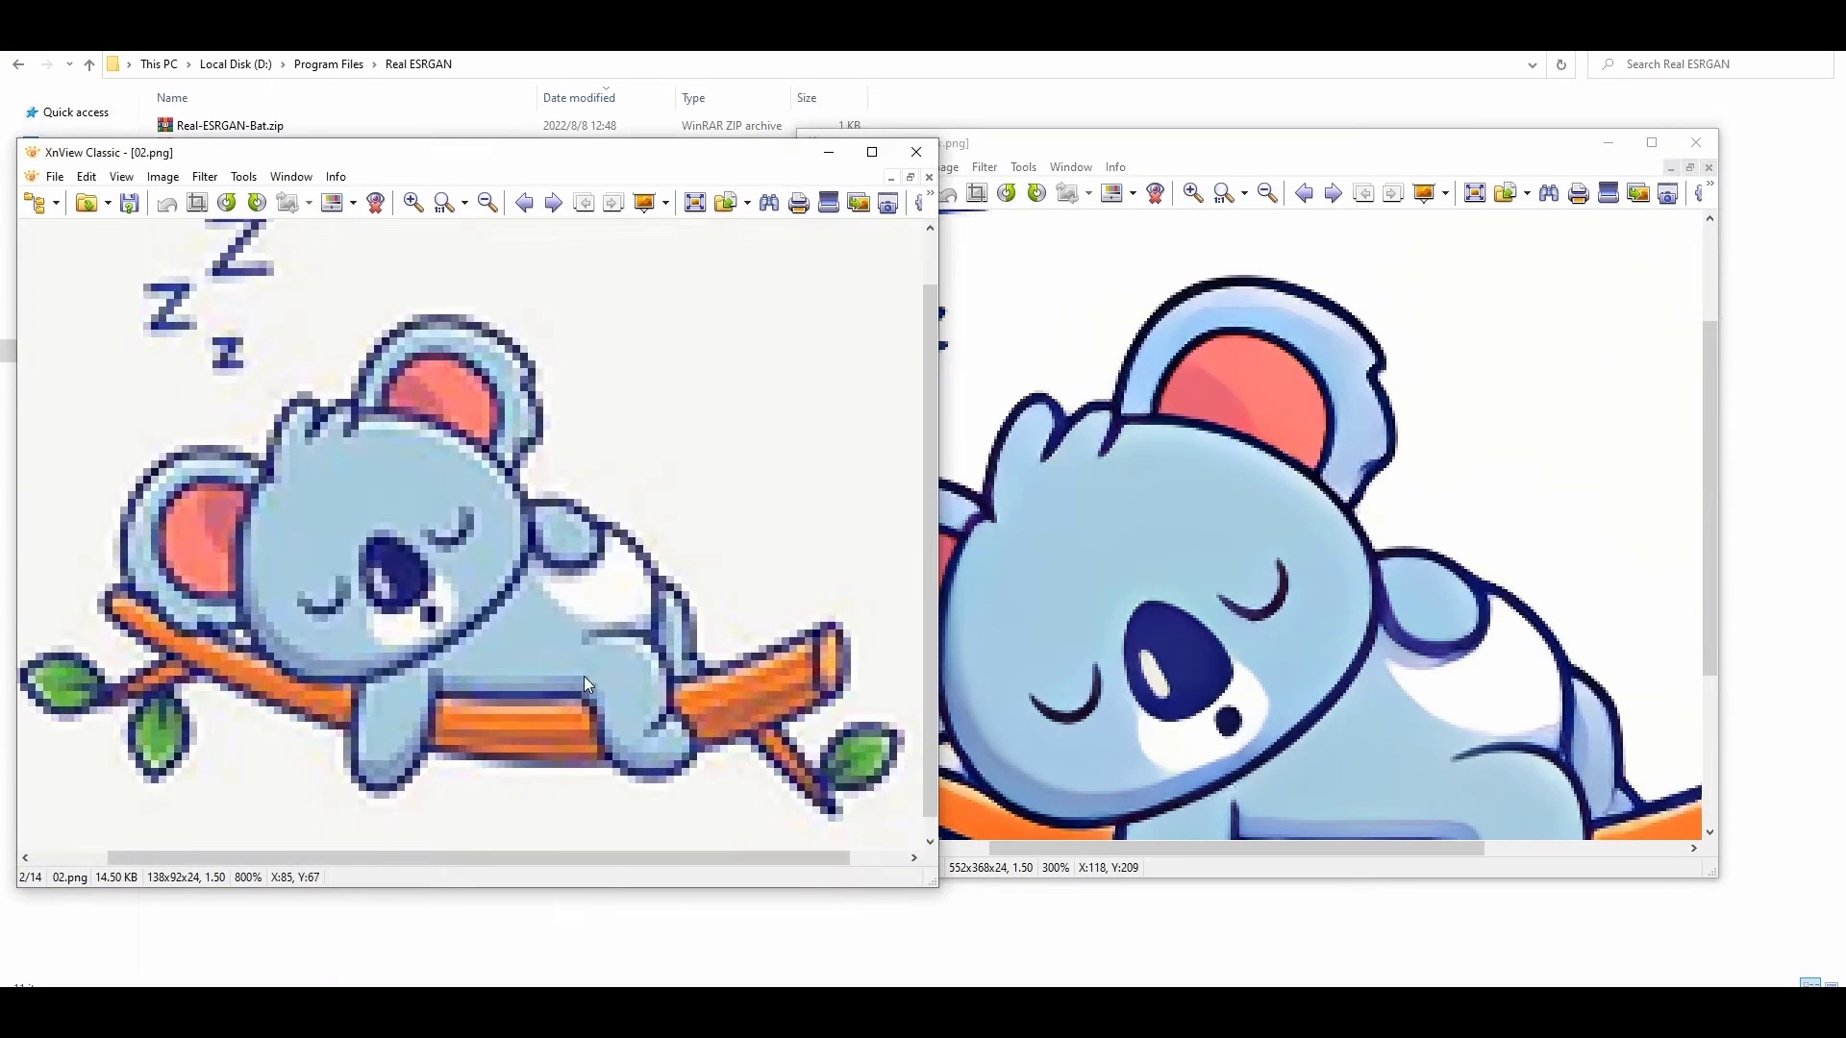
# Step: Upscale 02_4x.png again by opening it with Real-ESRGAN.bat from XnView
pyautogui.click(1173, 598)
pyautogui.click(834, 167)
pyautogui.moveTo(886, 211)
pyautogui.click(1246, 209)
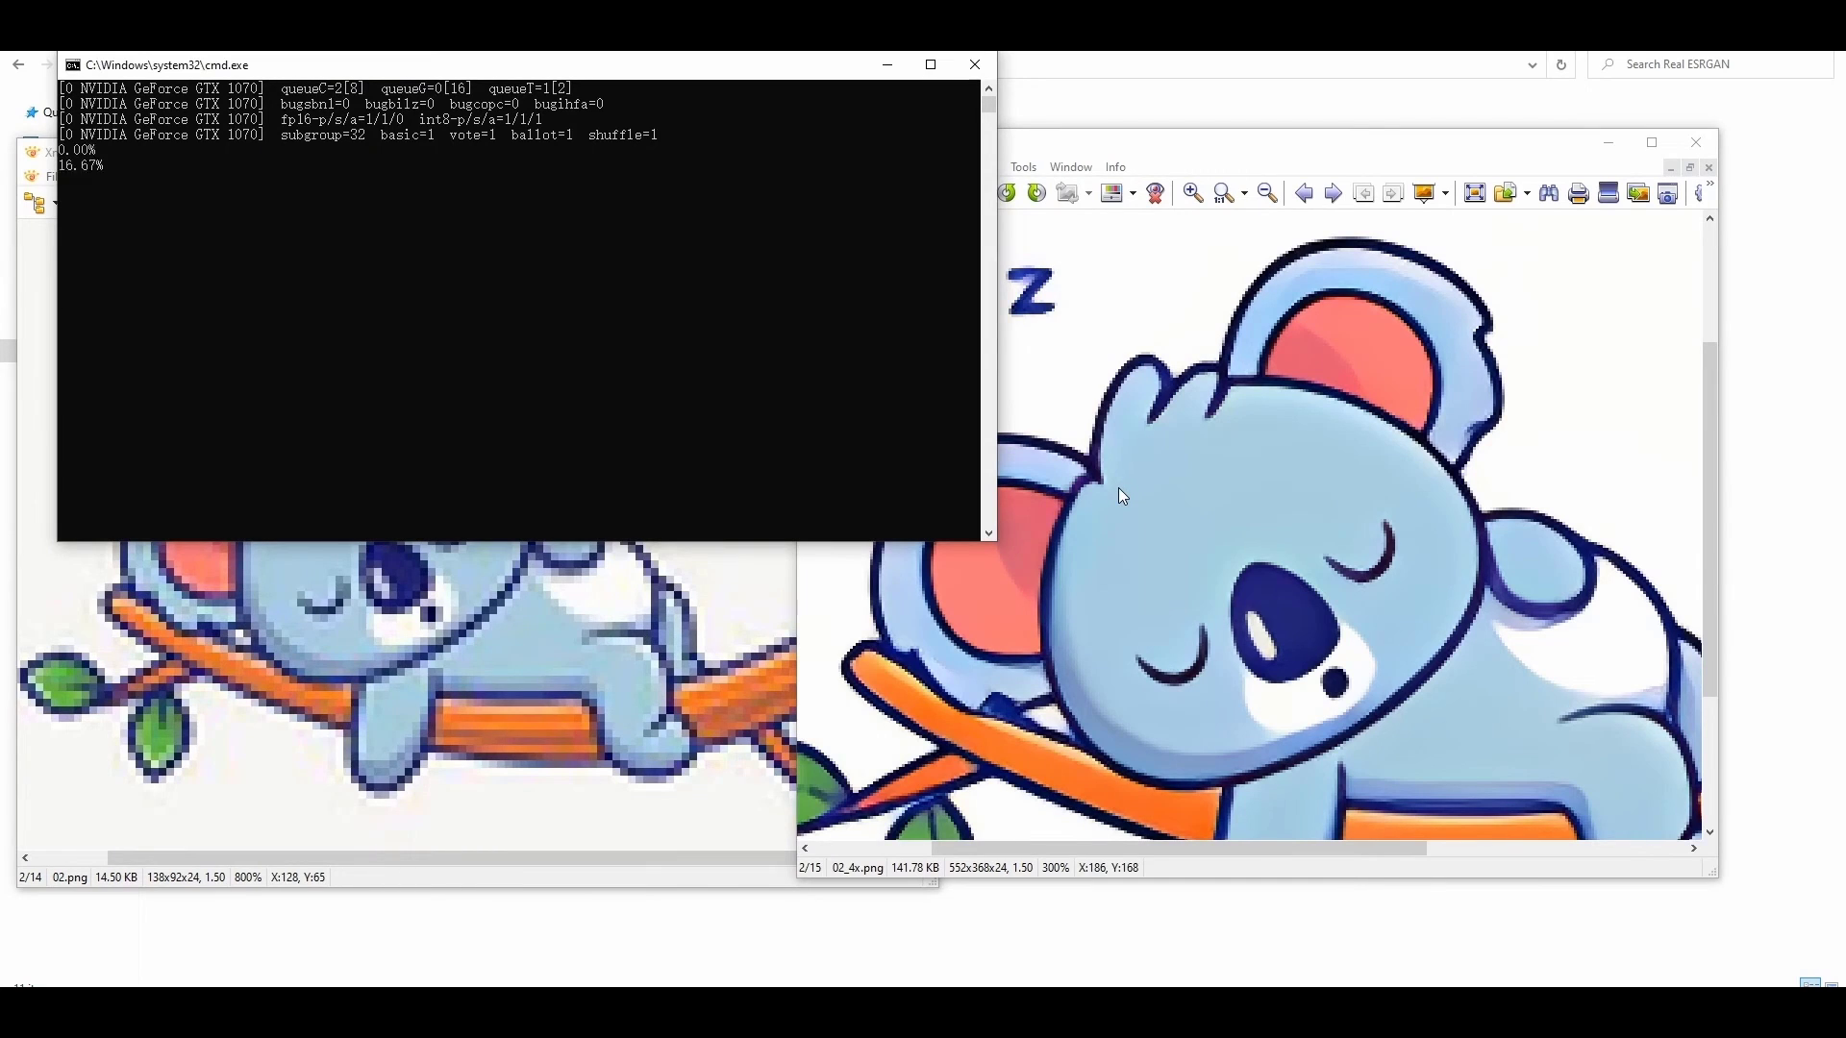
# Step: Arrange 02_4x_4x.png beside the original 02.png to compare, then close both views
pyautogui.moveTo(481, 159); pyautogui.dragTo(1344, 150)
pyautogui.scroll(3, 1279, 656)
pyautogui.moveTo(1137, 581); pyautogui.dragTo(1343, 604)
pyautogui.click(384, 591)
pyautogui.moveTo(384, 591); pyautogui.dragTo(320, 588)
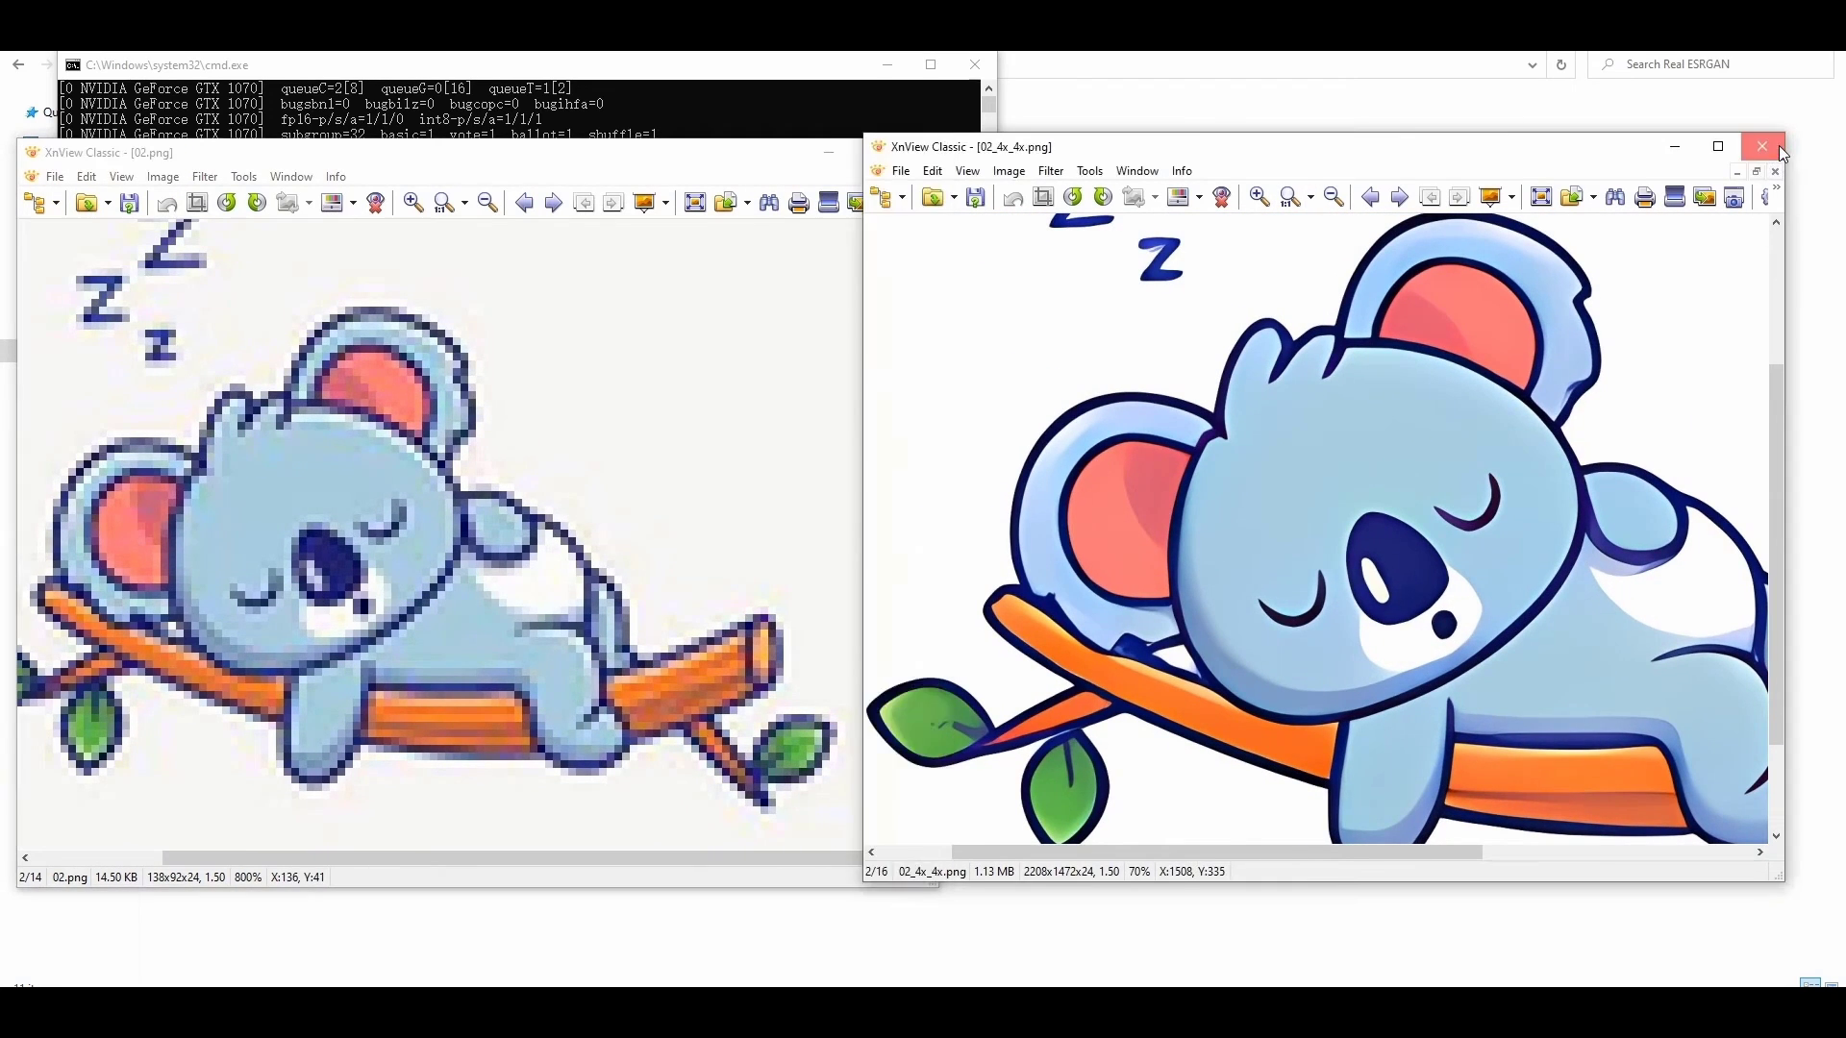
pyautogui.click(1763, 146)
pyautogui.click(916, 152)
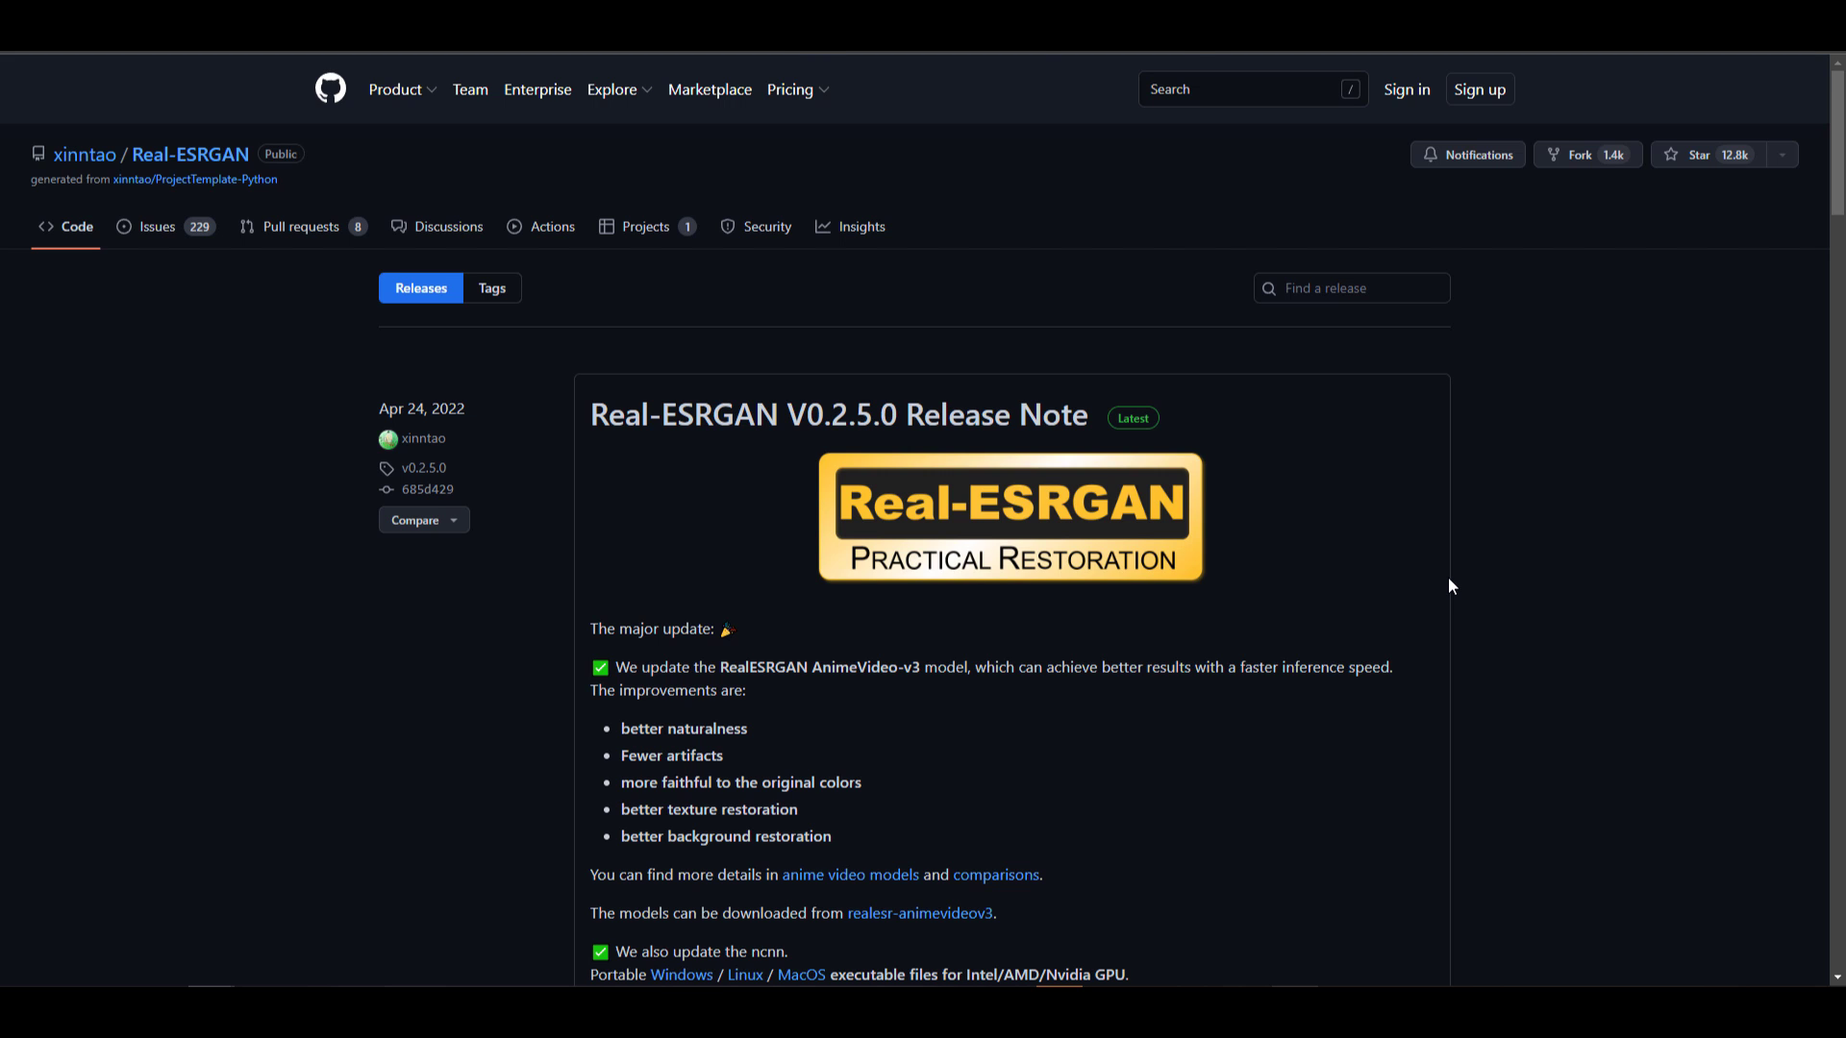
pyautogui.scroll(-4, 720, 575)
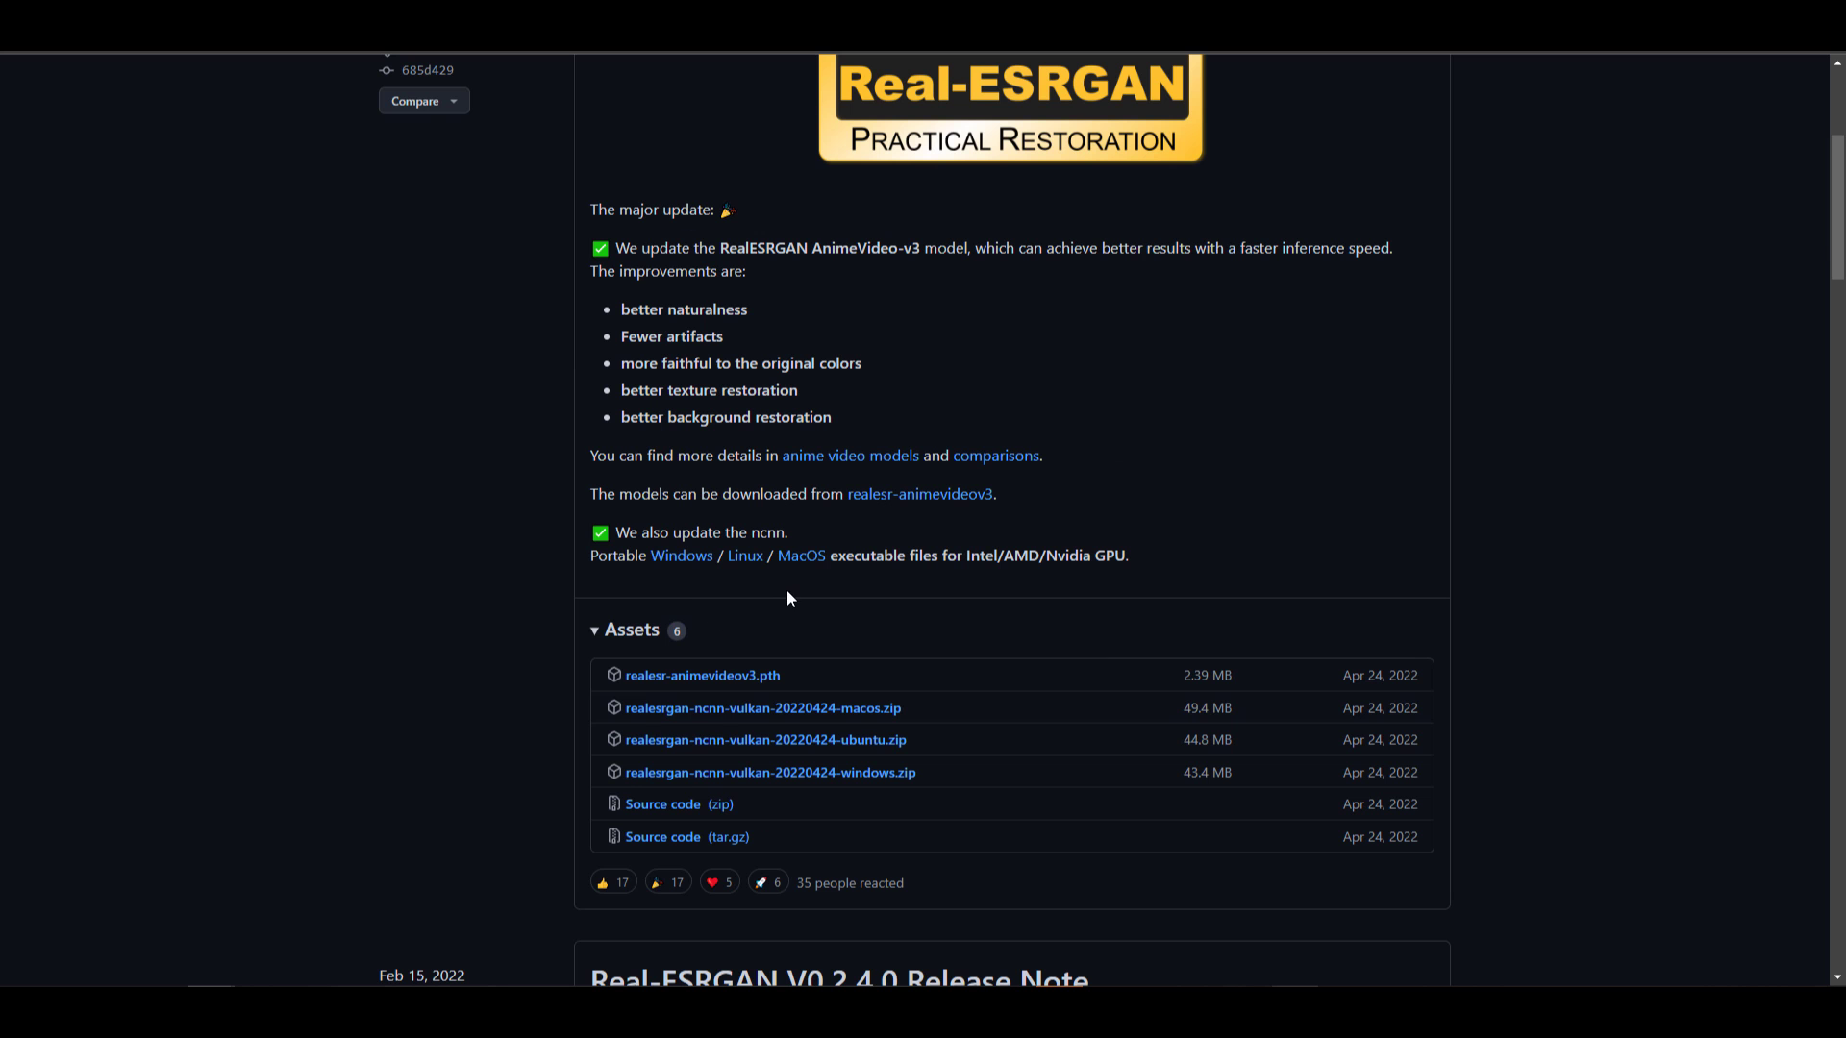
pyautogui.scroll(3, 1346, 509)
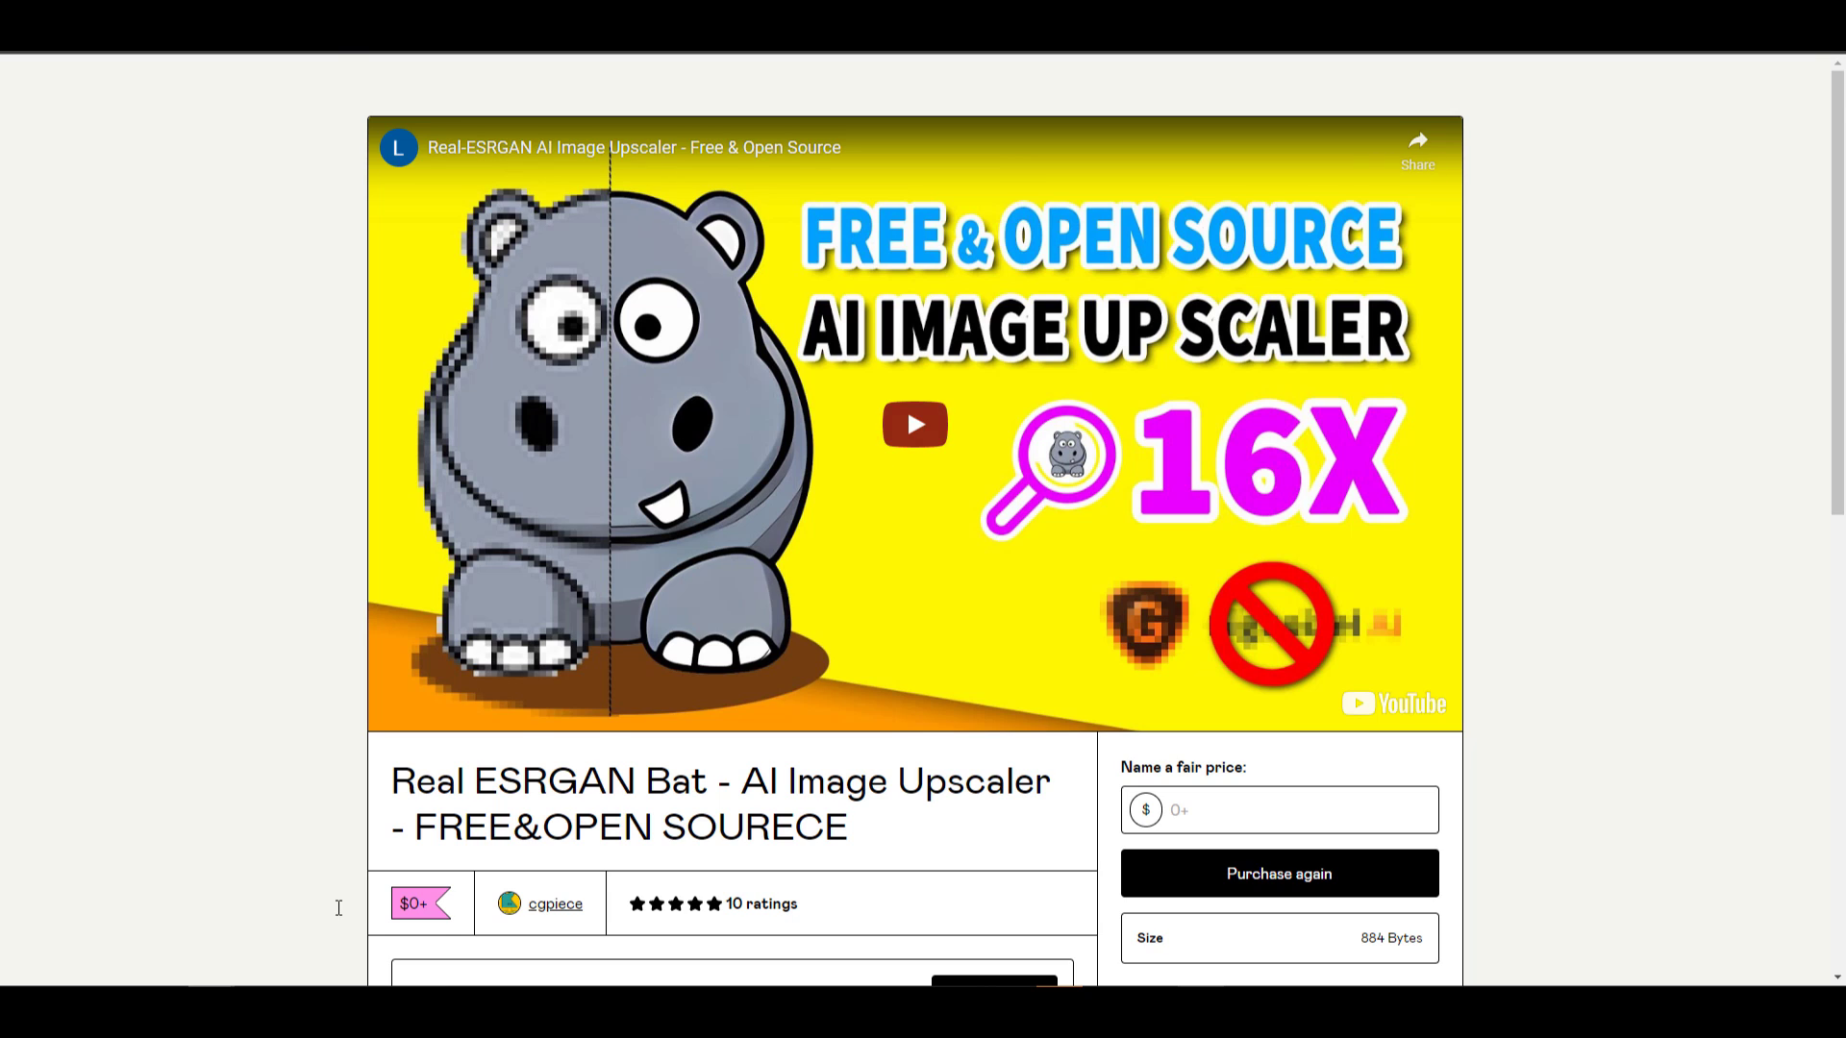
pyautogui.scroll(-6, 908, 407)
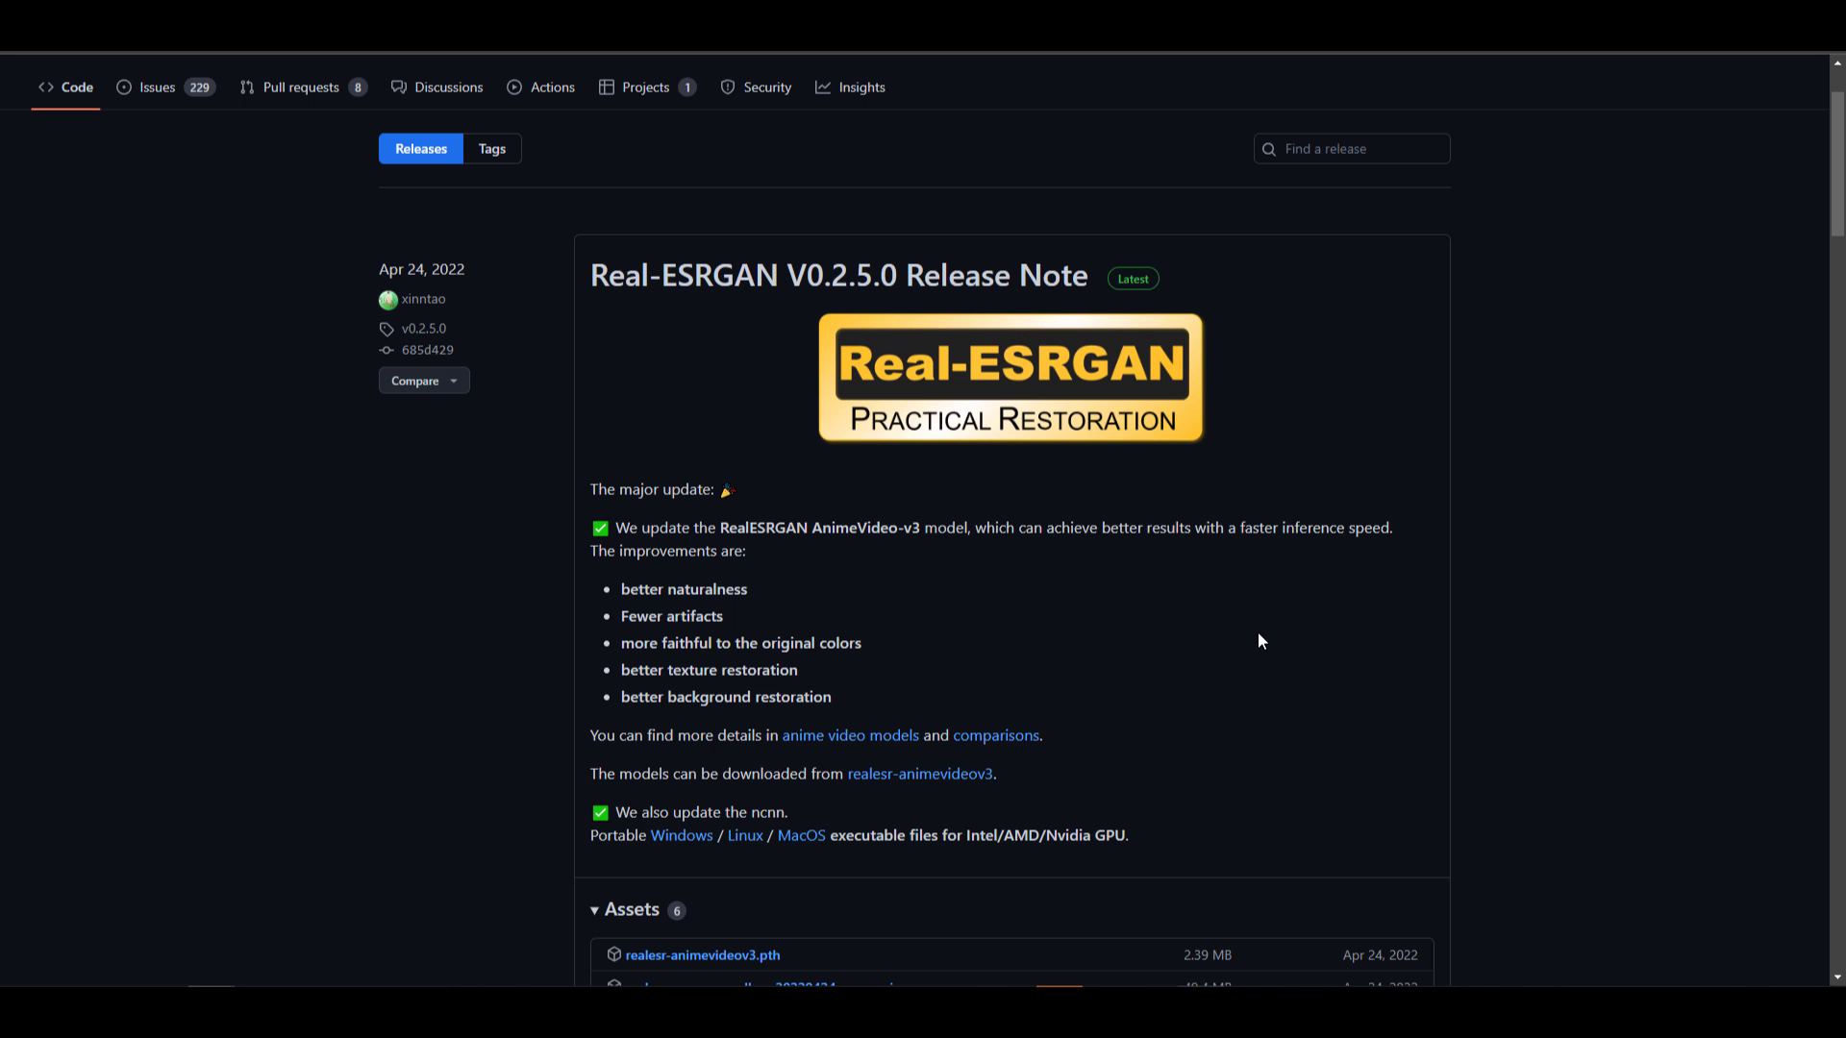
pyautogui.scroll(-2, 1377, 577)
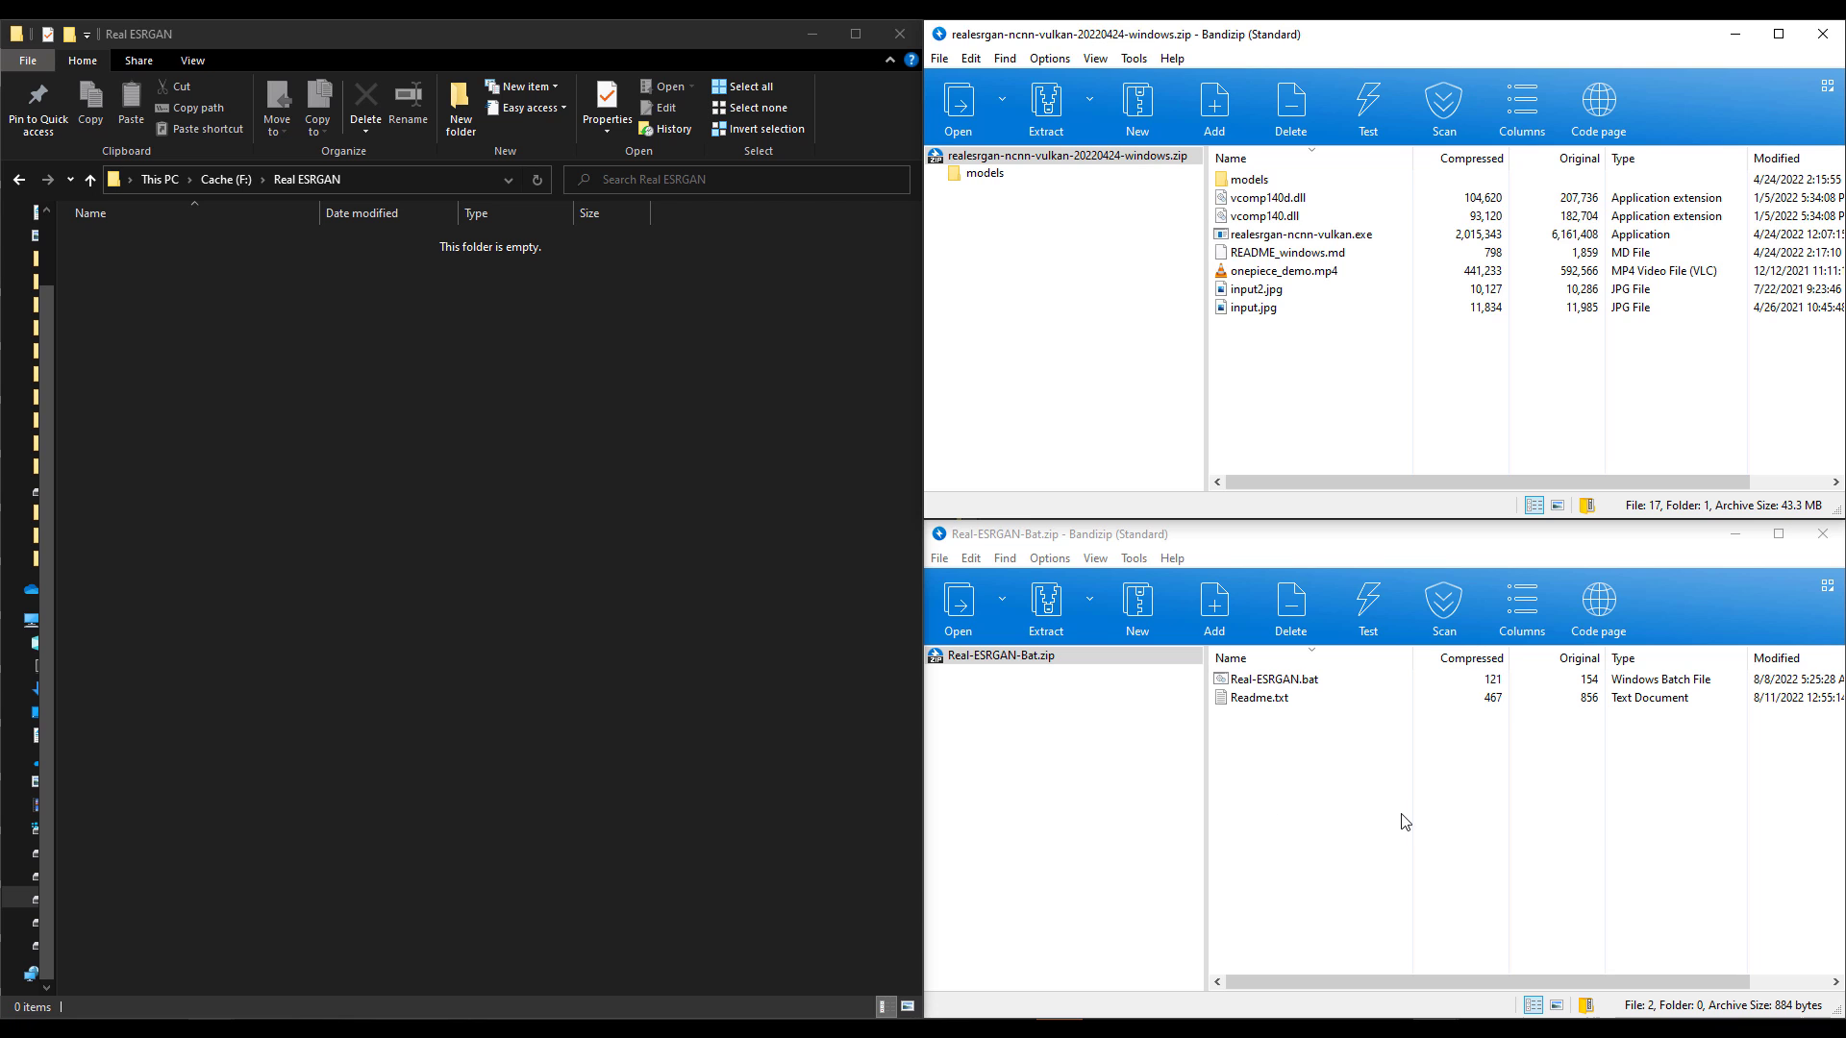
# Step: Extract the realesrgan-ncnn-vulkan files and Real-ESRGAN.bat into the Real ESRGAN folder, then switch to Low Rez Images
pyautogui.moveTo(1423, 384)
pyautogui.mouseDown()
pyautogui.moveTo(1345, 173)
pyautogui.moveTo(1418, 348)
pyautogui.mouseUp()
pyautogui.moveTo(1301, 420); pyautogui.dragTo(486, 466)
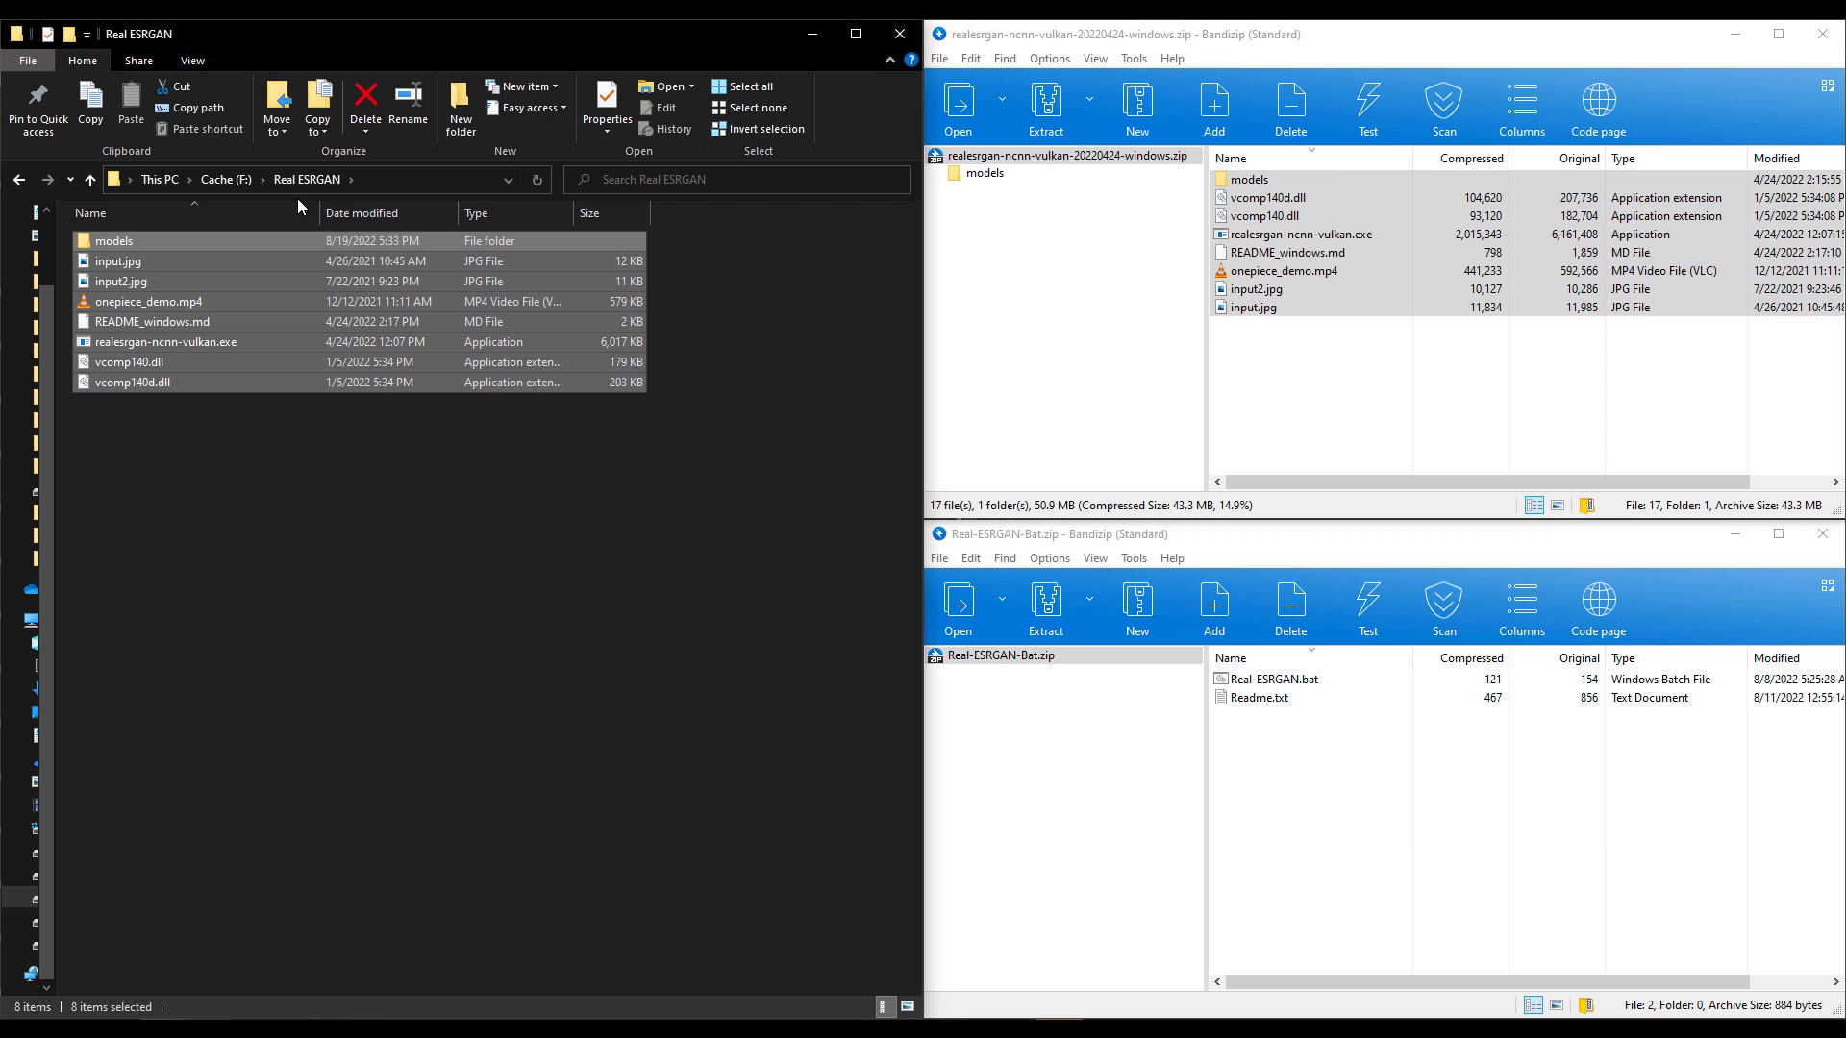
pyautogui.moveTo(1274, 679); pyautogui.dragTo(208, 506)
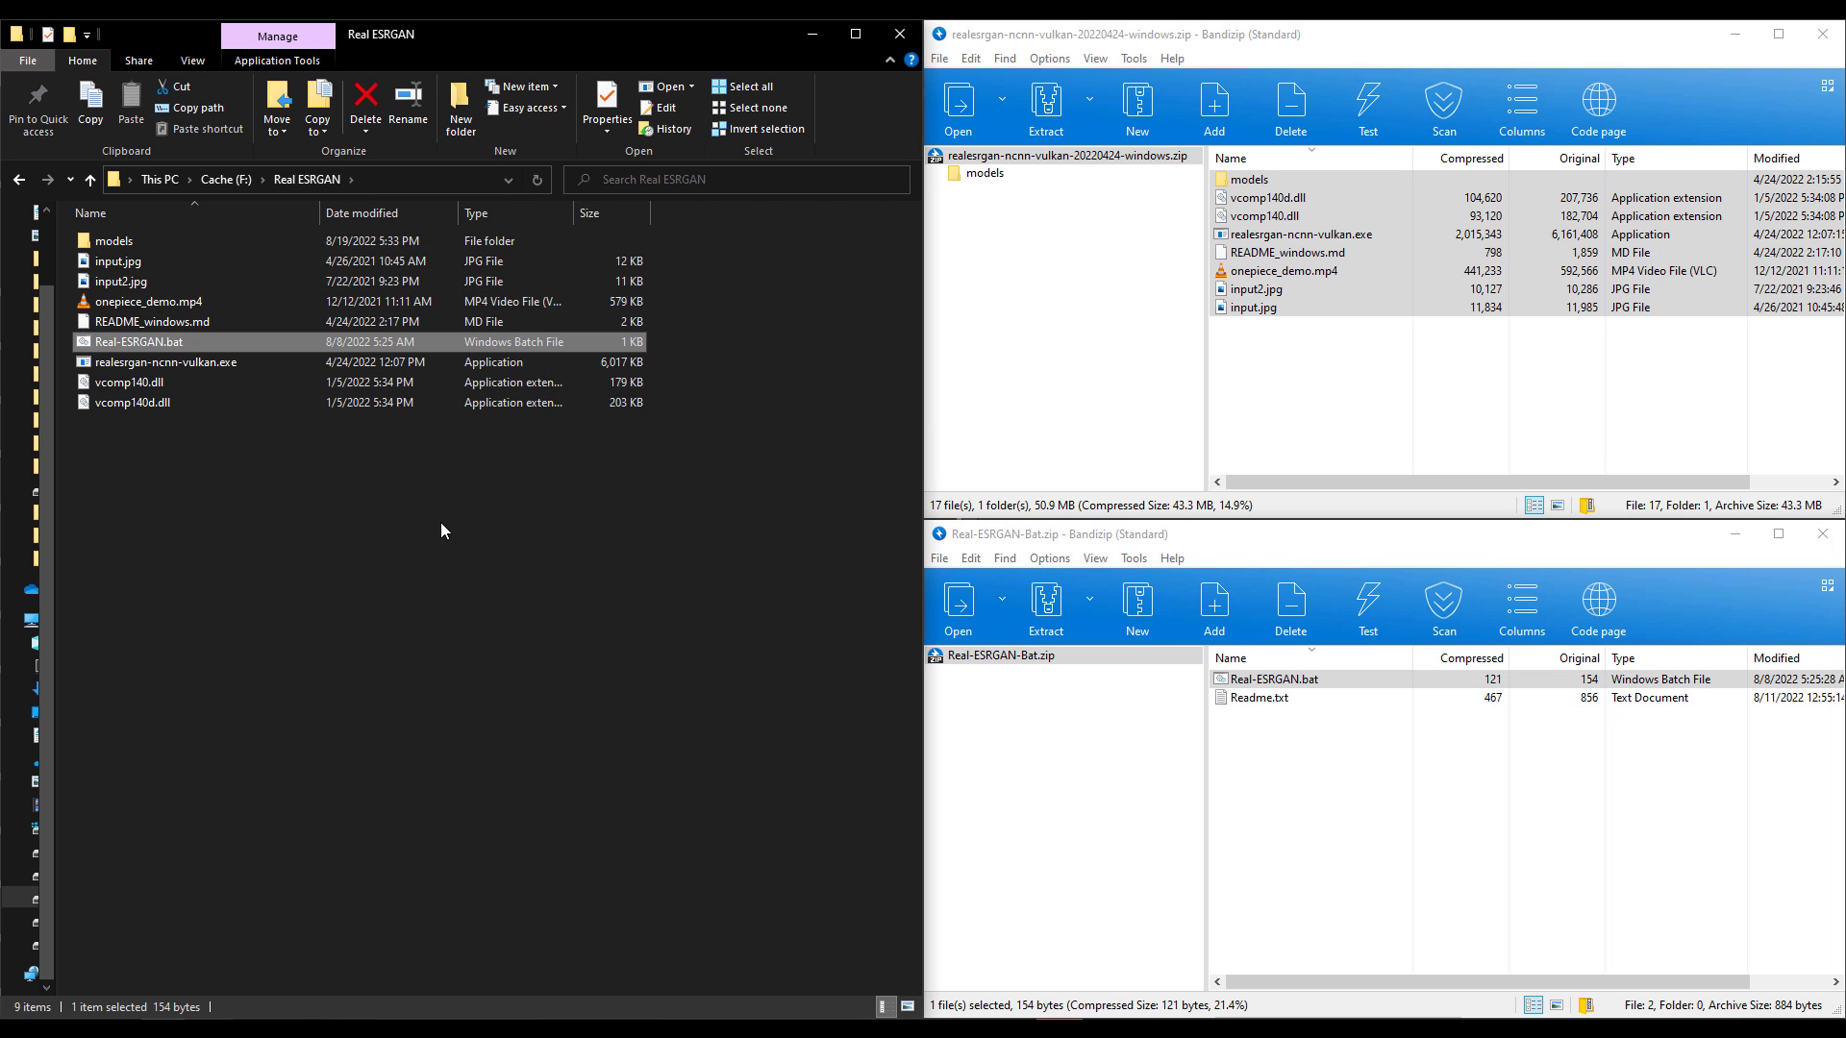
pyautogui.click(567, 509)
pyautogui.hotkey('alt', 'Tab')
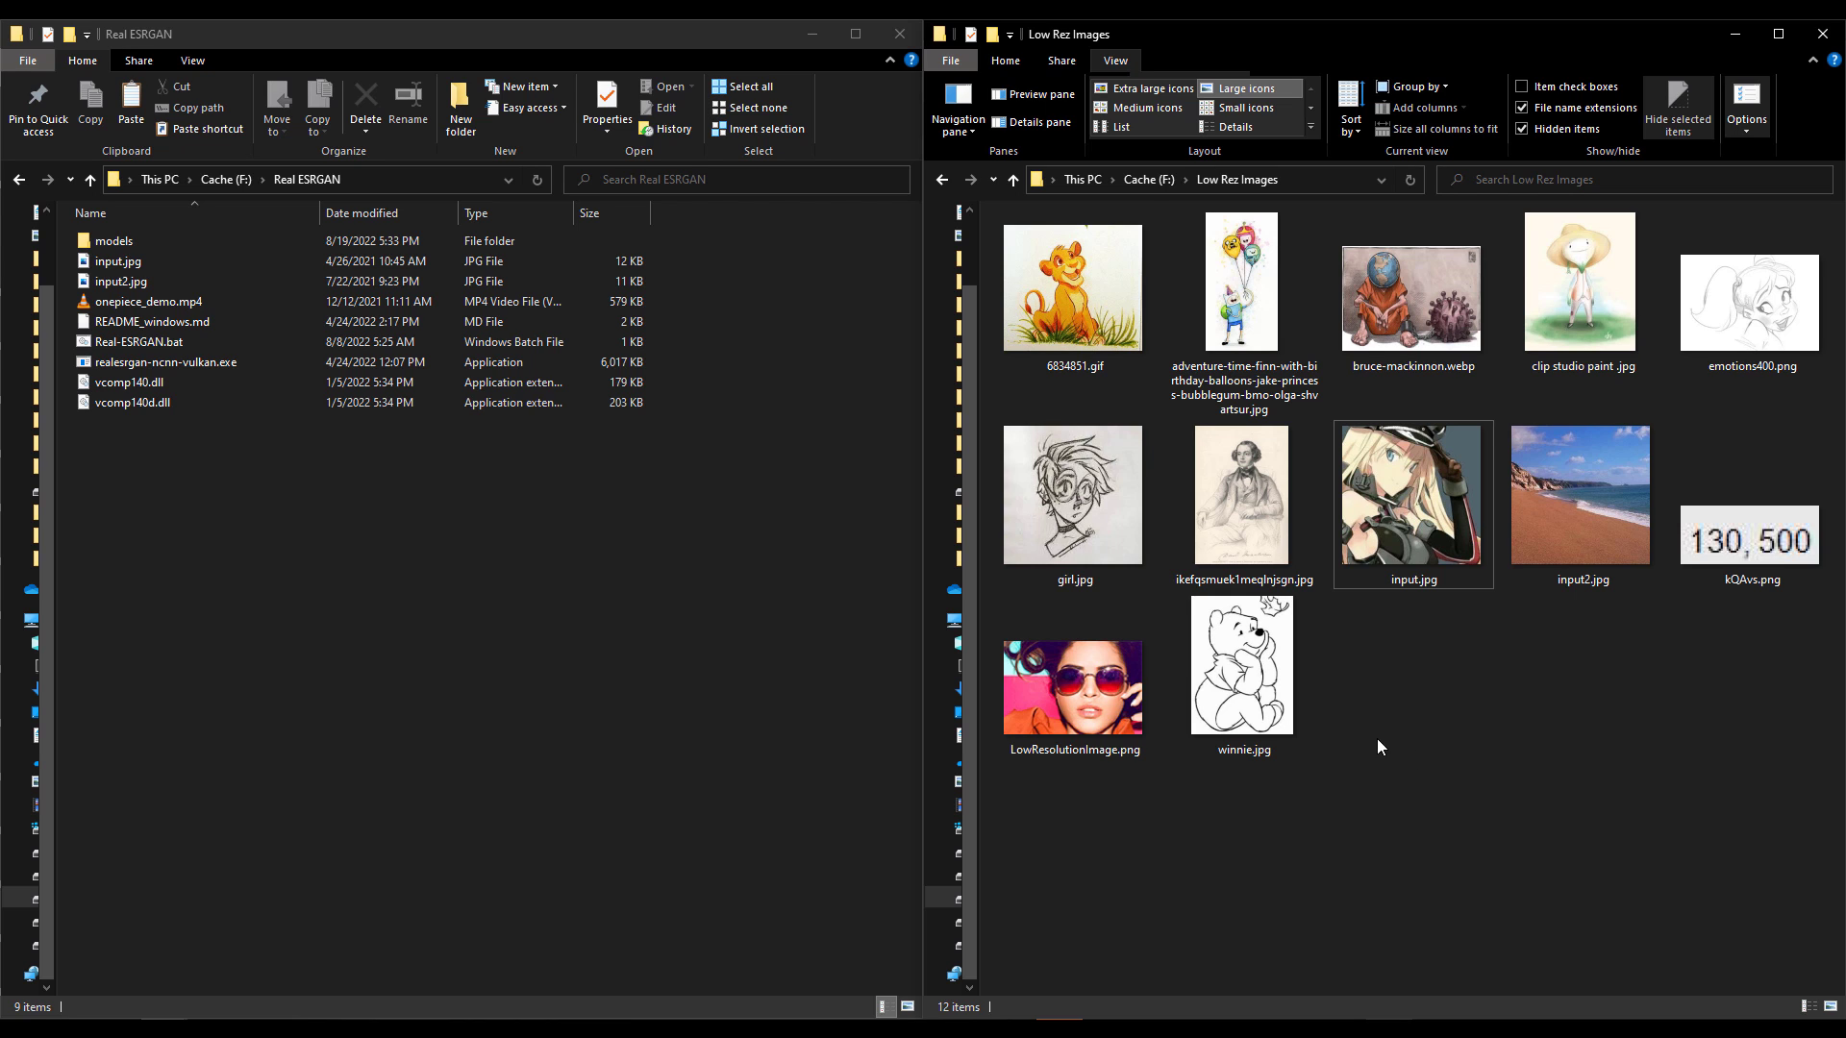
pyautogui.doubleClick(1063, 309)
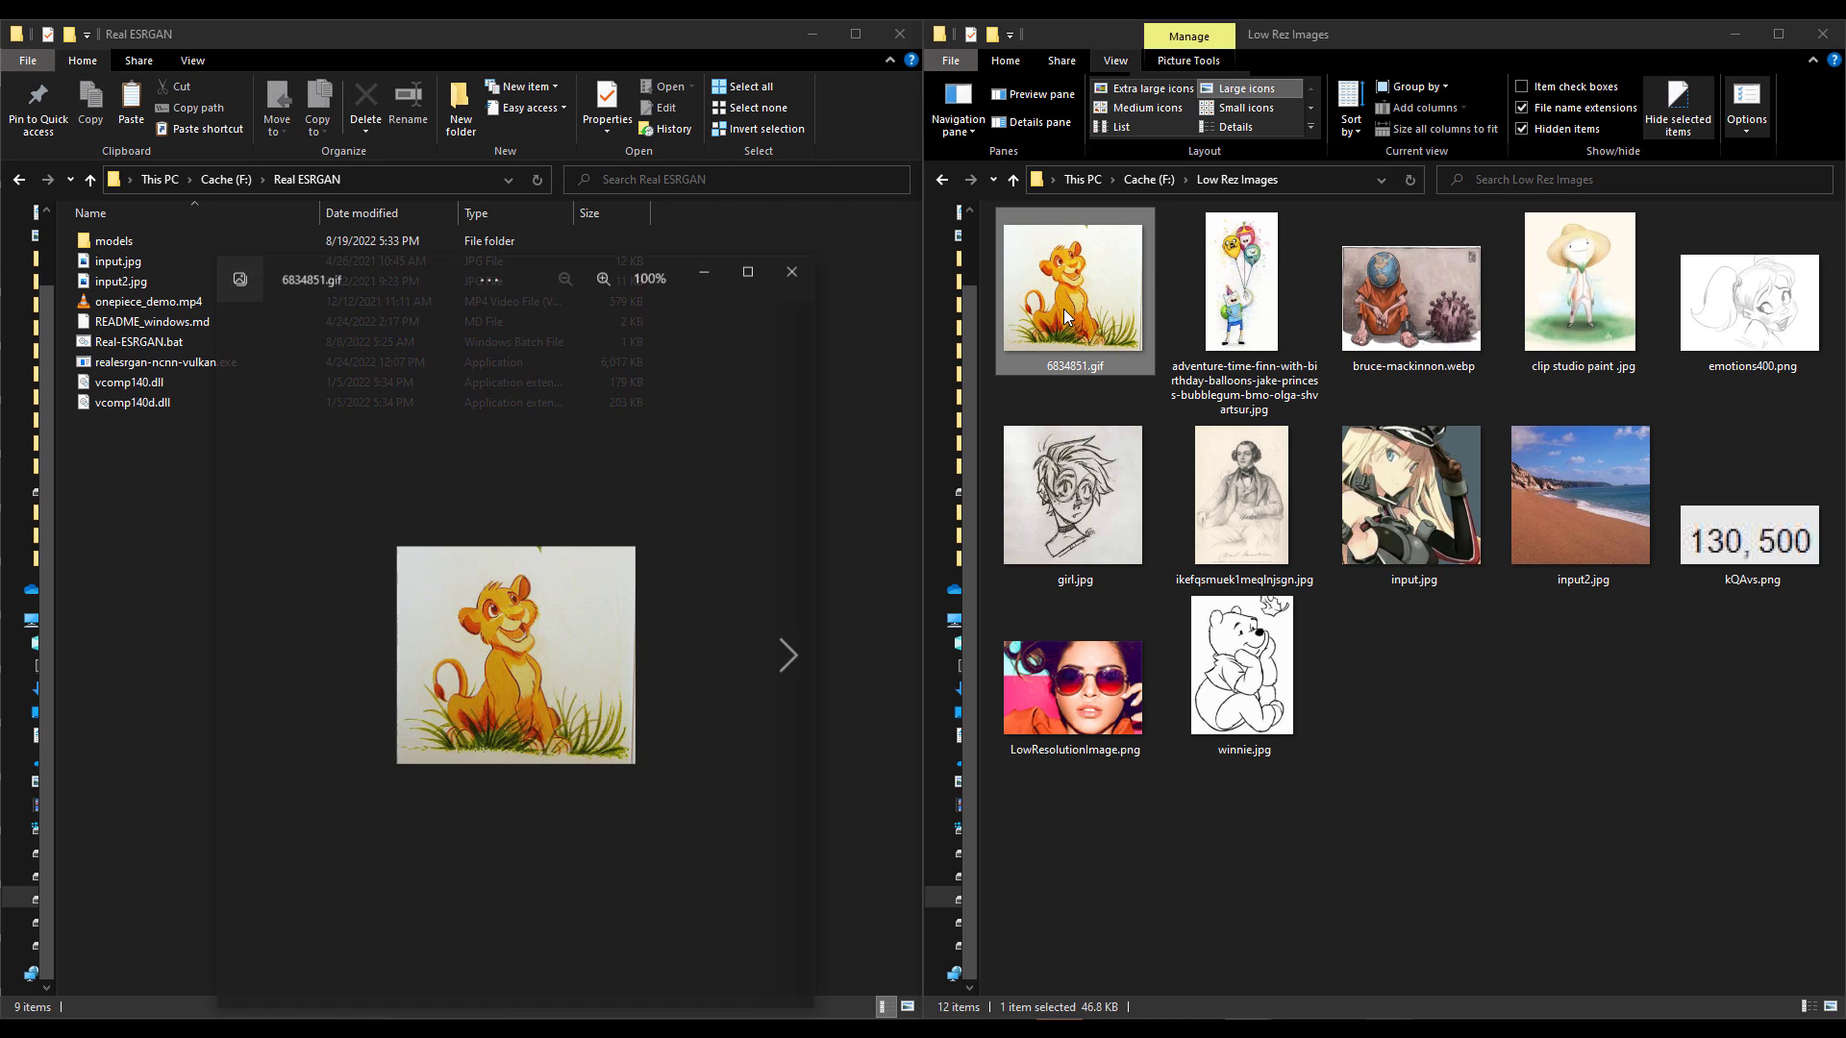
pyautogui.moveTo(406, 275); pyautogui.dragTo(621, 216)
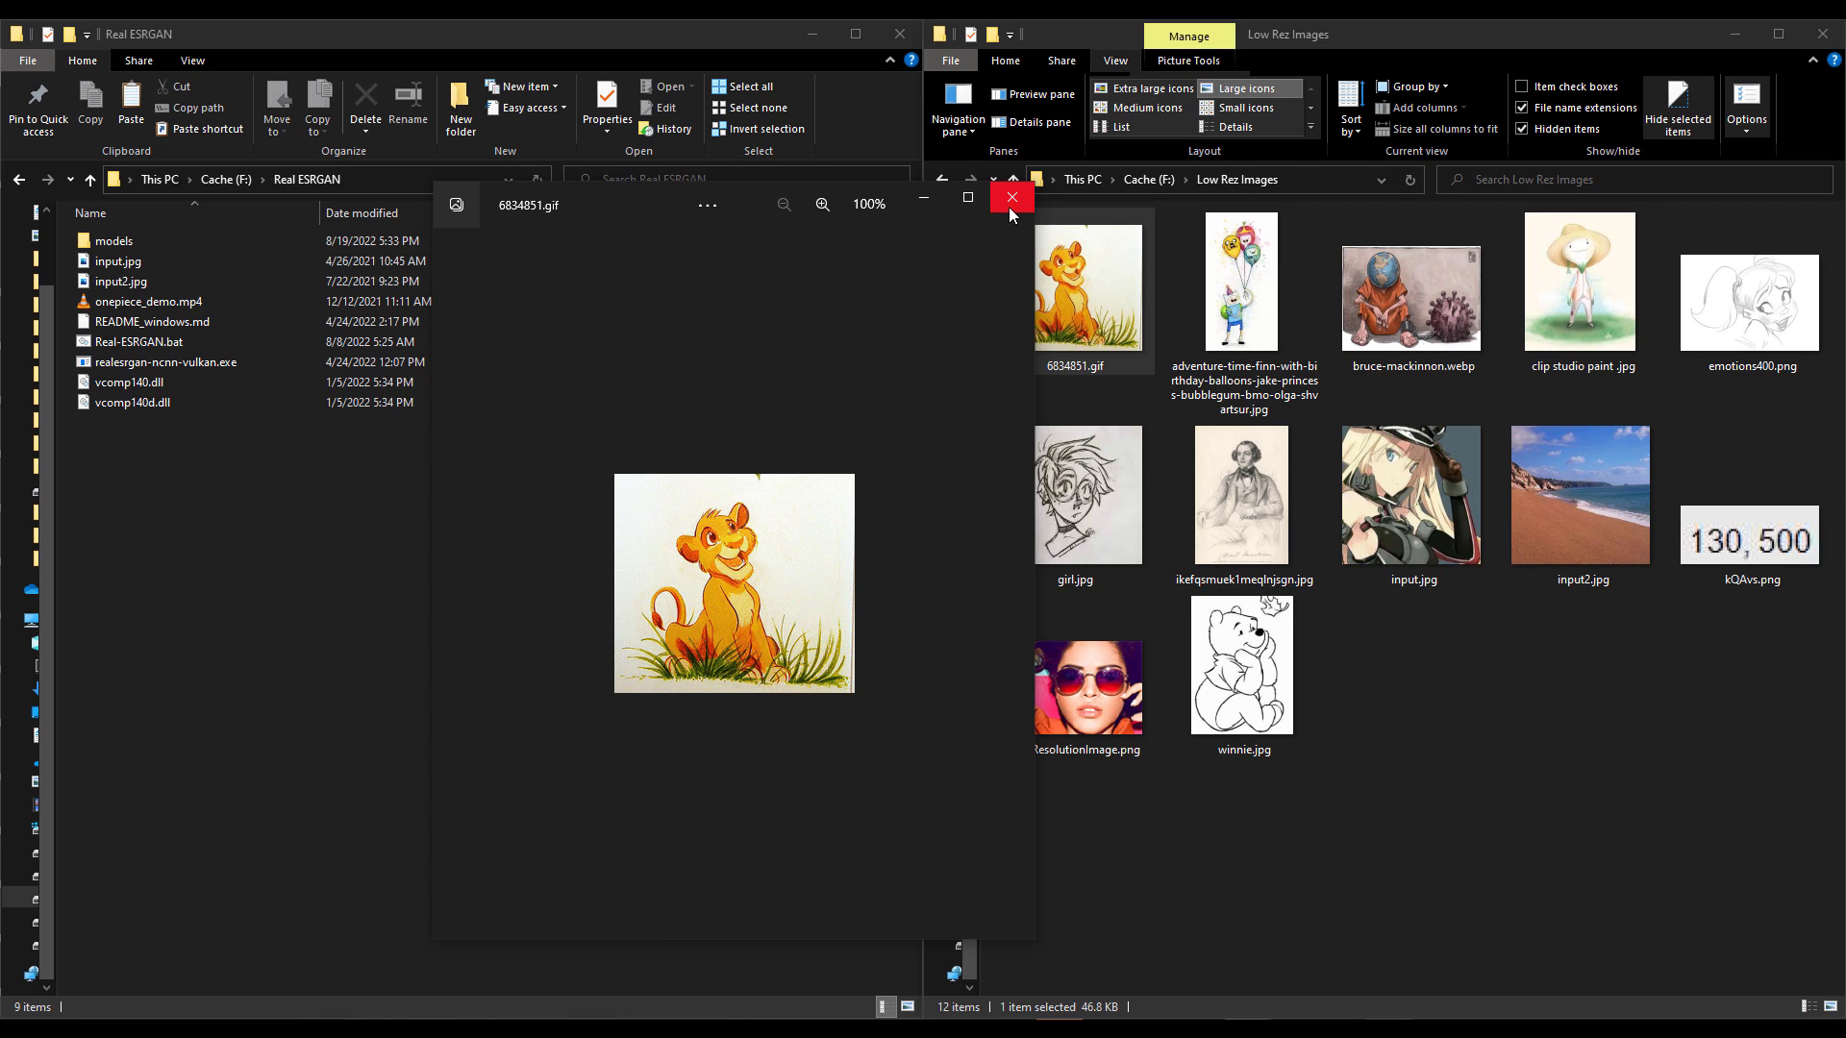
pyautogui.click(705, 207)
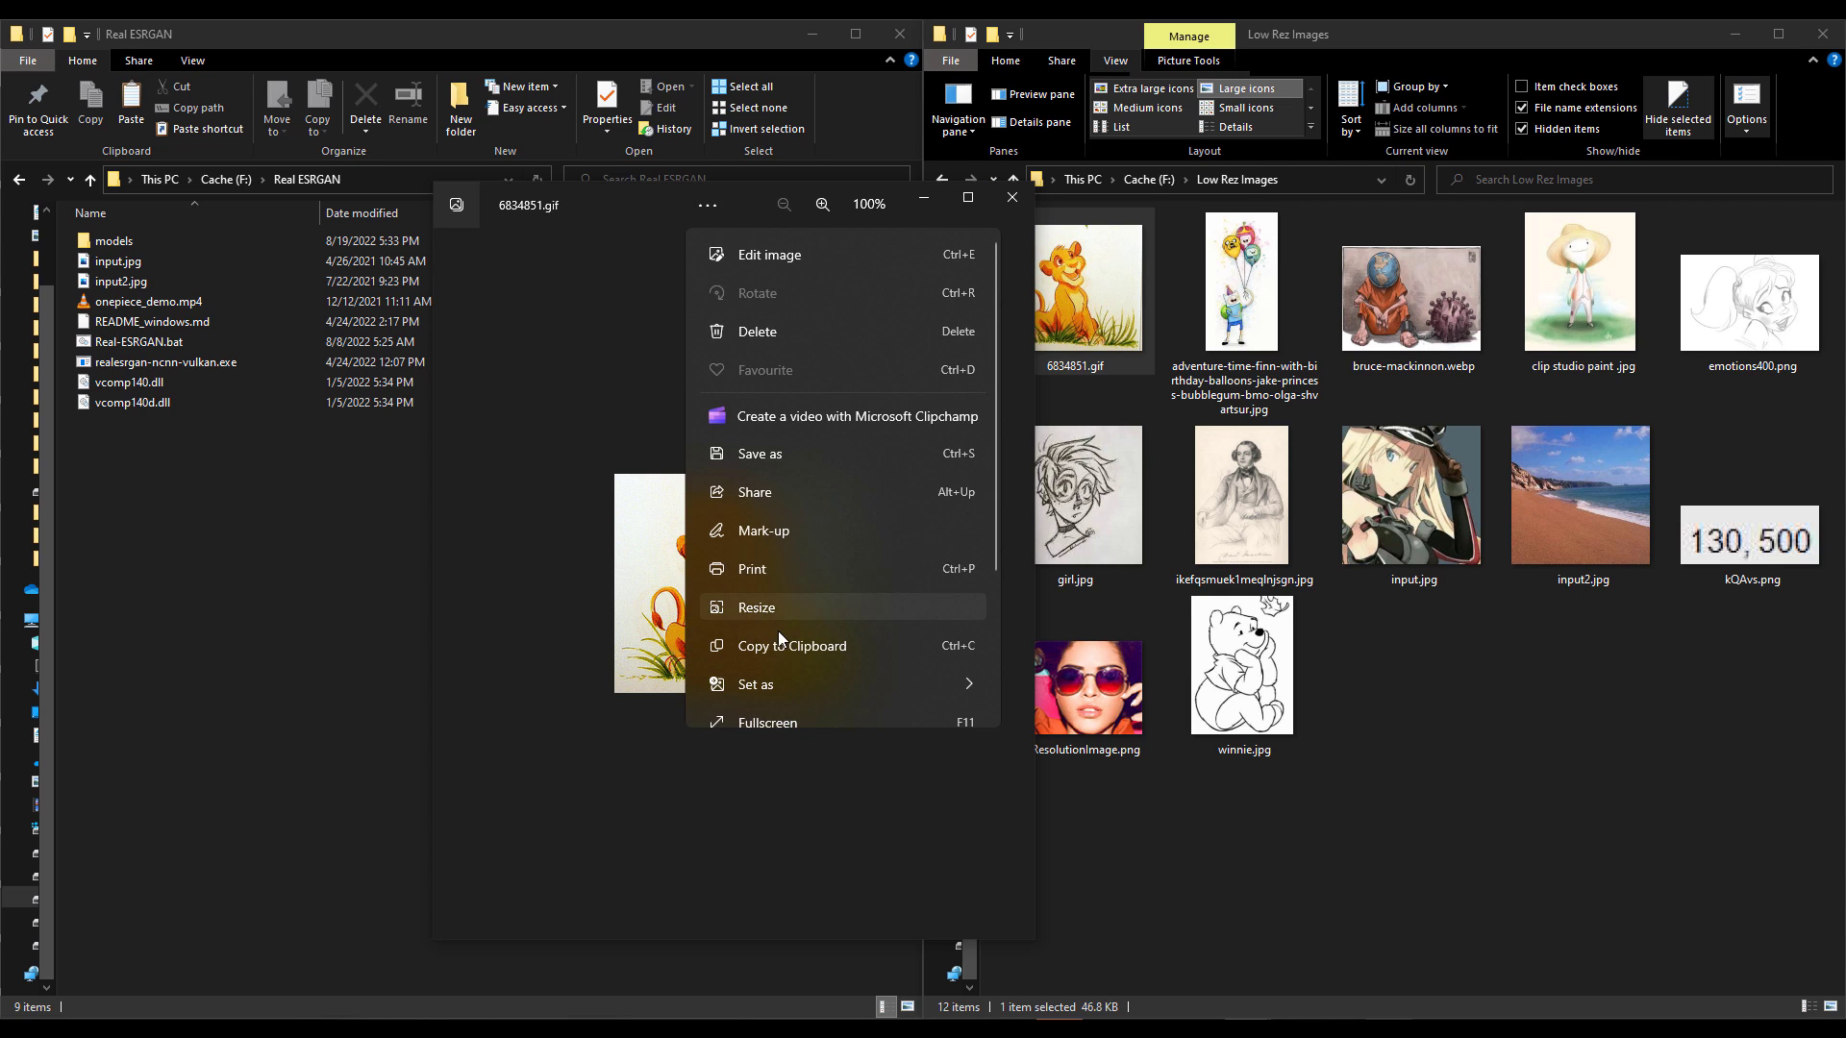
pyautogui.scroll(-3, 796, 463)
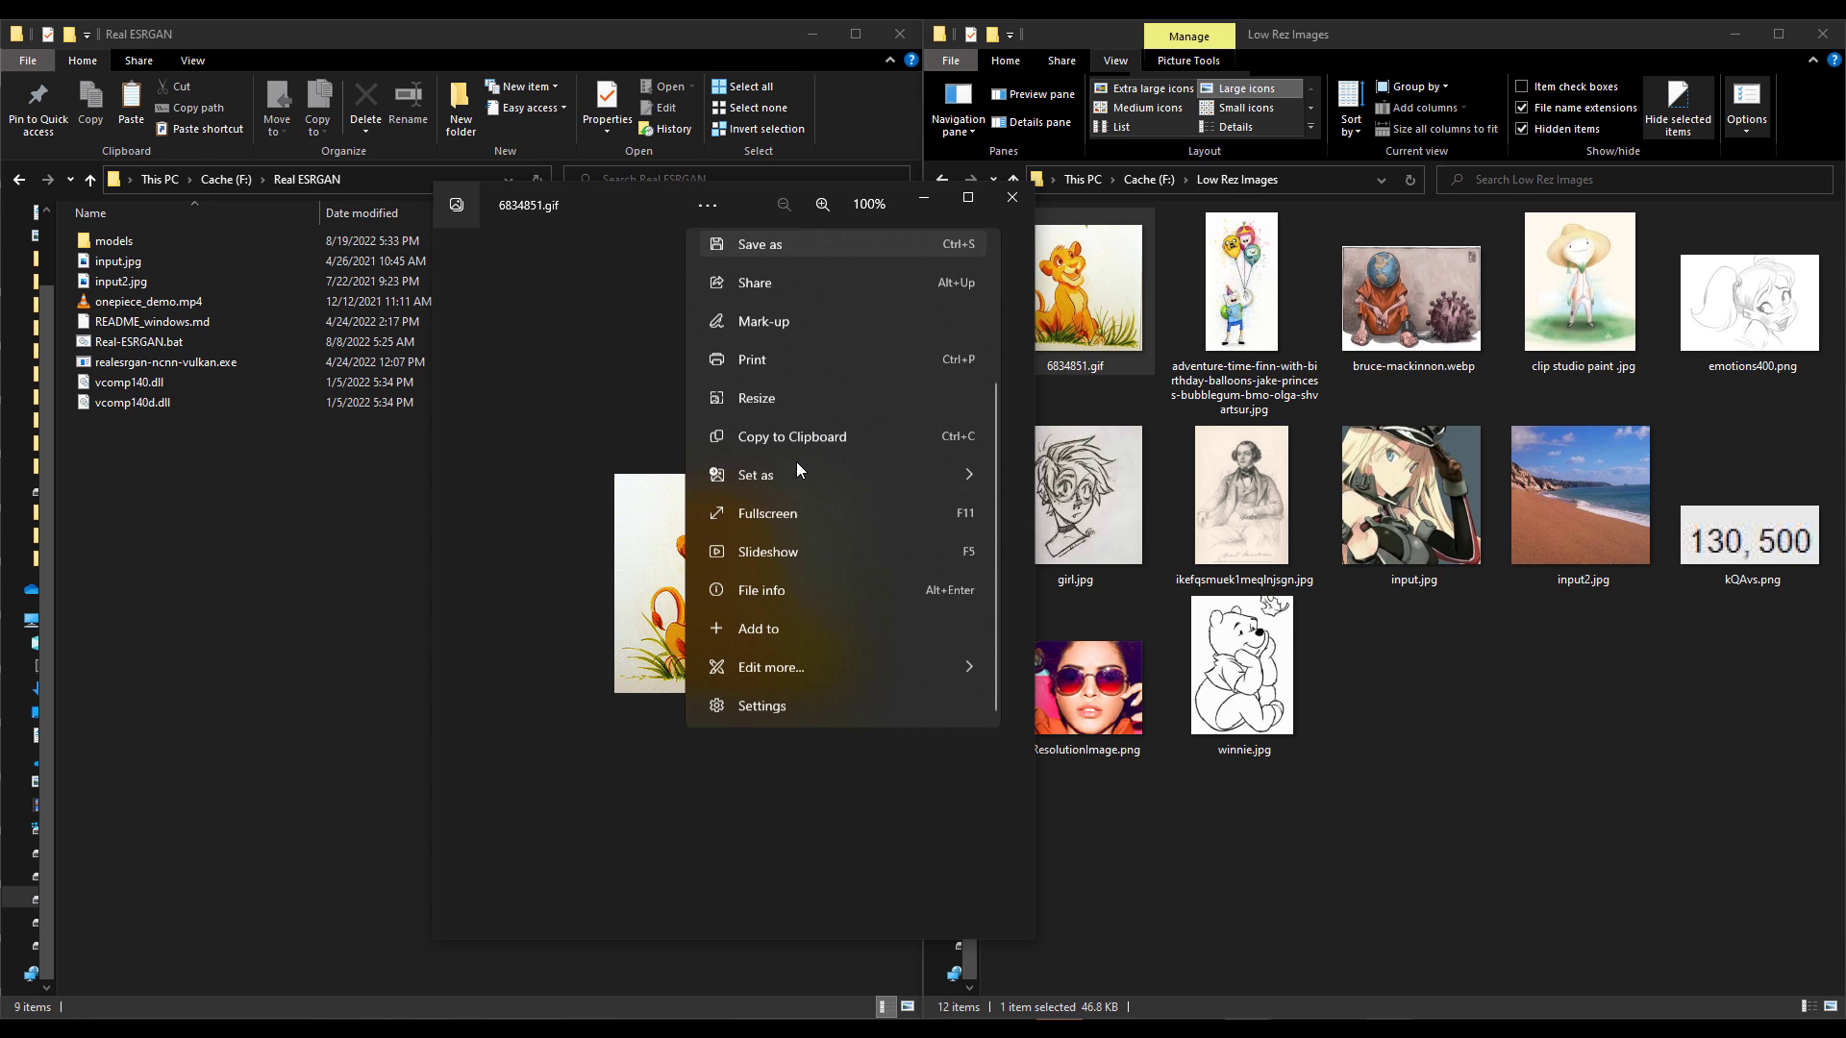
pyautogui.click(765, 589)
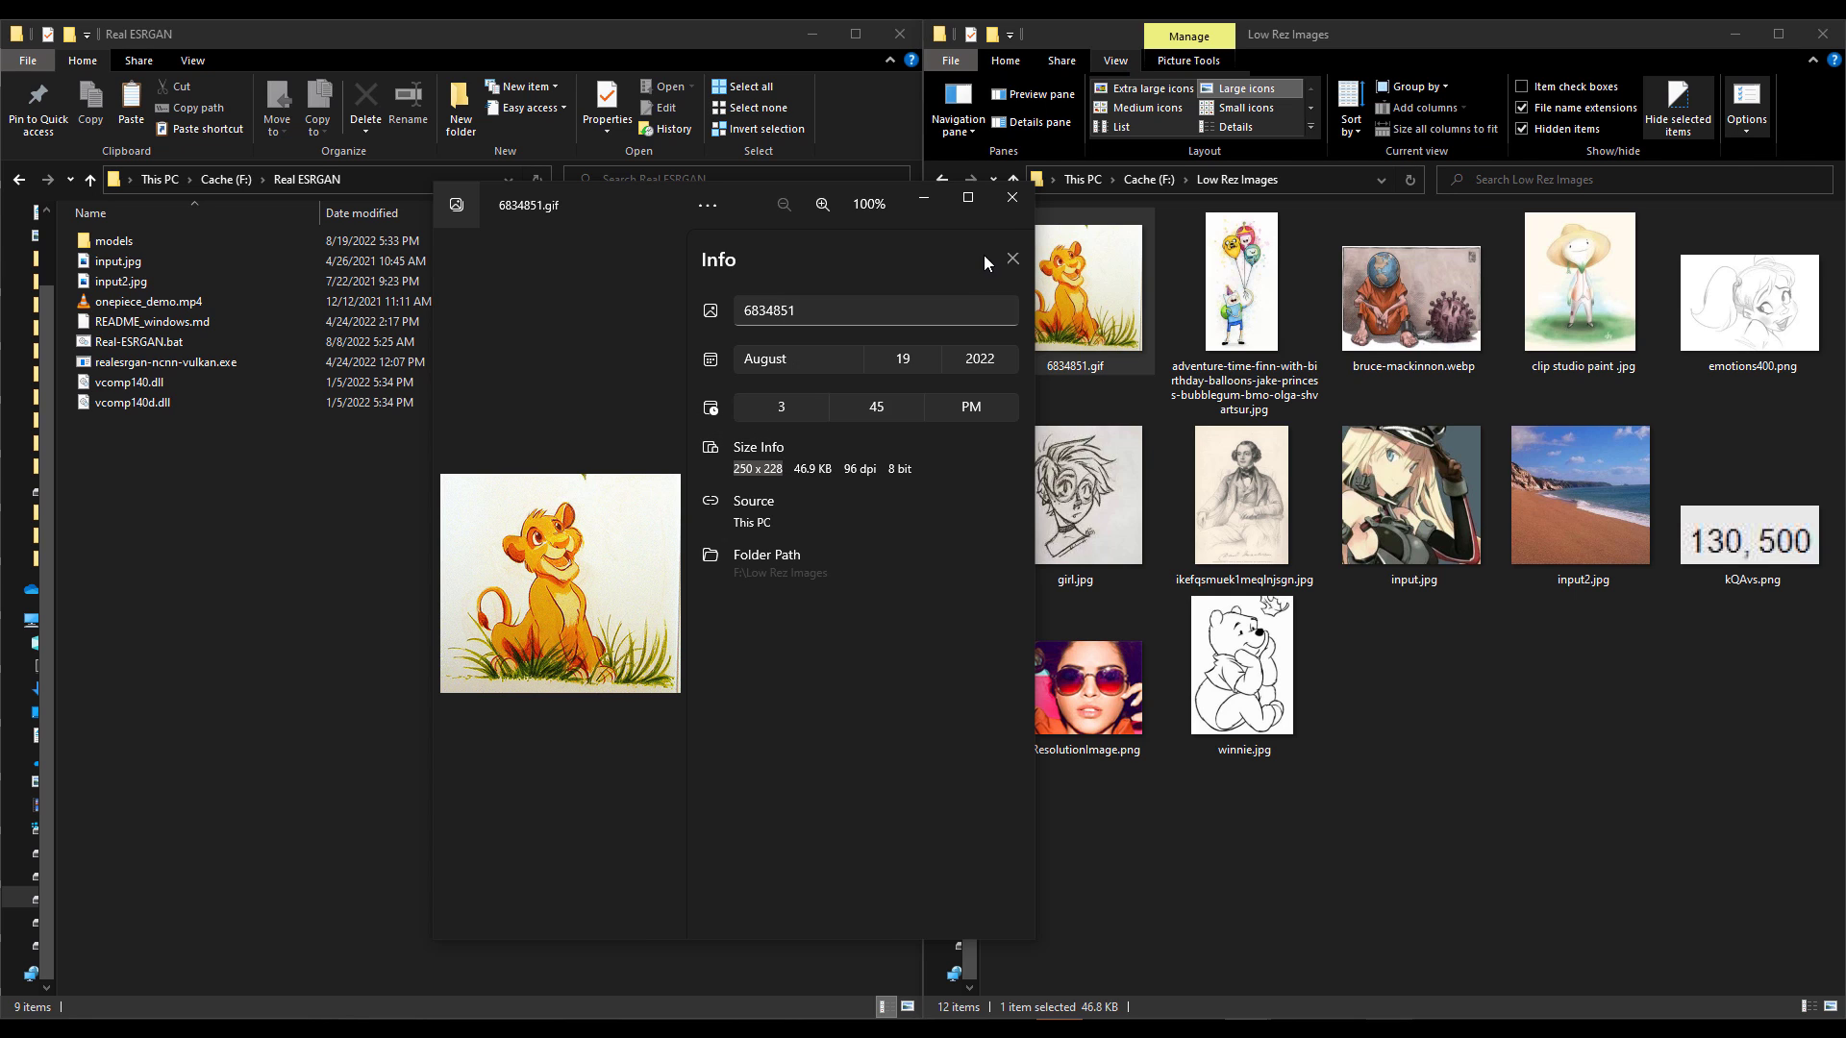
pyautogui.click(1013, 197)
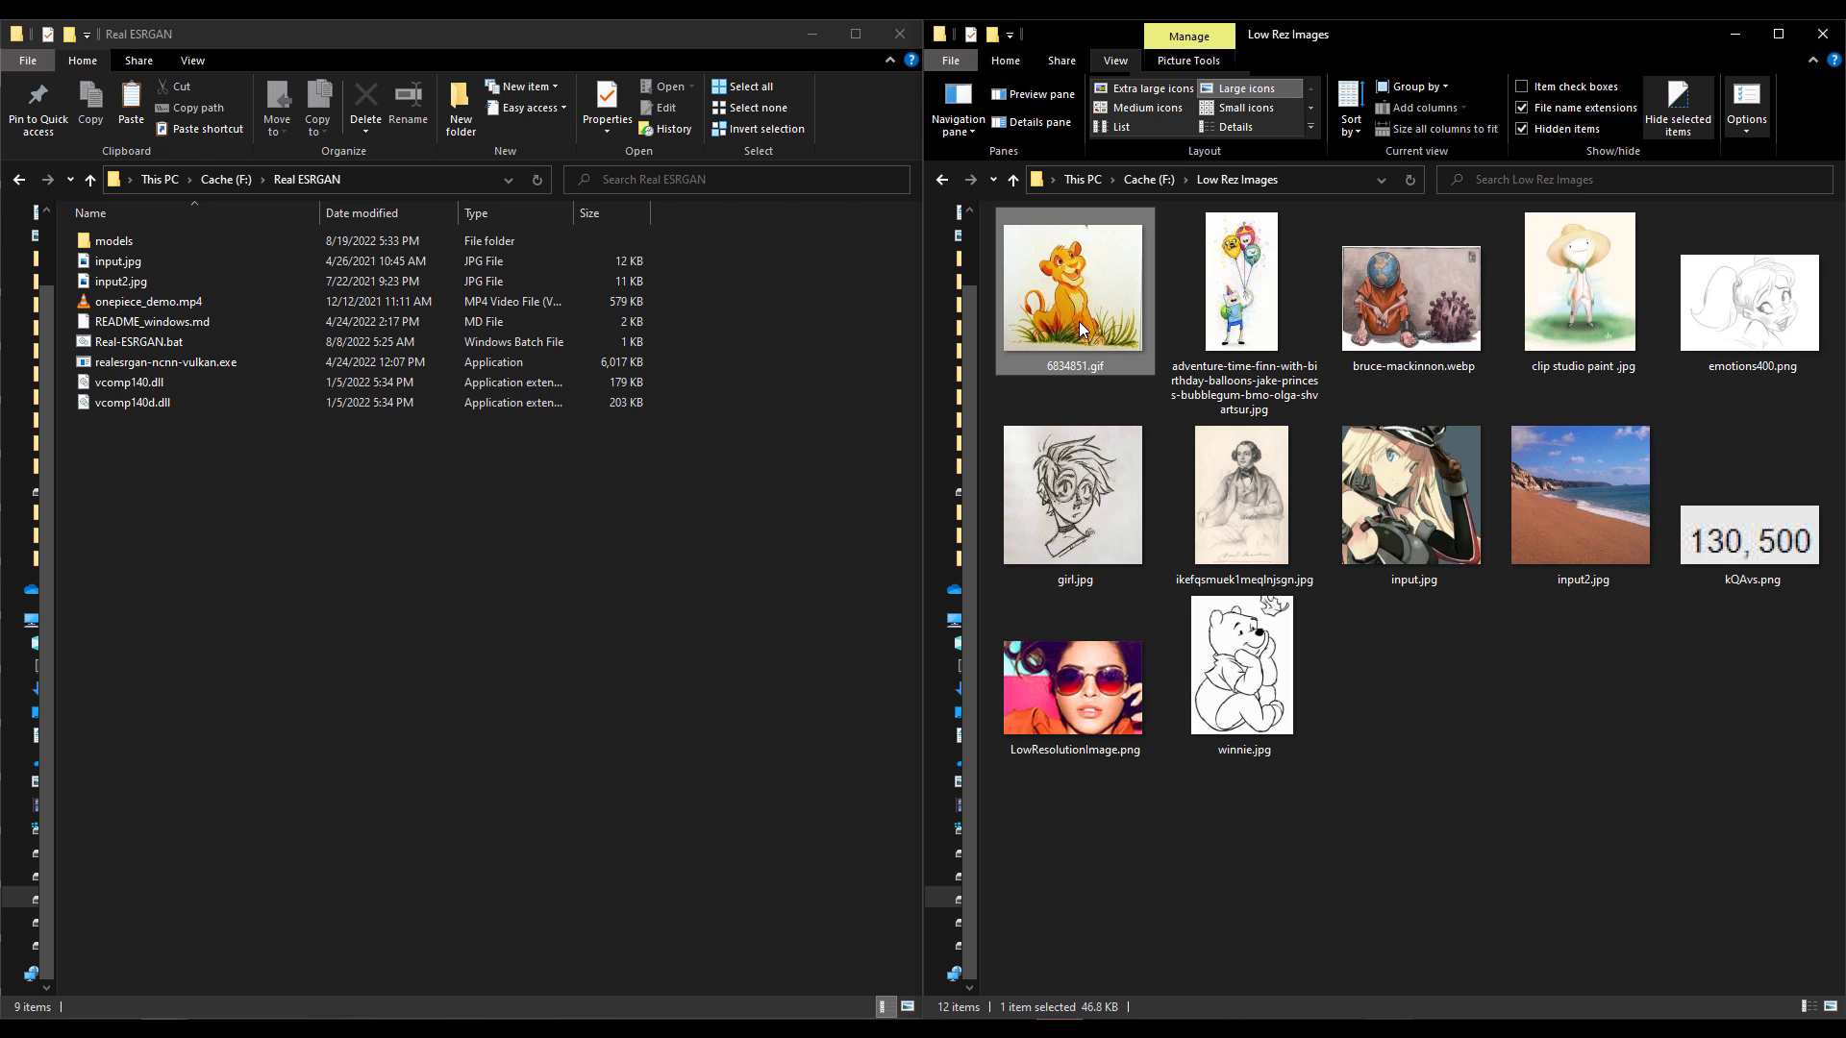
# Step: Upscale 6834851.gif with Real-ESRGAN.bat and view 6834851_4x.png beside the original, zoomed in
pyautogui.moveTo(1064, 306); pyautogui.dragTo(182, 343)
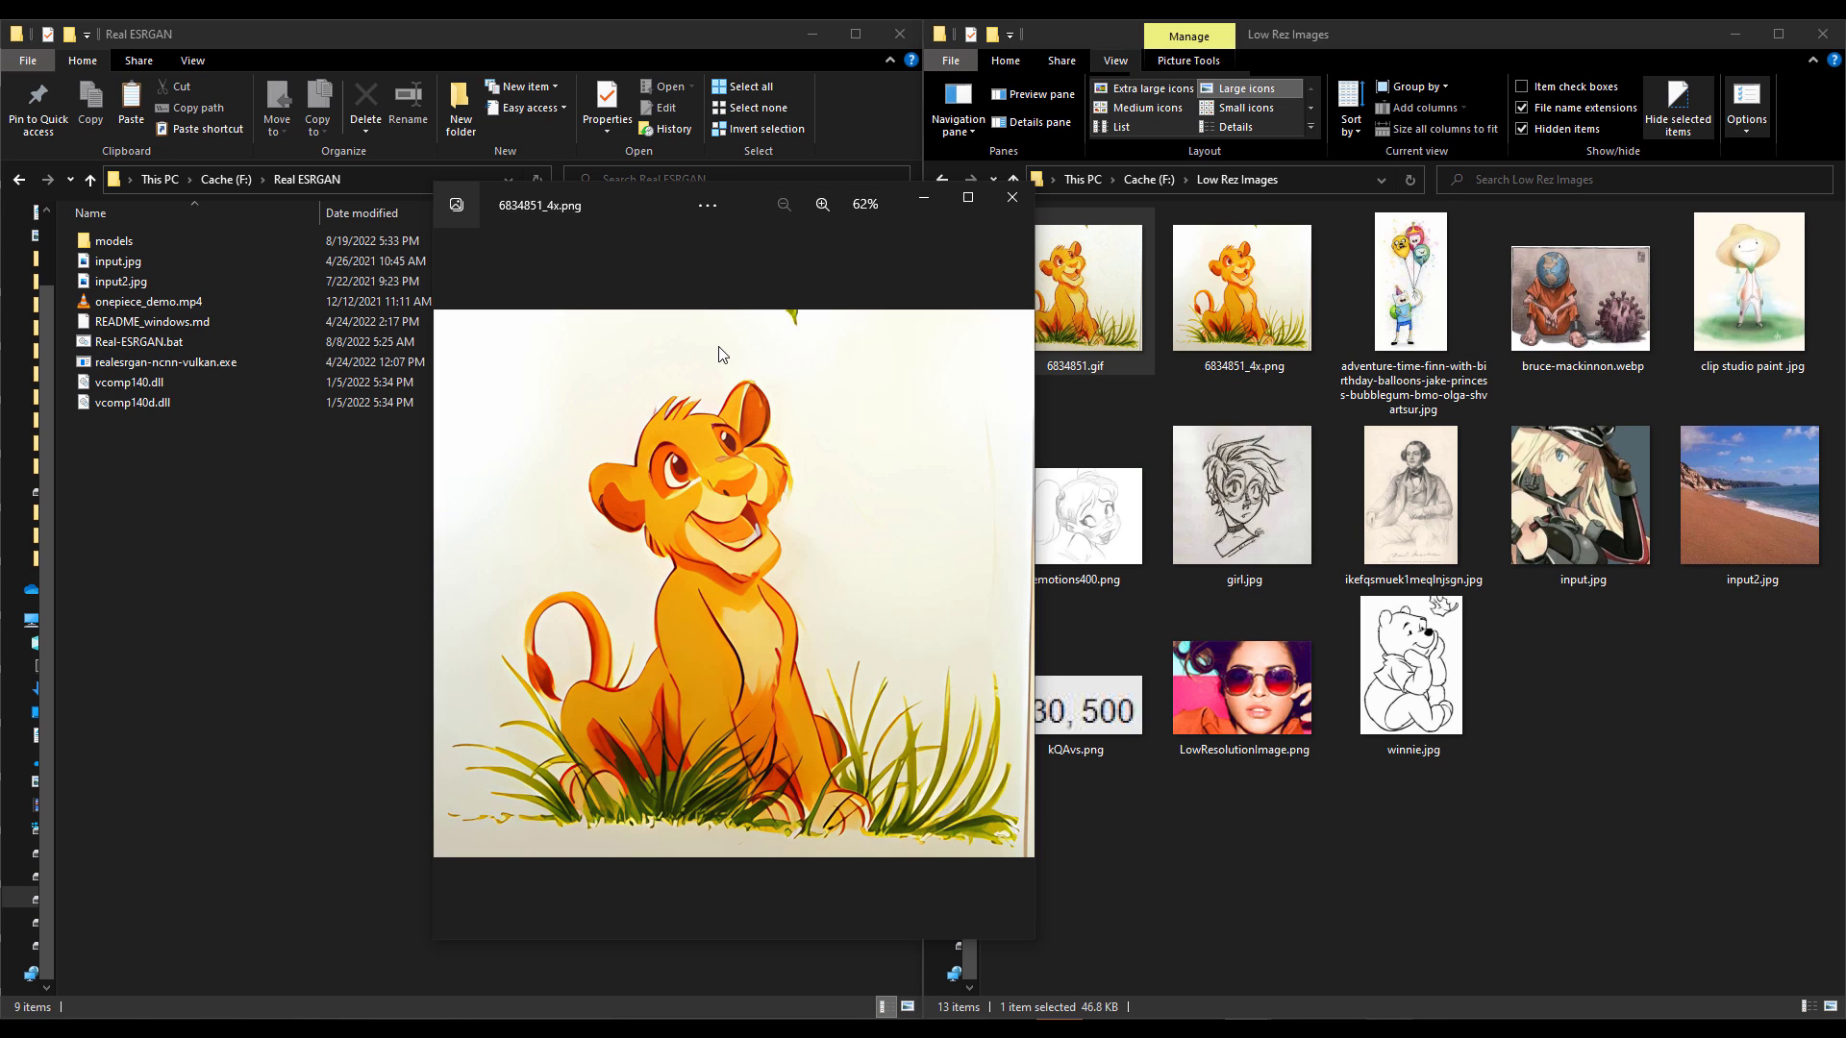
pyautogui.moveTo(644, 202); pyautogui.dragTo(448, 198)
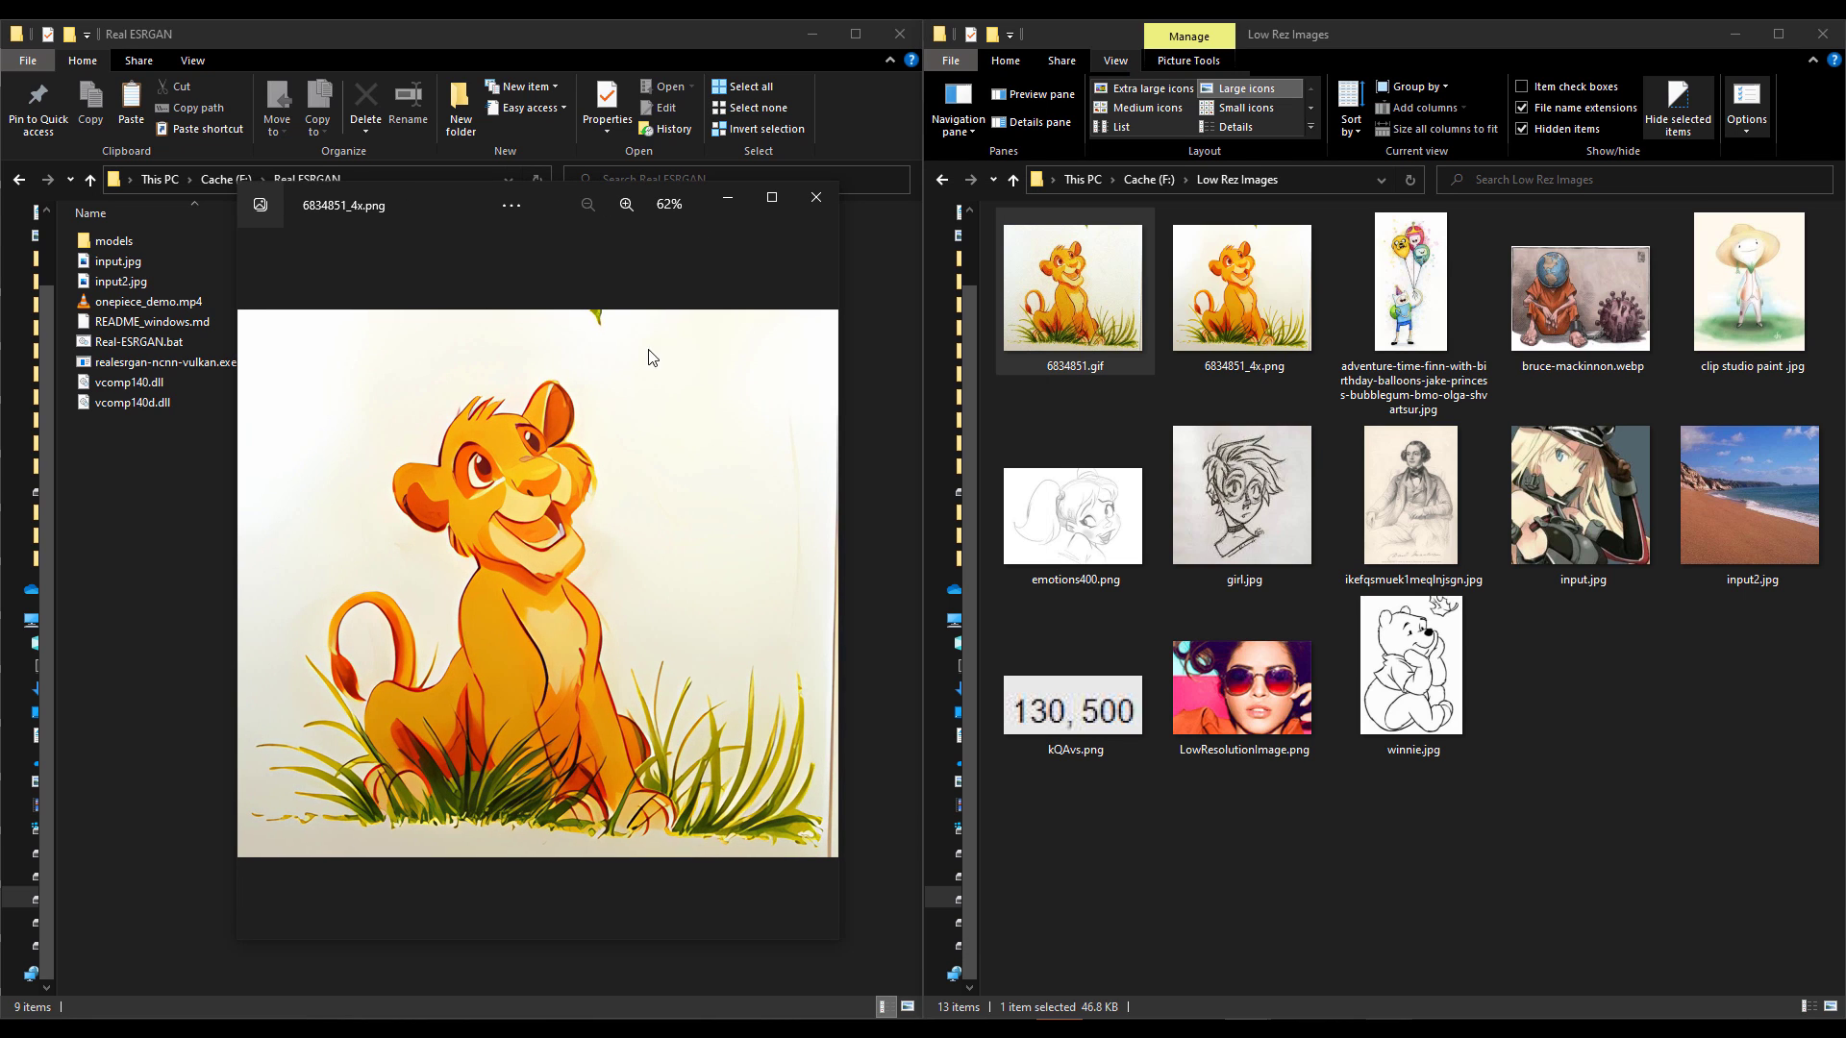
pyautogui.click(1087, 320)
pyautogui.doubleClick(1088, 320)
pyautogui.moveTo(621, 200); pyautogui.dragTo(1042, 200)
pyautogui.scroll(4, 629, 231)
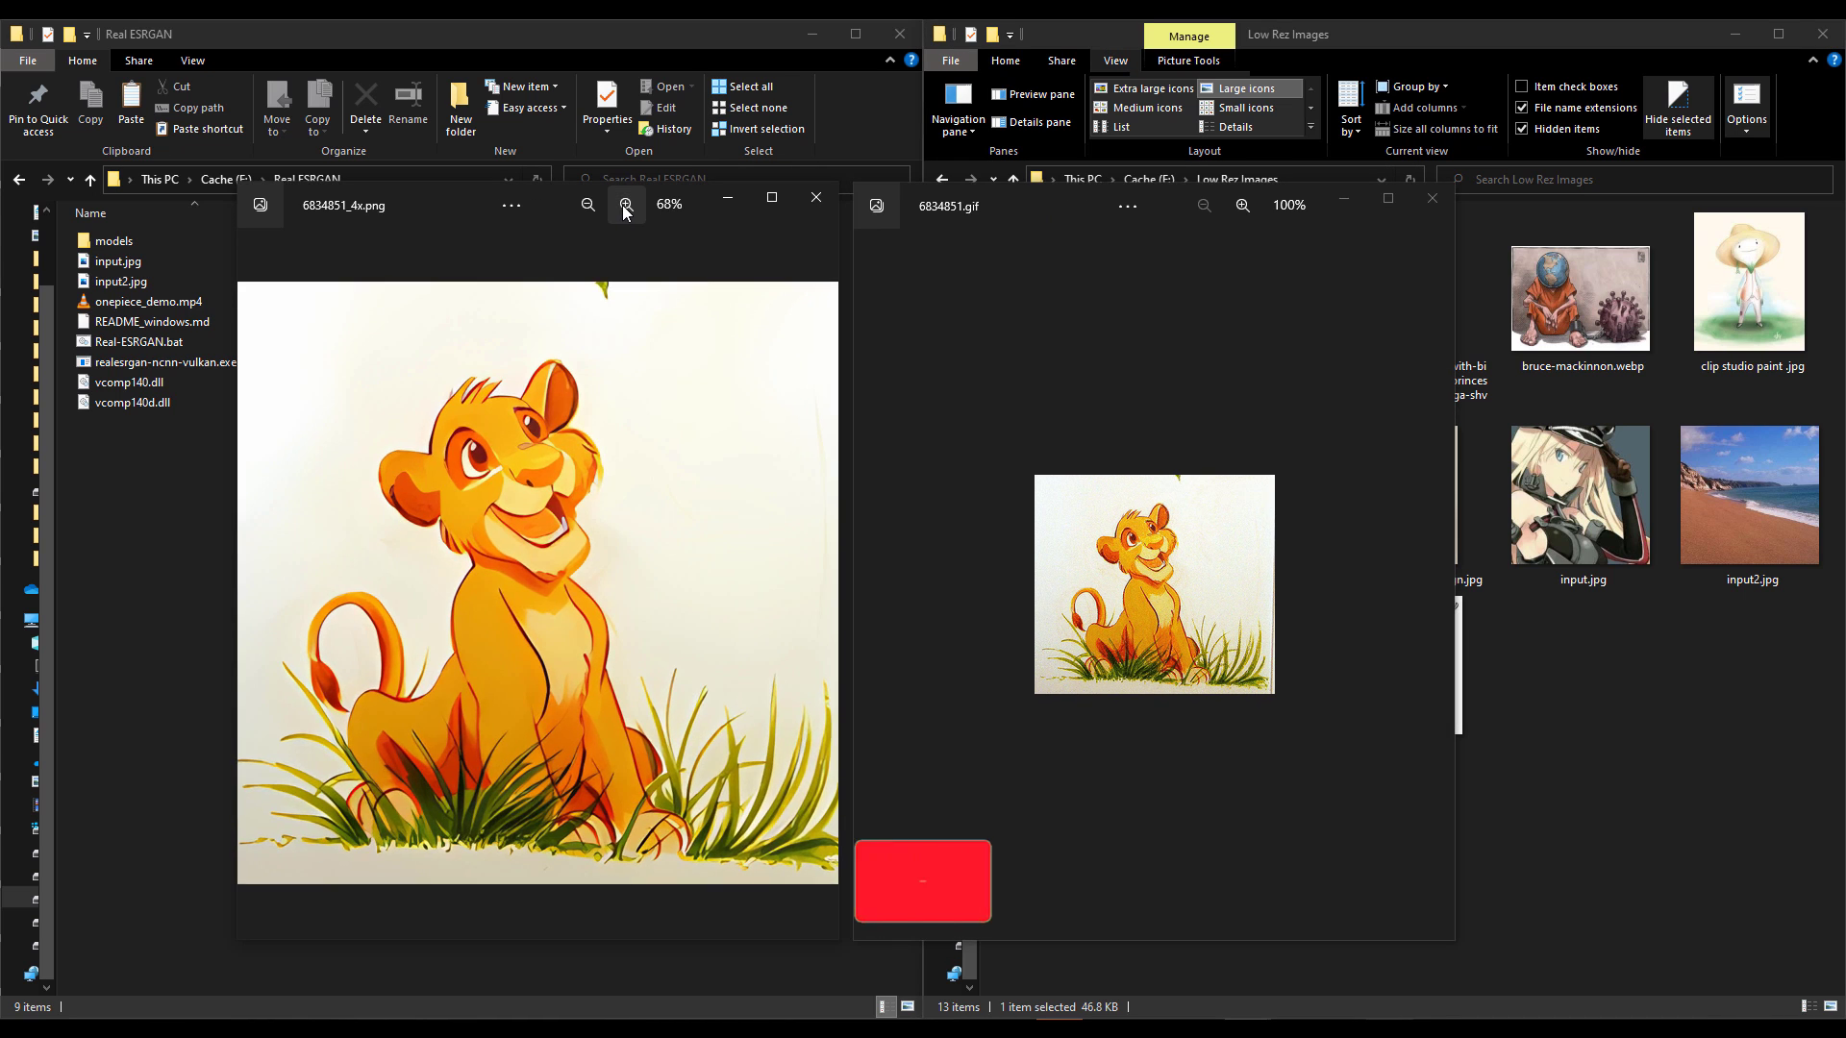
pyautogui.click(627, 206)
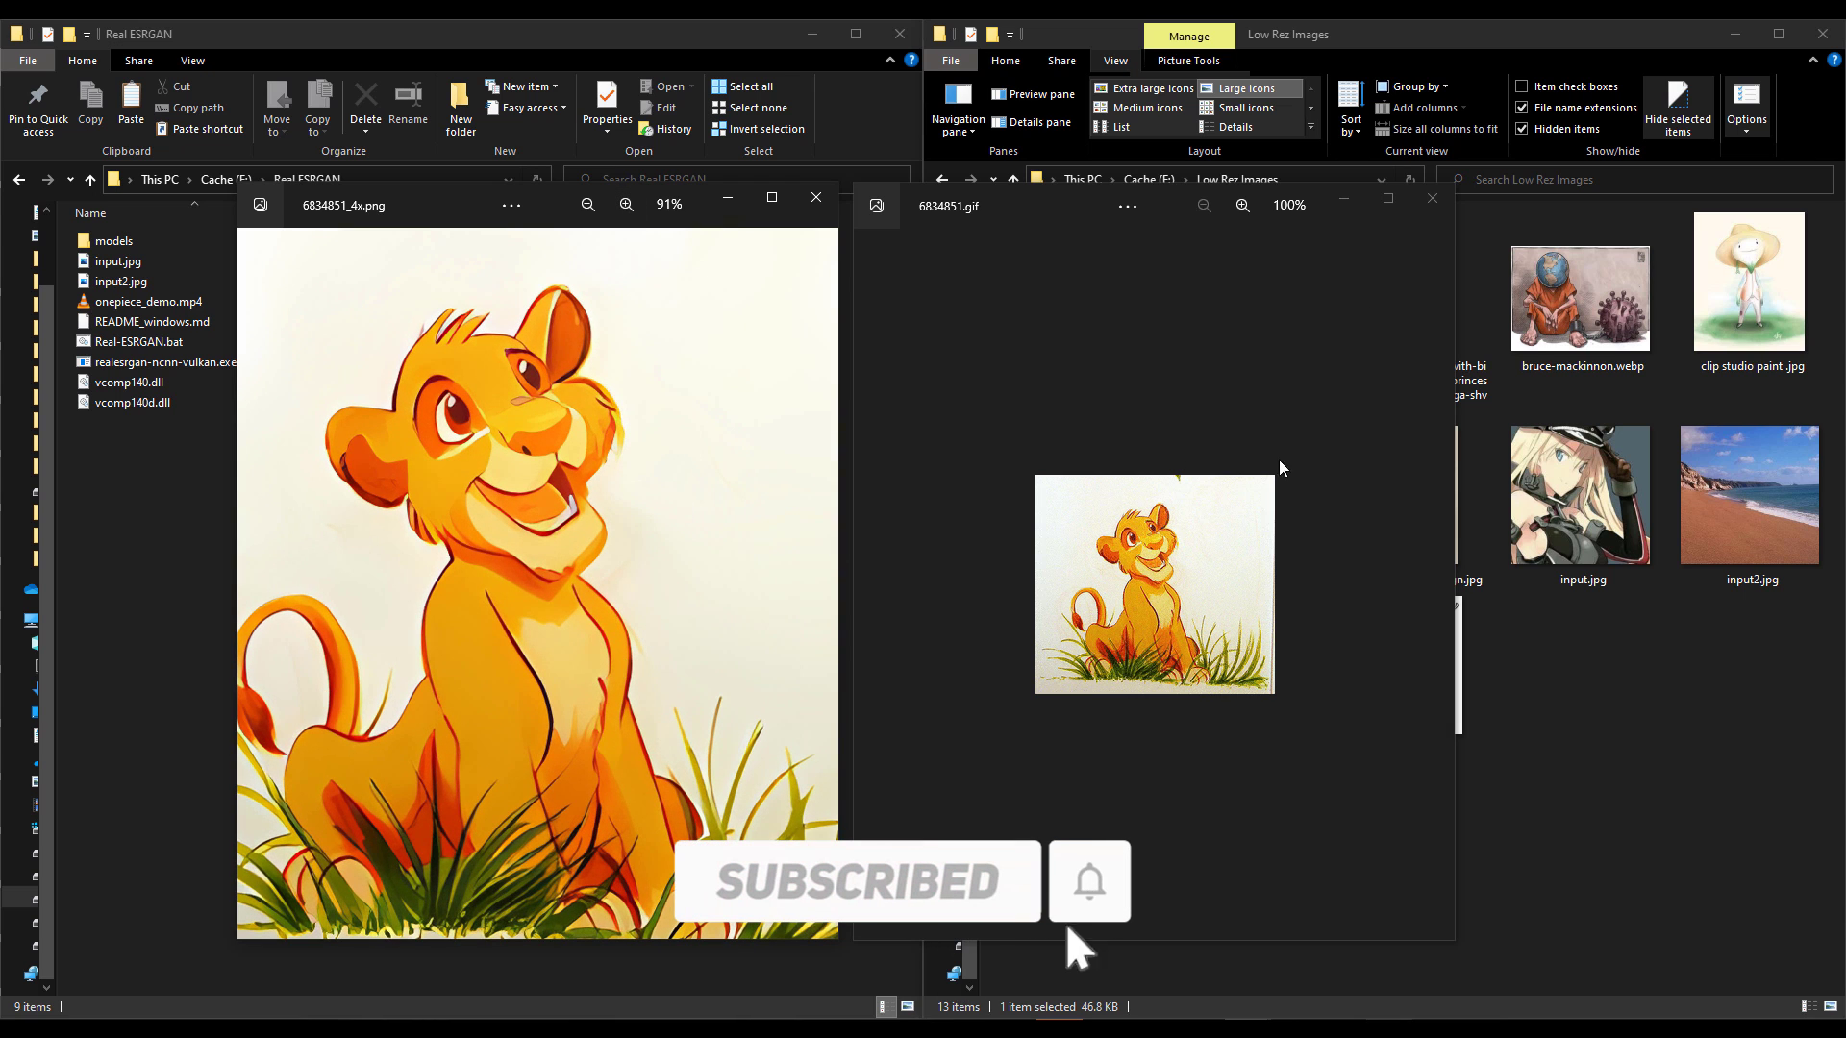
# Step: Close the 6834851 viewers and preview the adventure-time drawing at low resolution
pyautogui.hotkey('alt', 'F4')
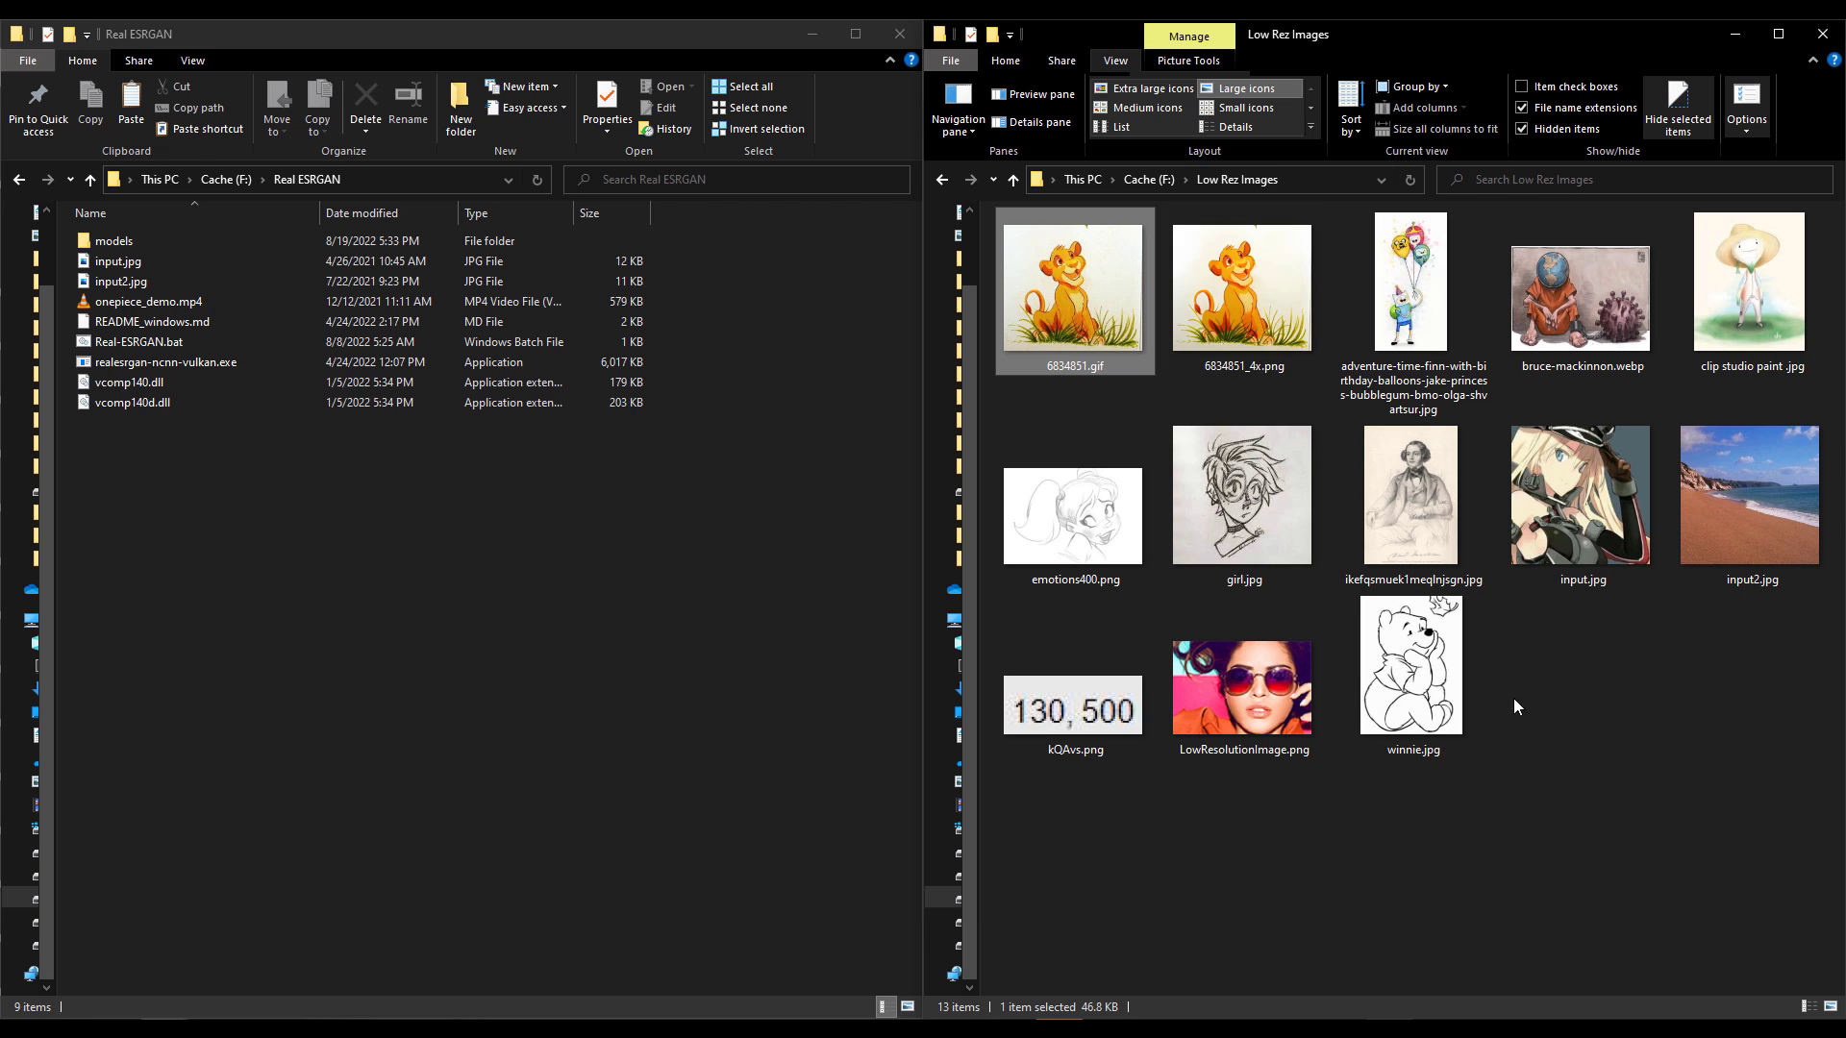
pyautogui.click(1573, 725)
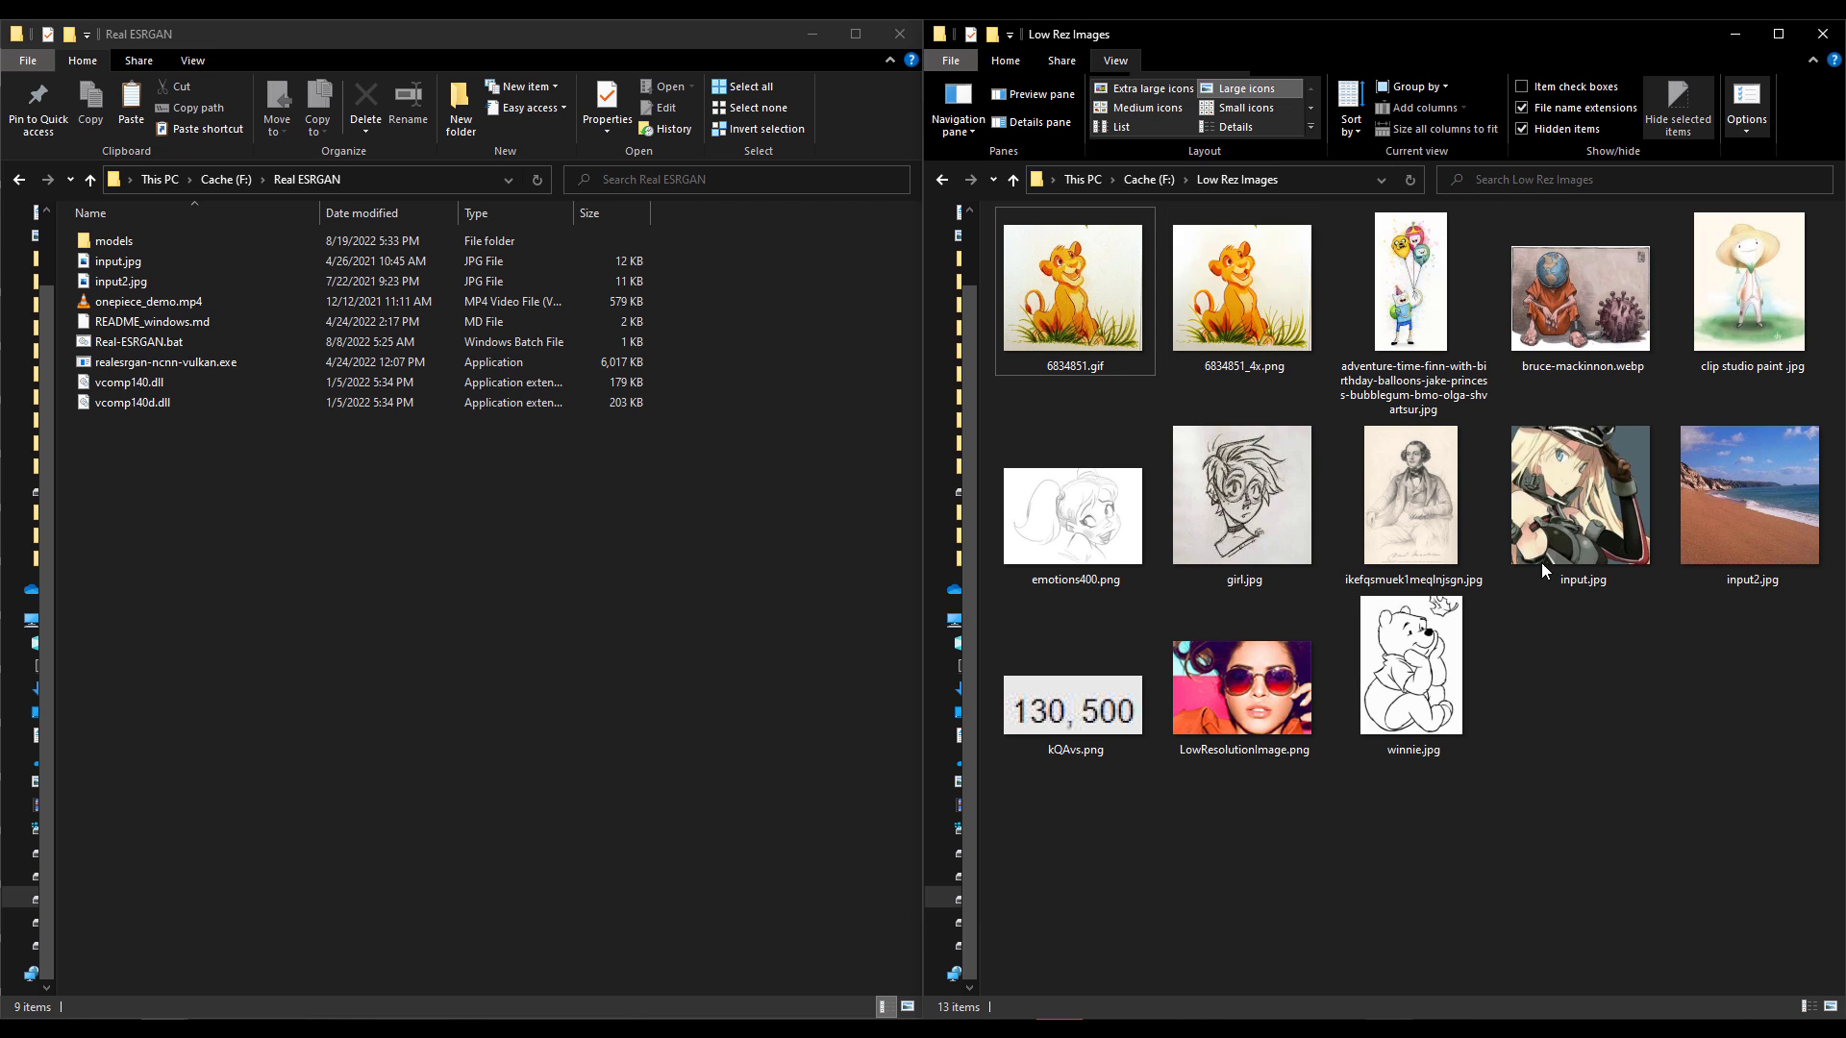
pyautogui.doubleClick(1416, 317)
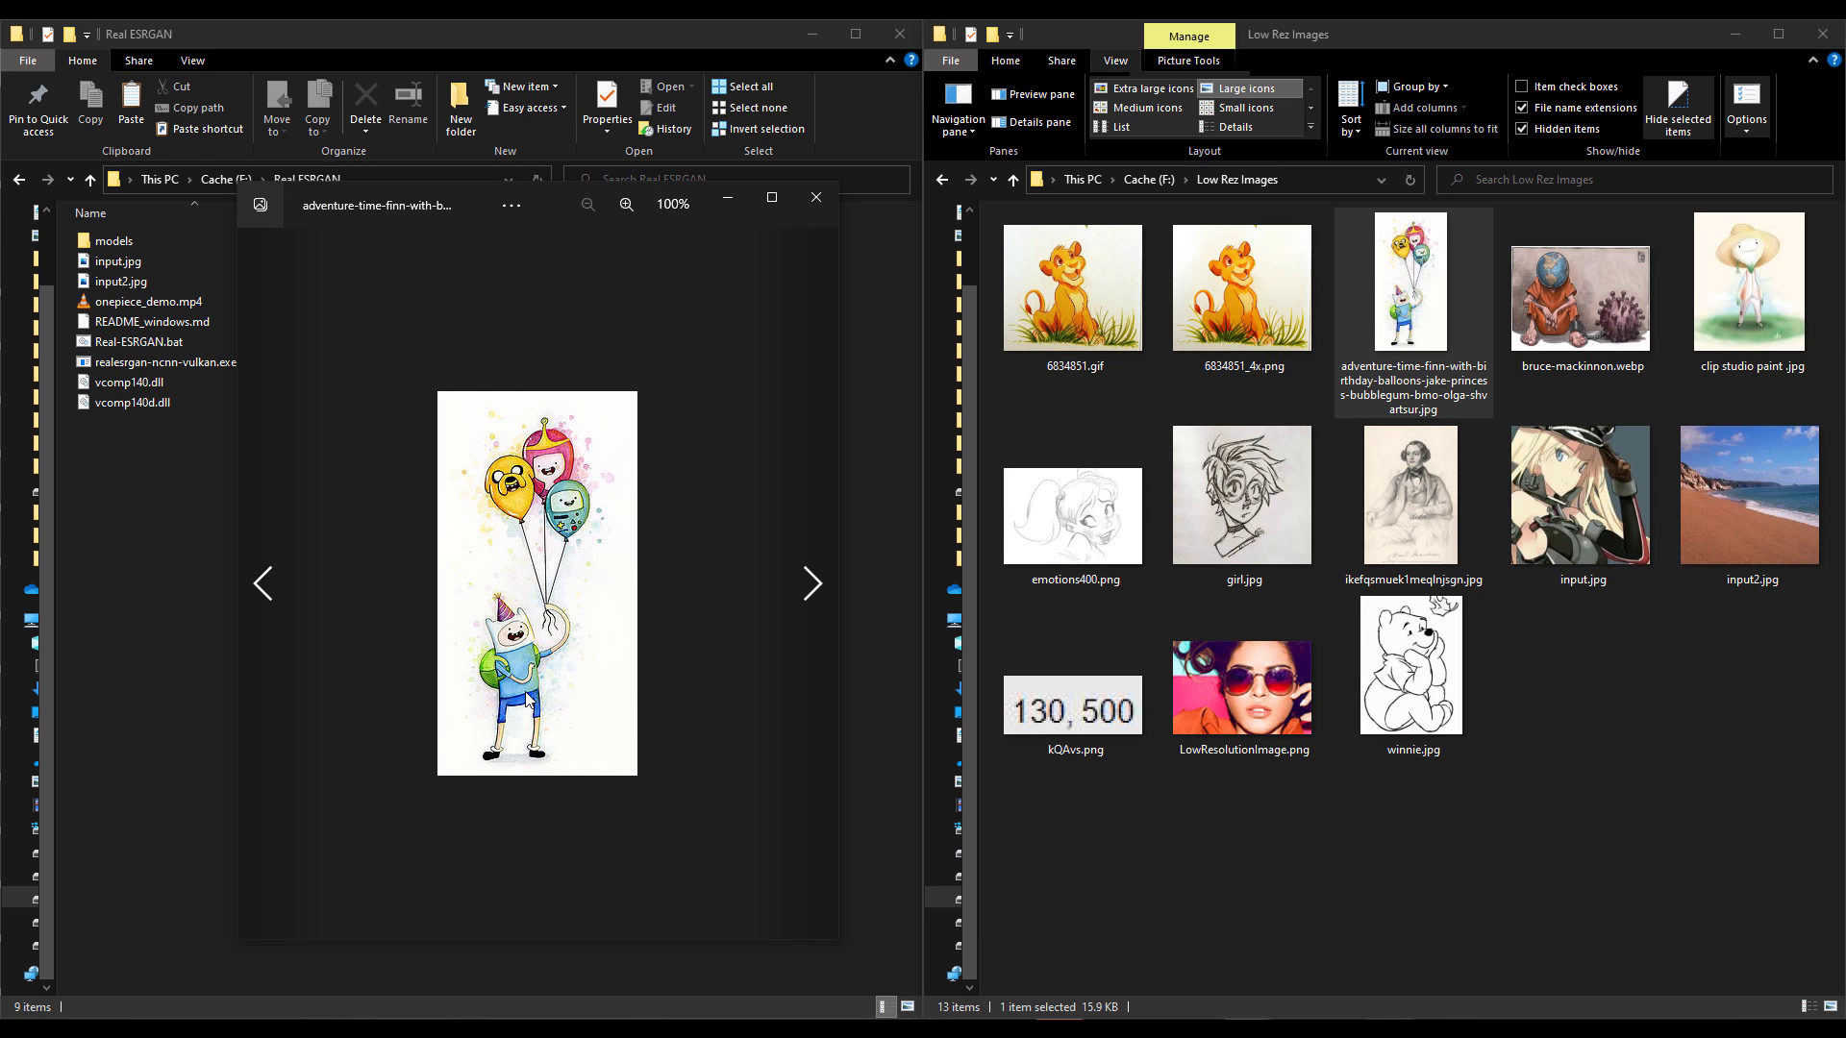
pyautogui.scroll(4, 527, 699)
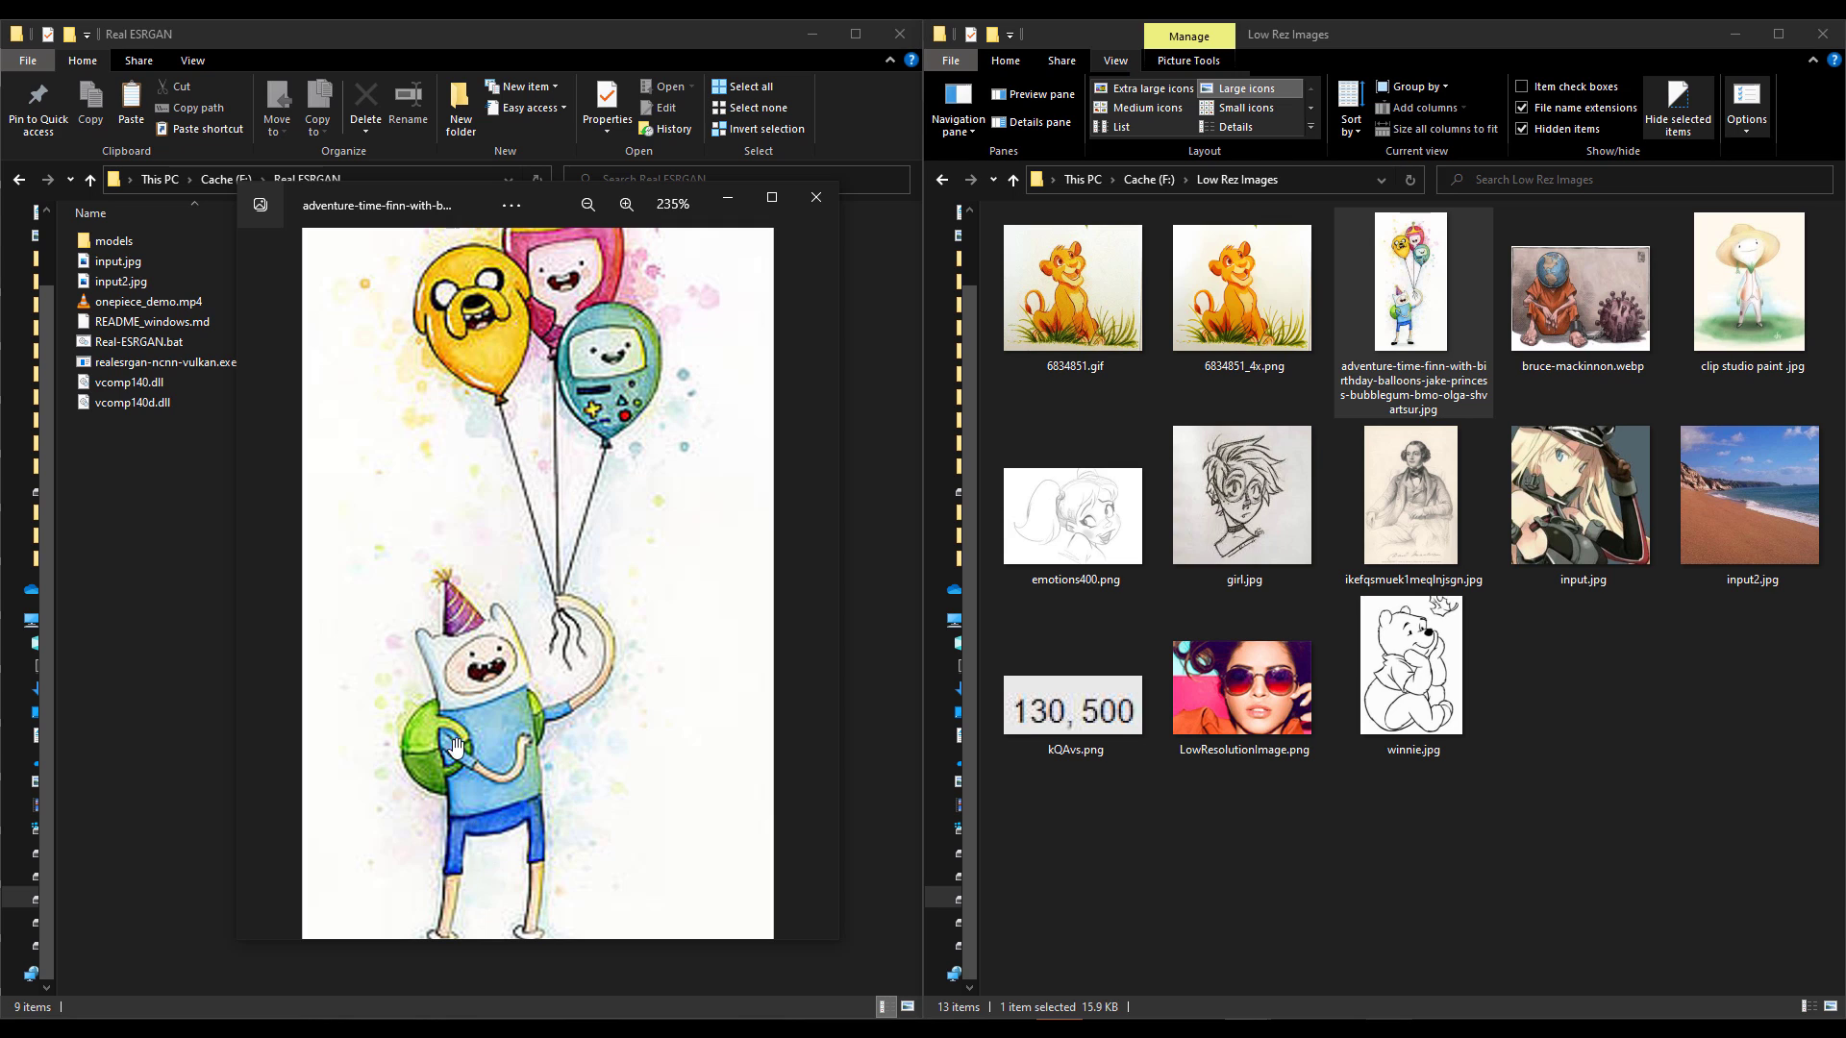
pyautogui.click(816, 197)
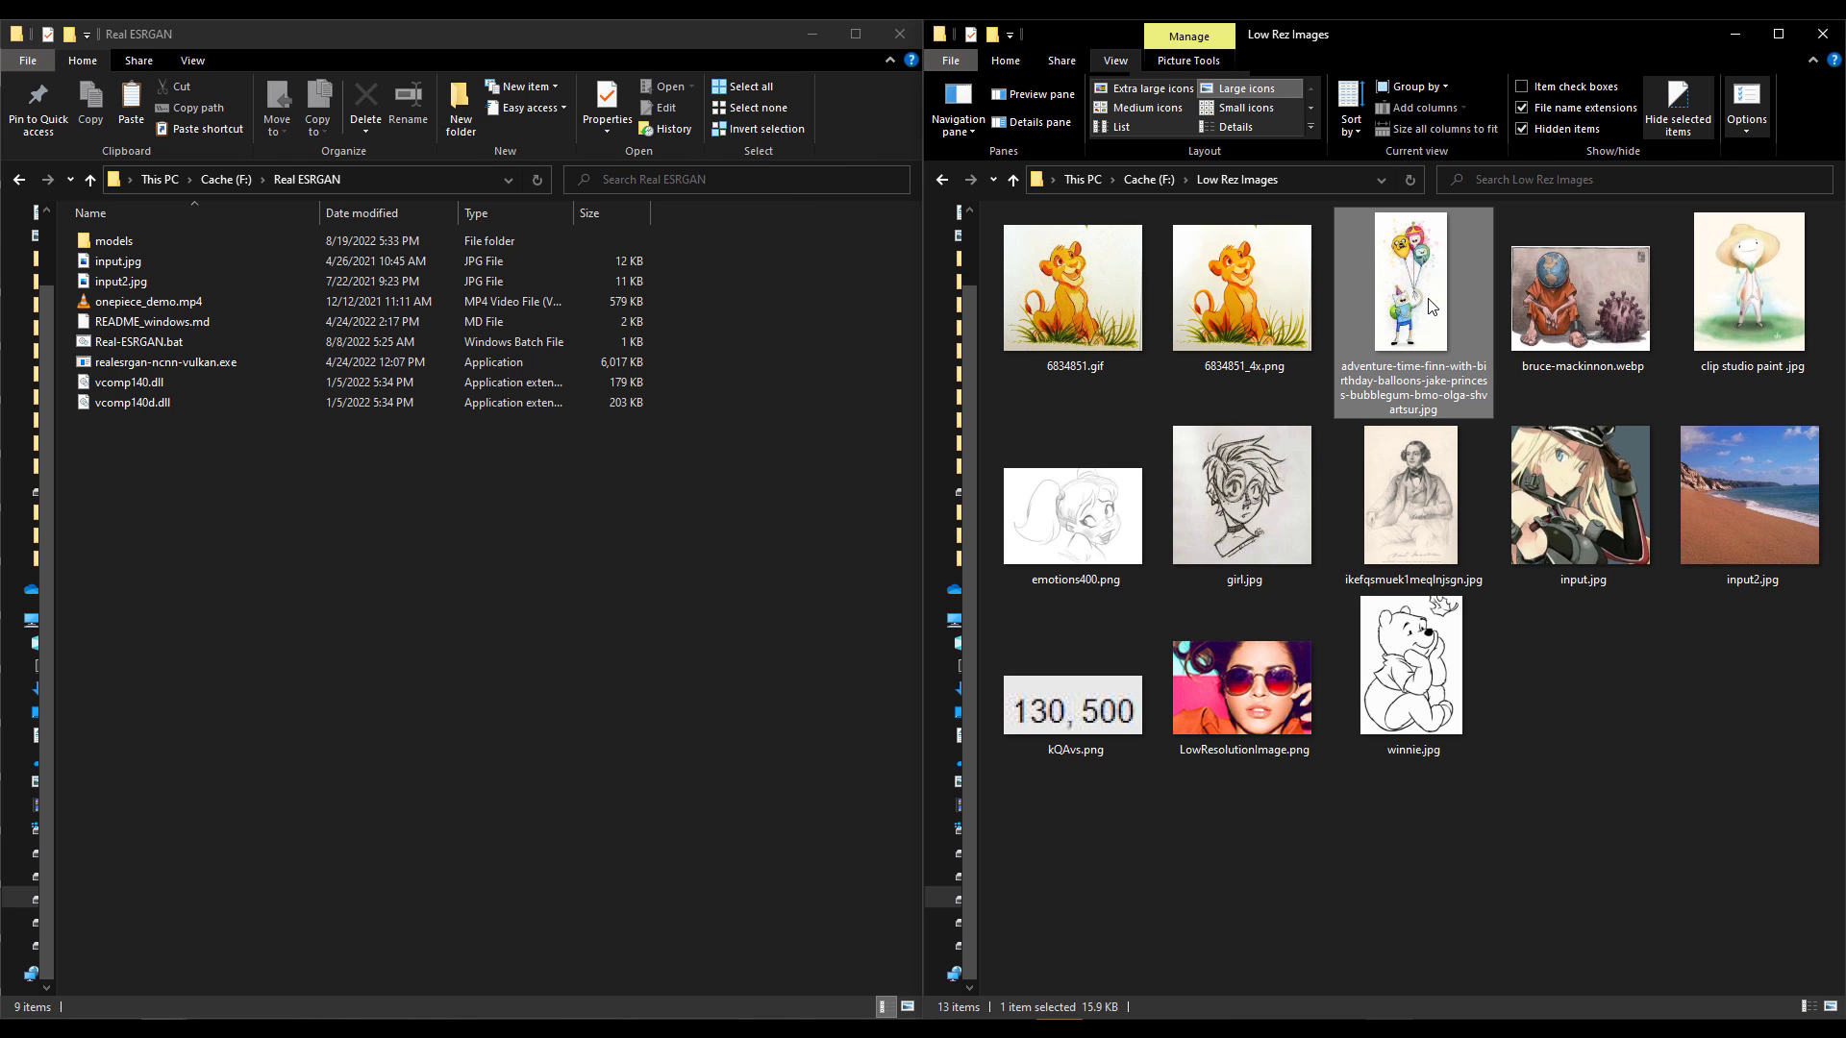
# Step: Upscale the adventure-time drawing with Real-ESRGAN.bat and open it beside the original at 100%
pyautogui.moveTo(1431, 306); pyautogui.dragTo(129, 343)
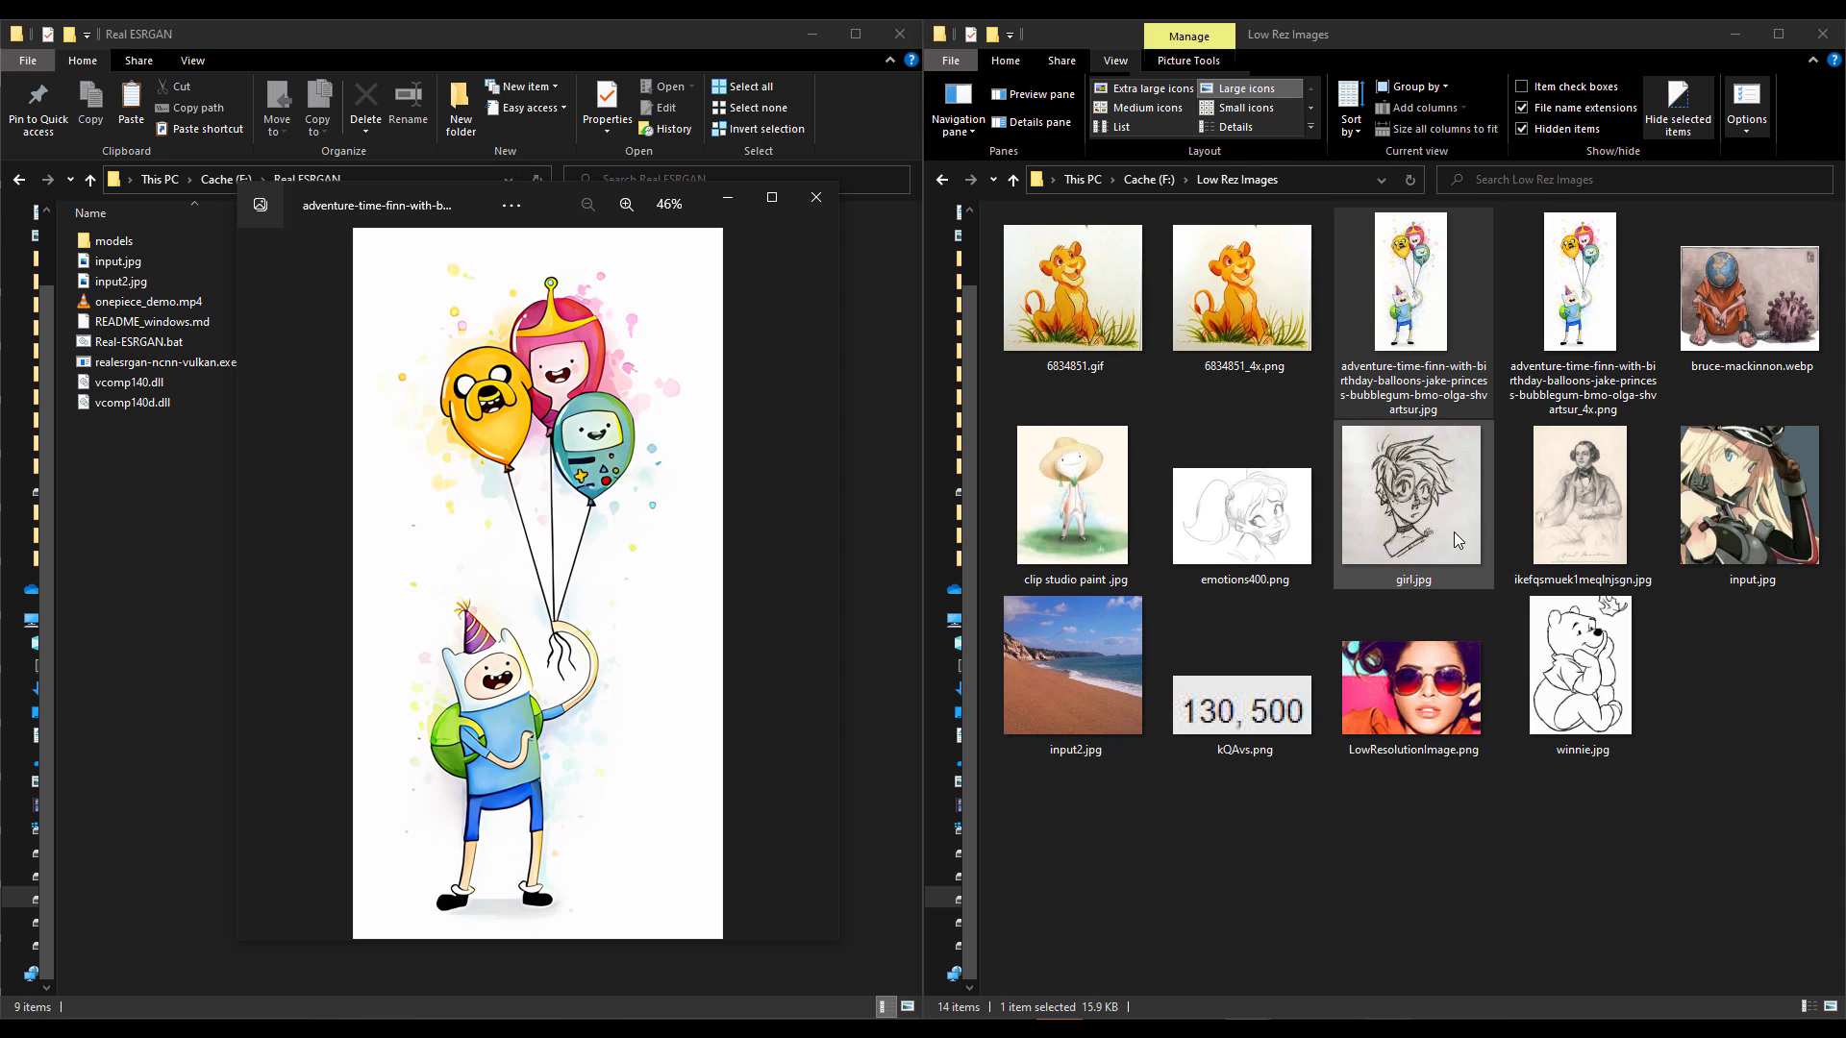
pyautogui.doubleClick(1443, 329)
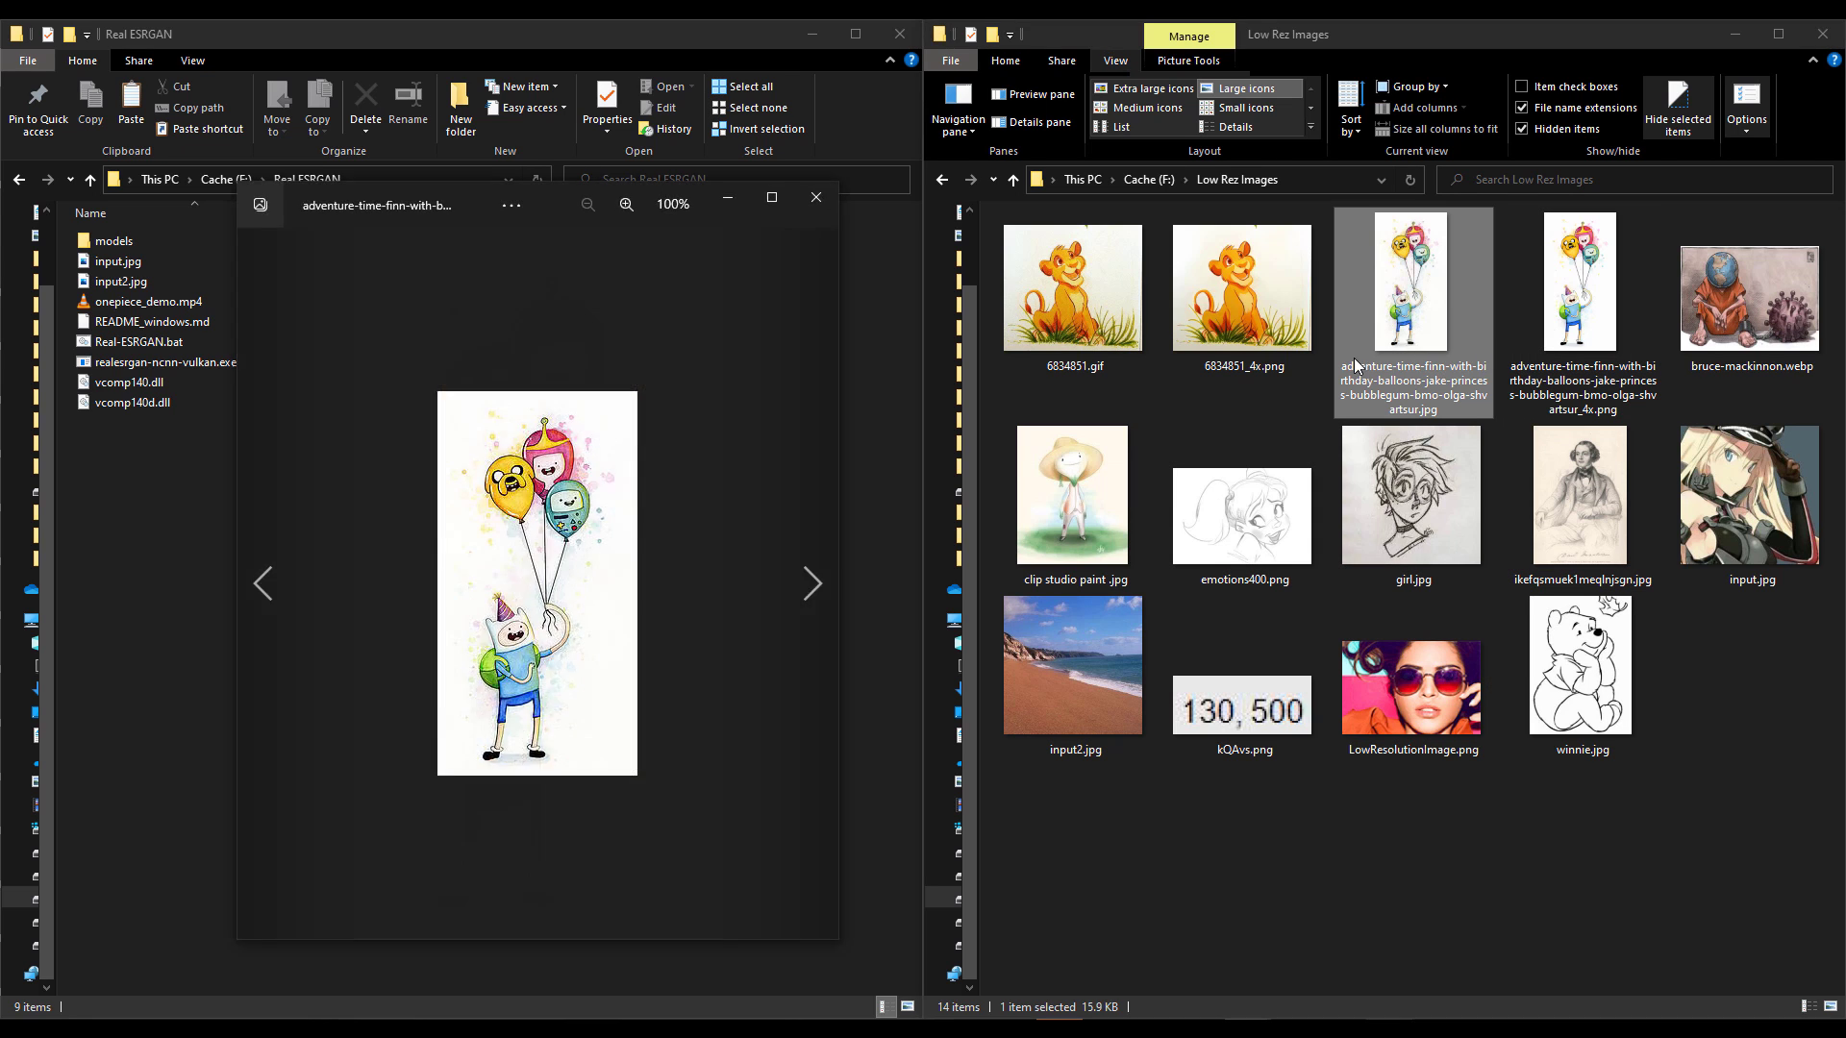
pyautogui.moveTo(448, 204); pyautogui.dragTo(999, 213)
pyautogui.click(627, 205)
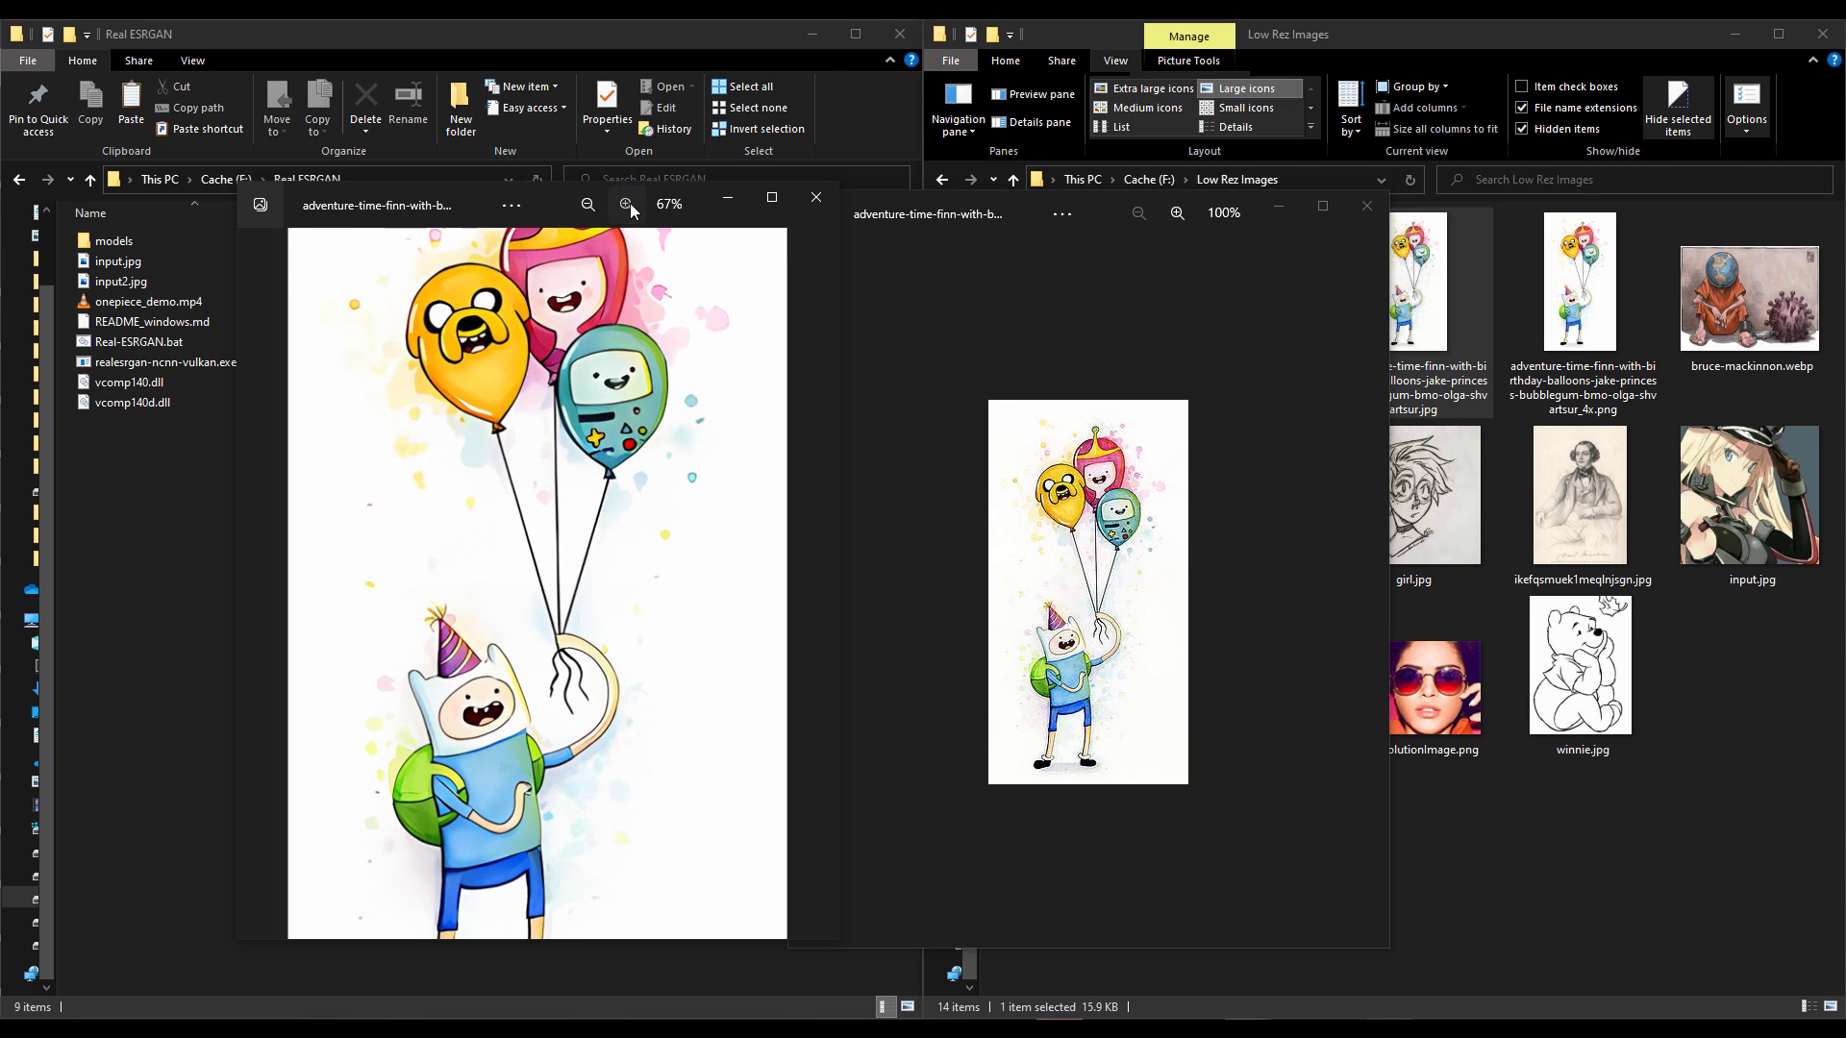
pyautogui.click(630, 204)
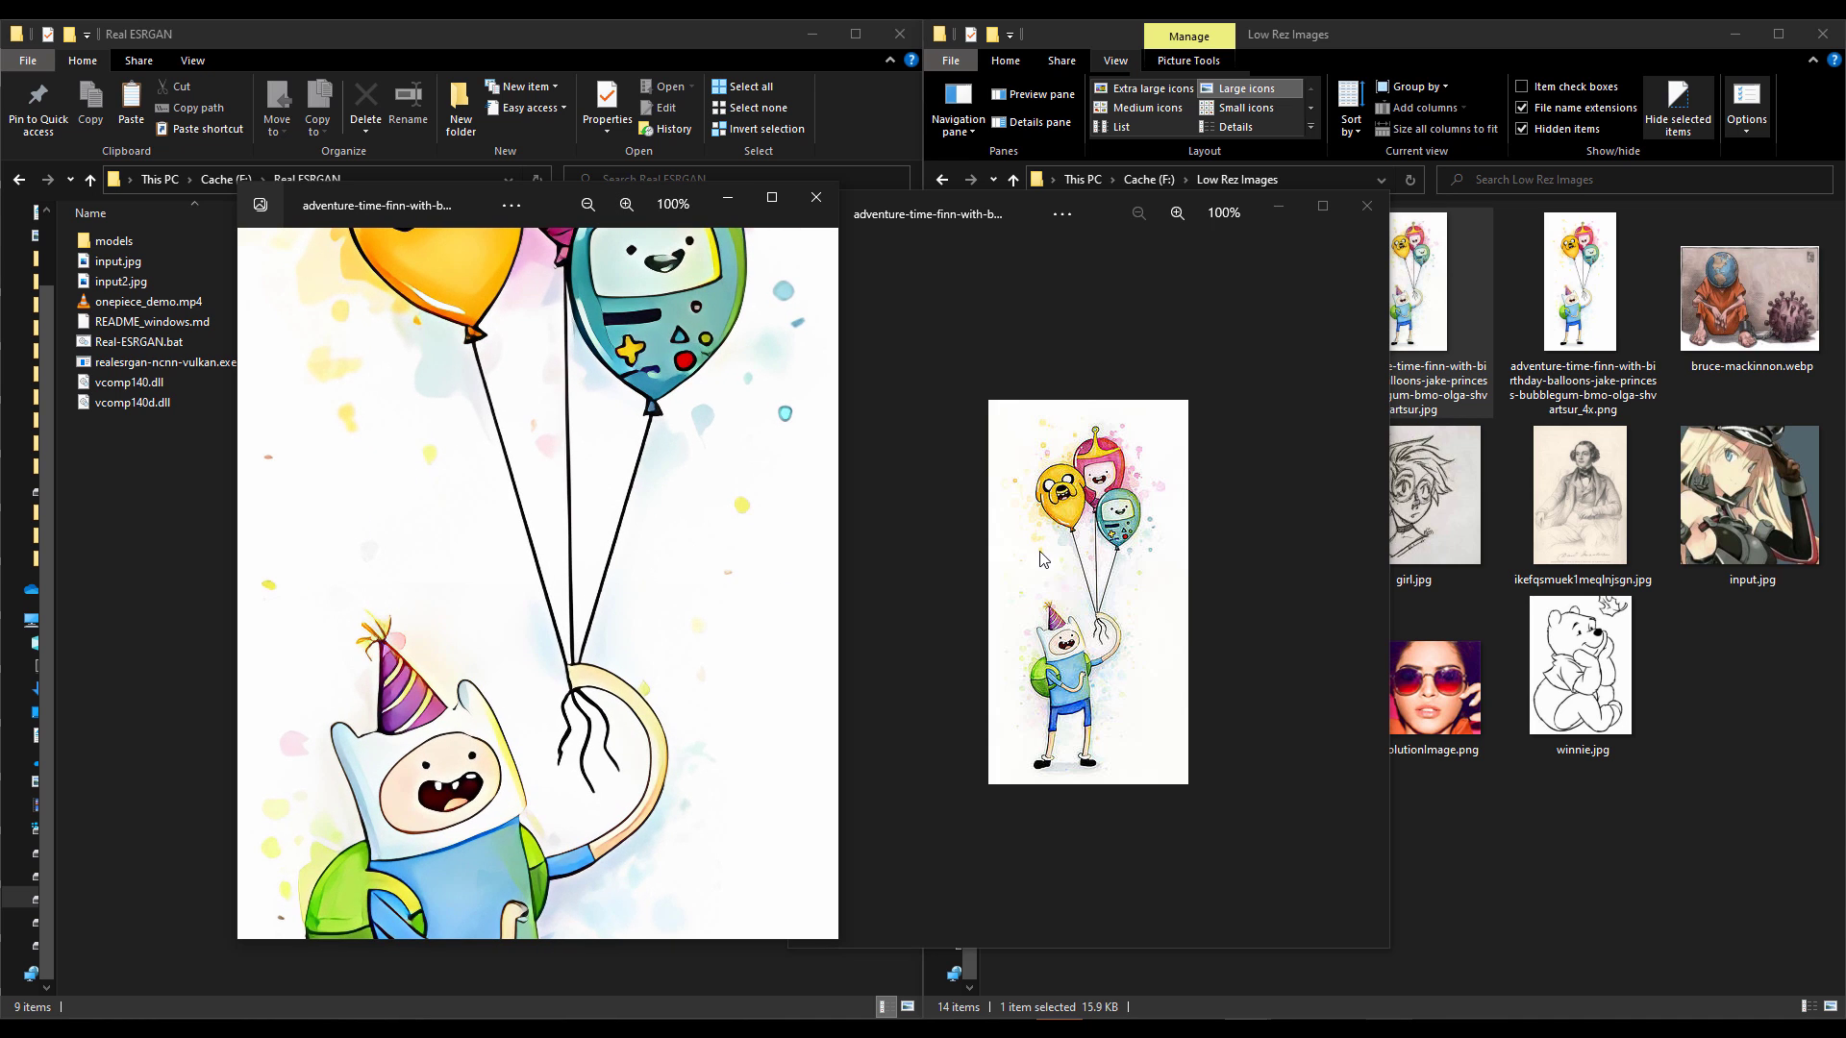
# Step: Zoom through both adventure-time images to compare detail, then close both viewers
pyautogui.scroll(5, 1042, 560)
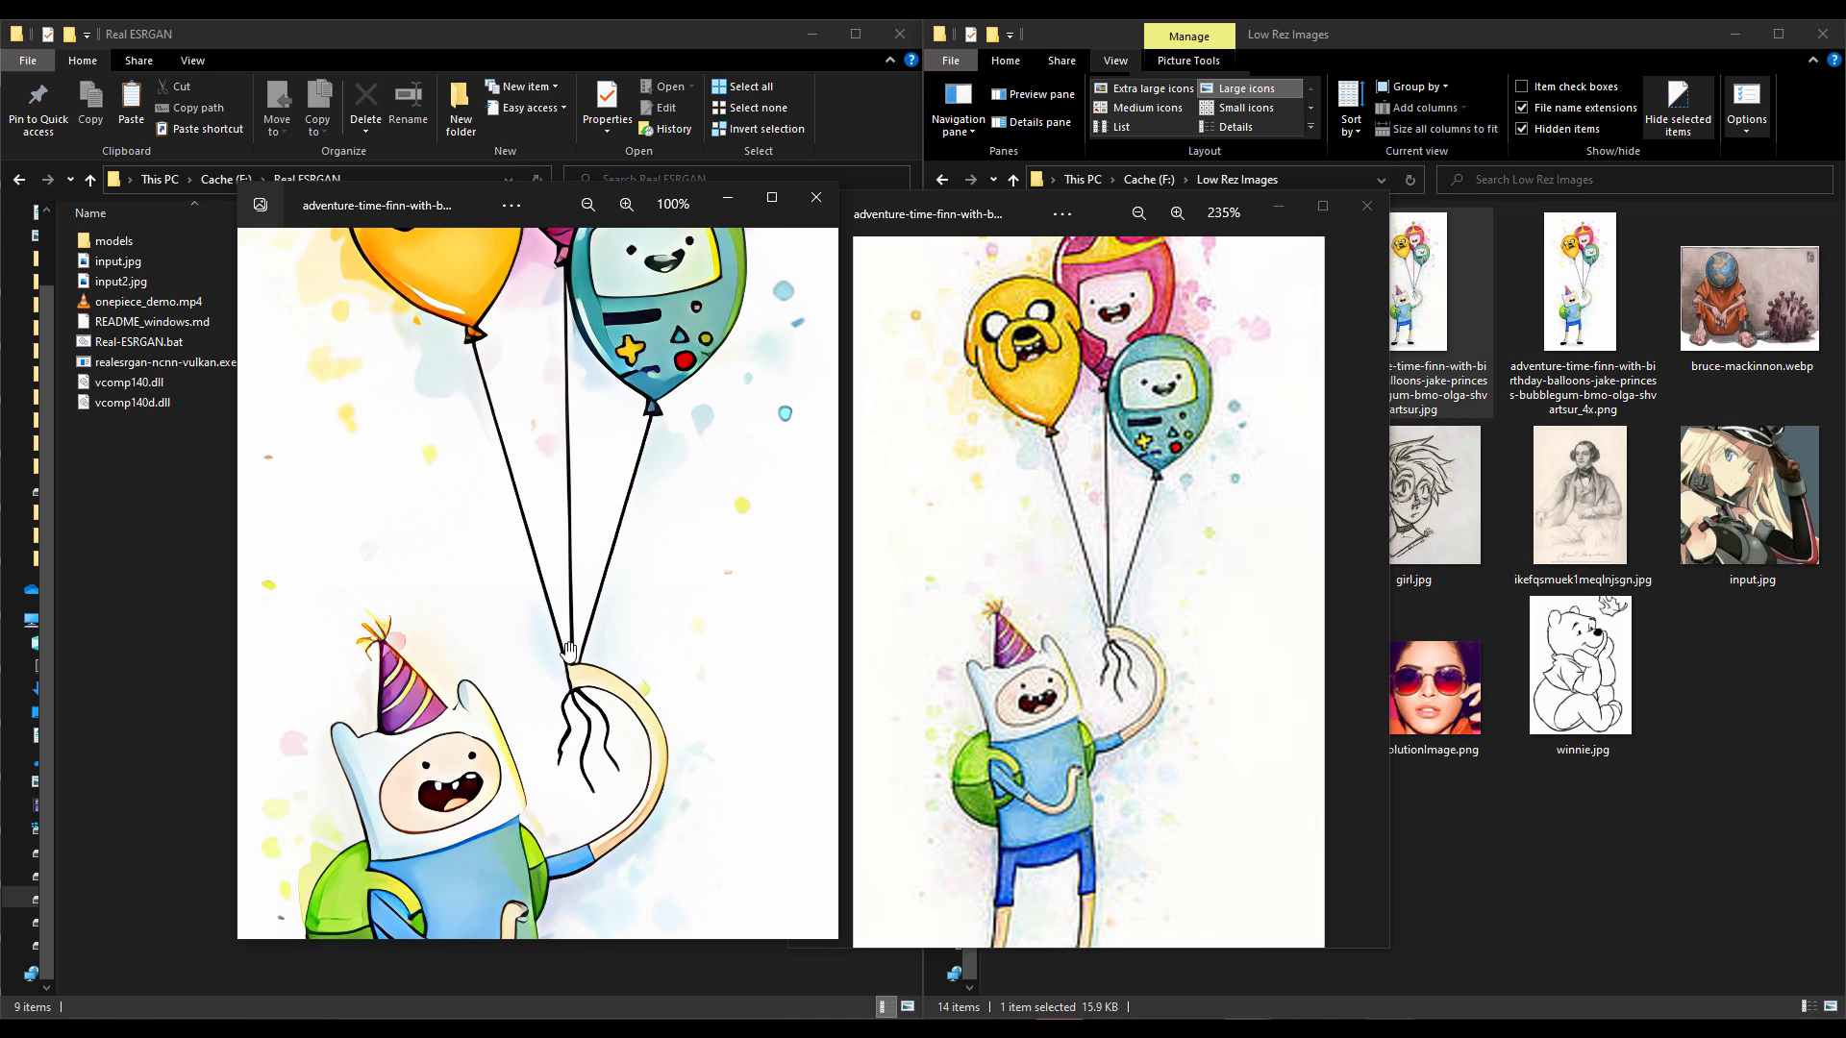
pyautogui.scroll(8, 1048, 615)
pyautogui.scroll(2, 983, 440)
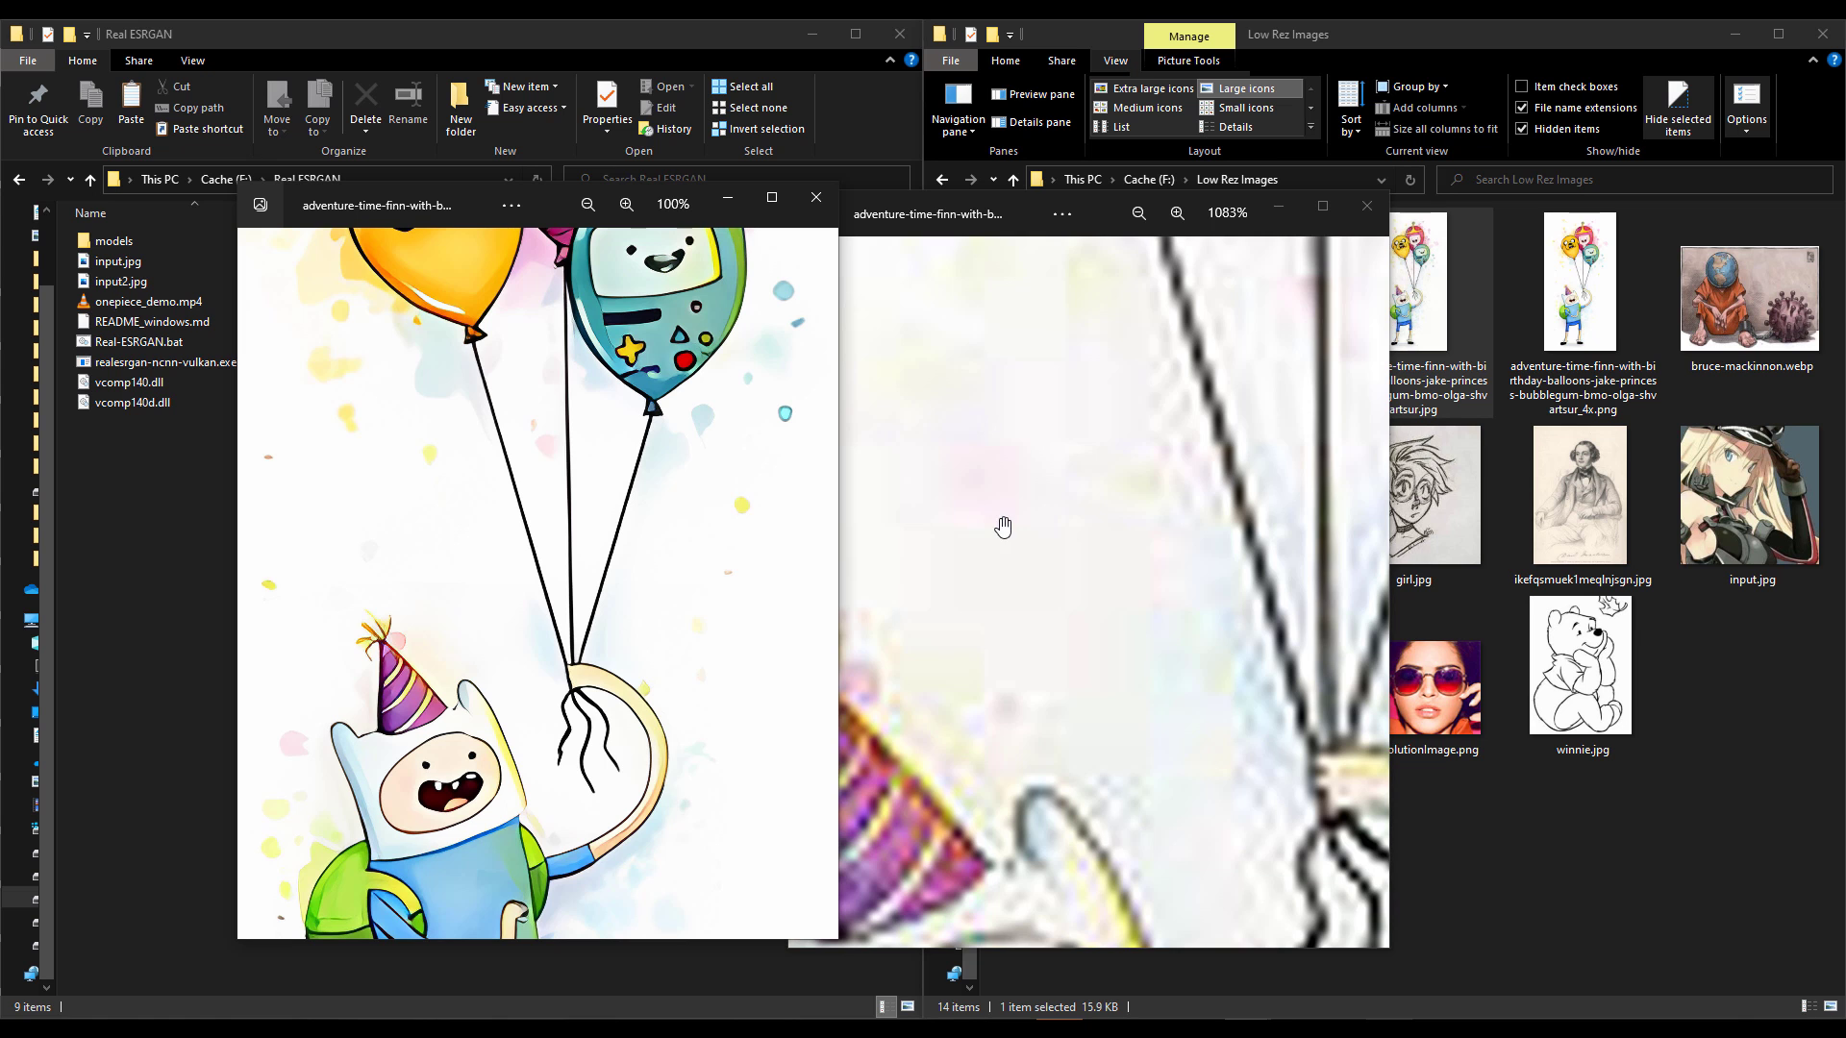
pyautogui.scroll(-6, 1001, 528)
pyautogui.scroll(-4, 1007, 534)
pyautogui.scroll(-1, 603, 591)
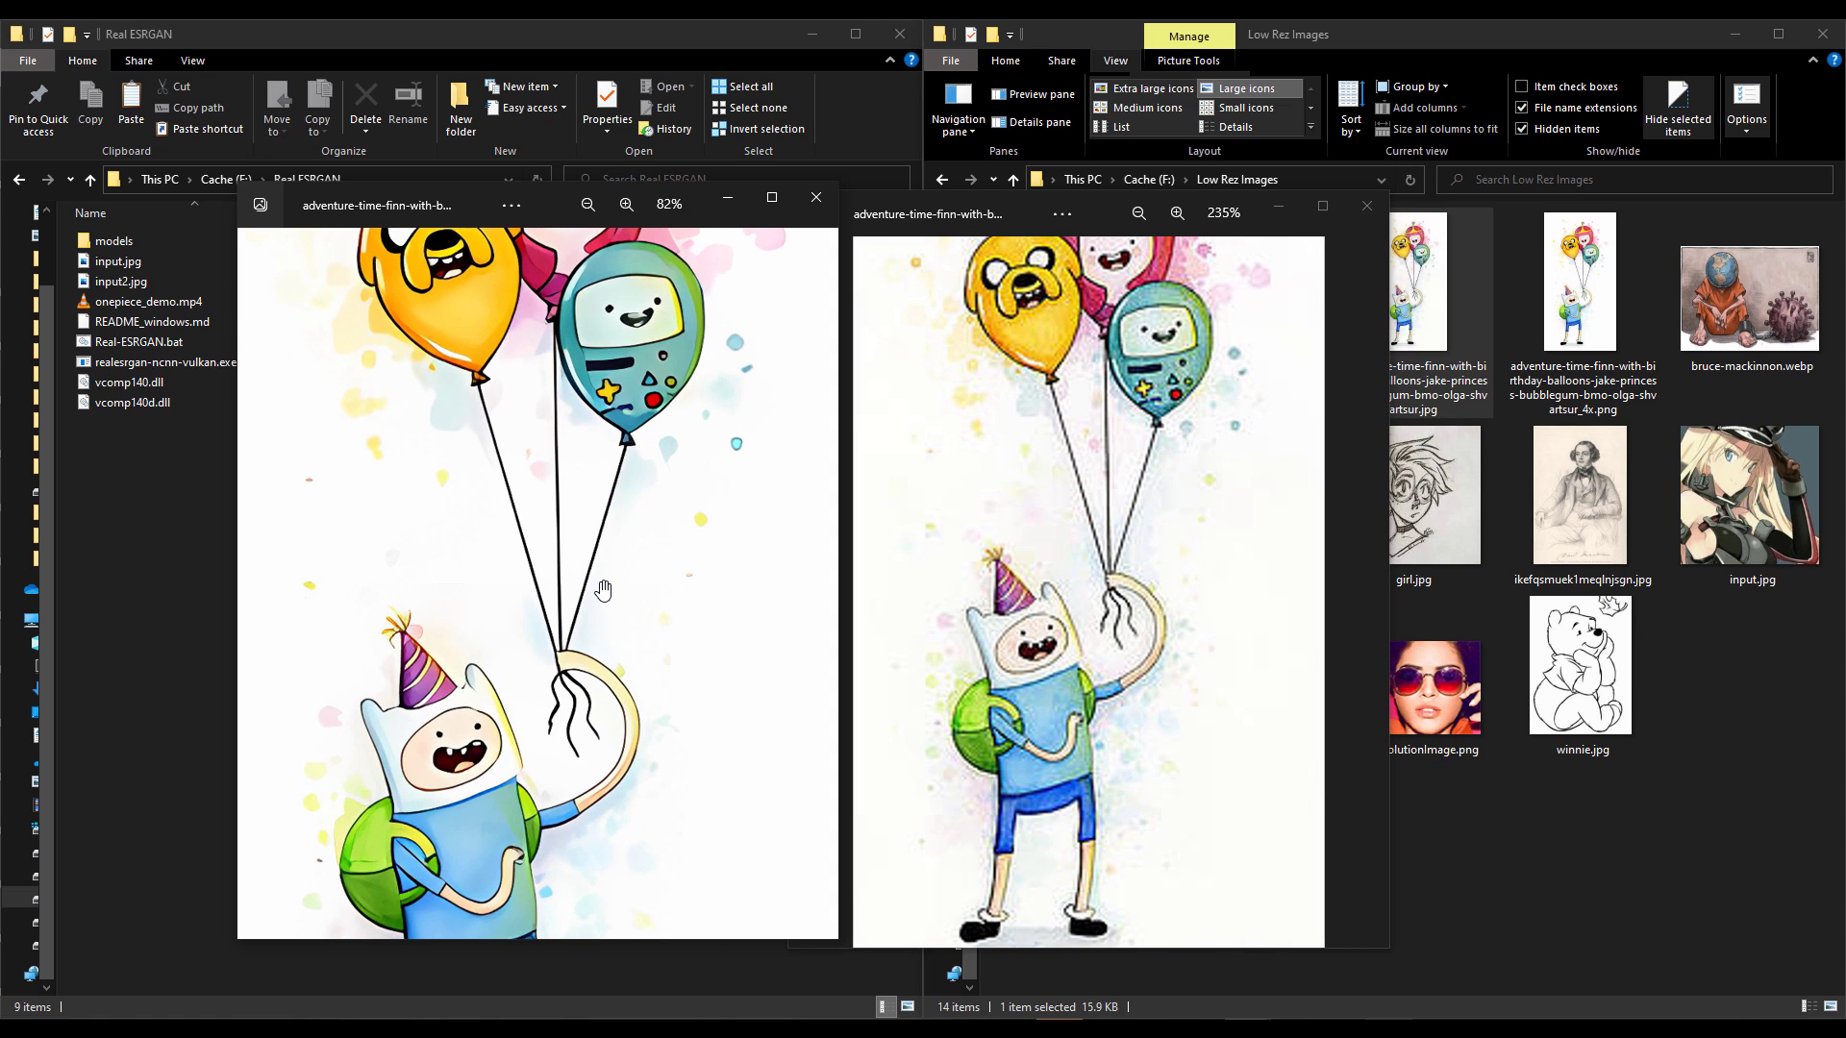
pyautogui.scroll(6, 1129, 567)
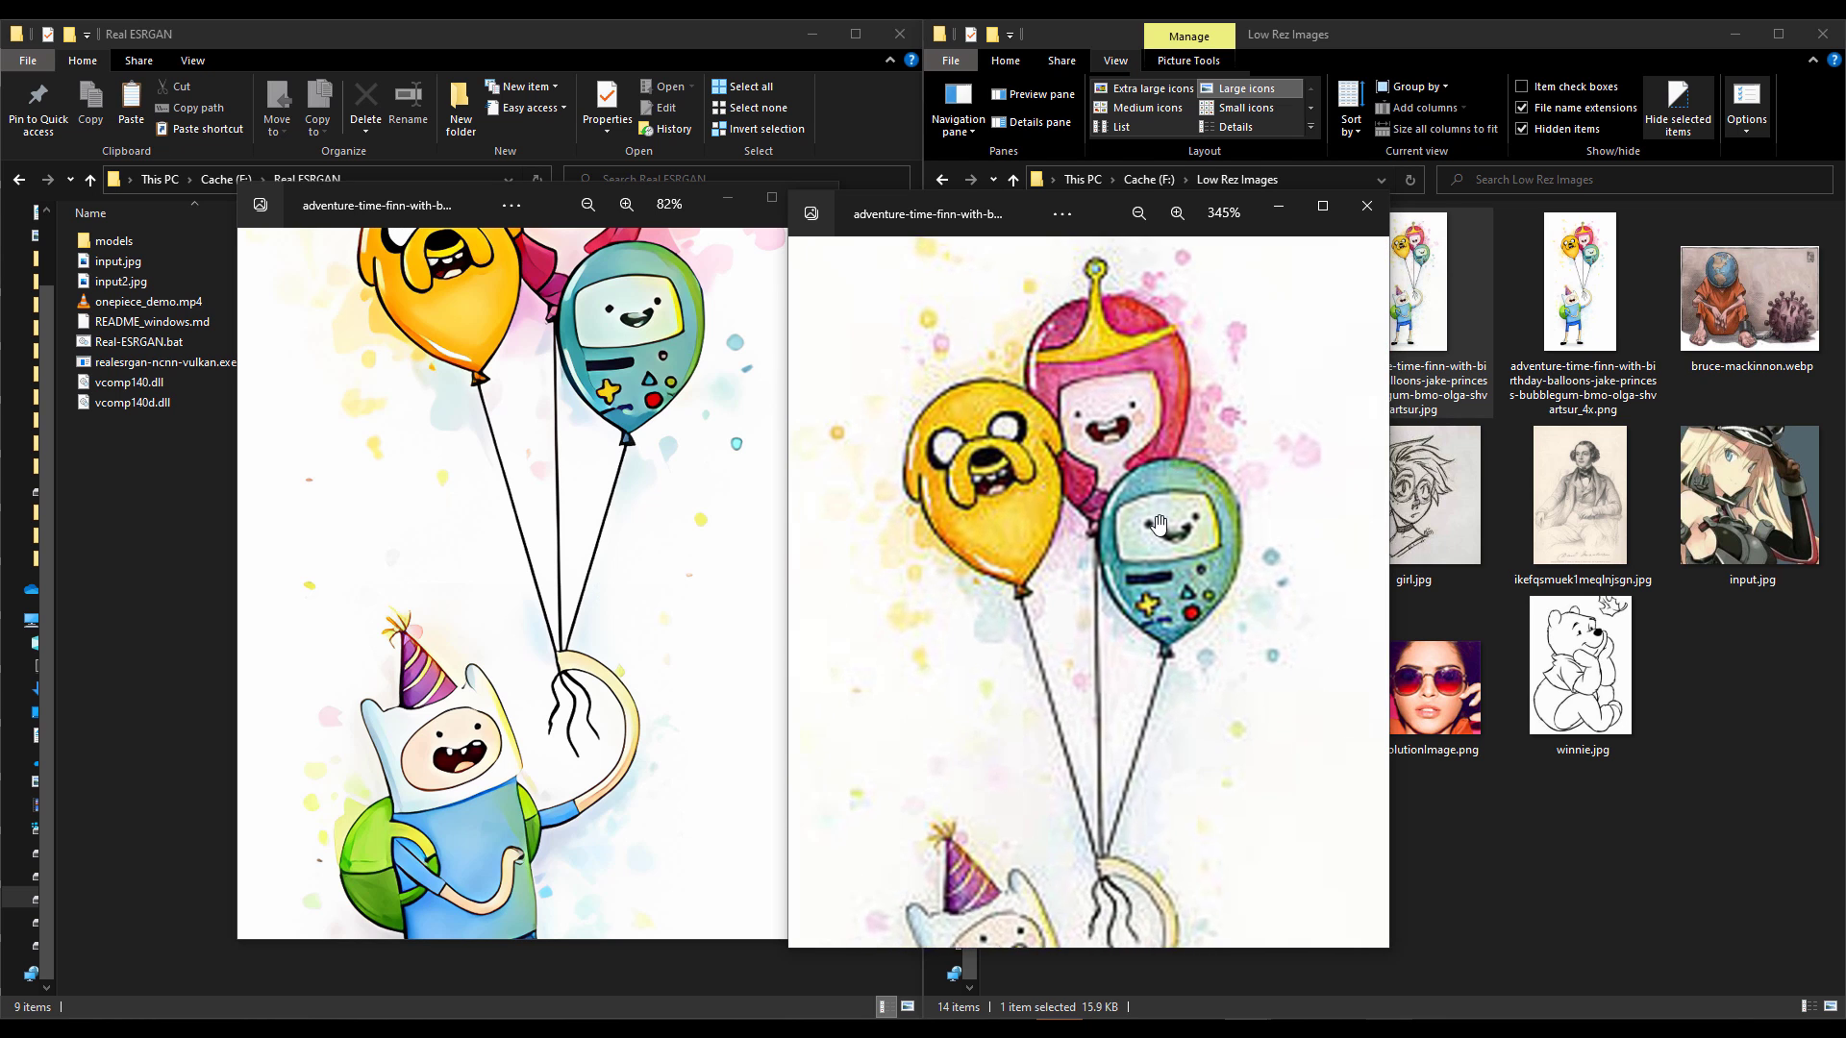
pyautogui.scroll(2, 1130, 678)
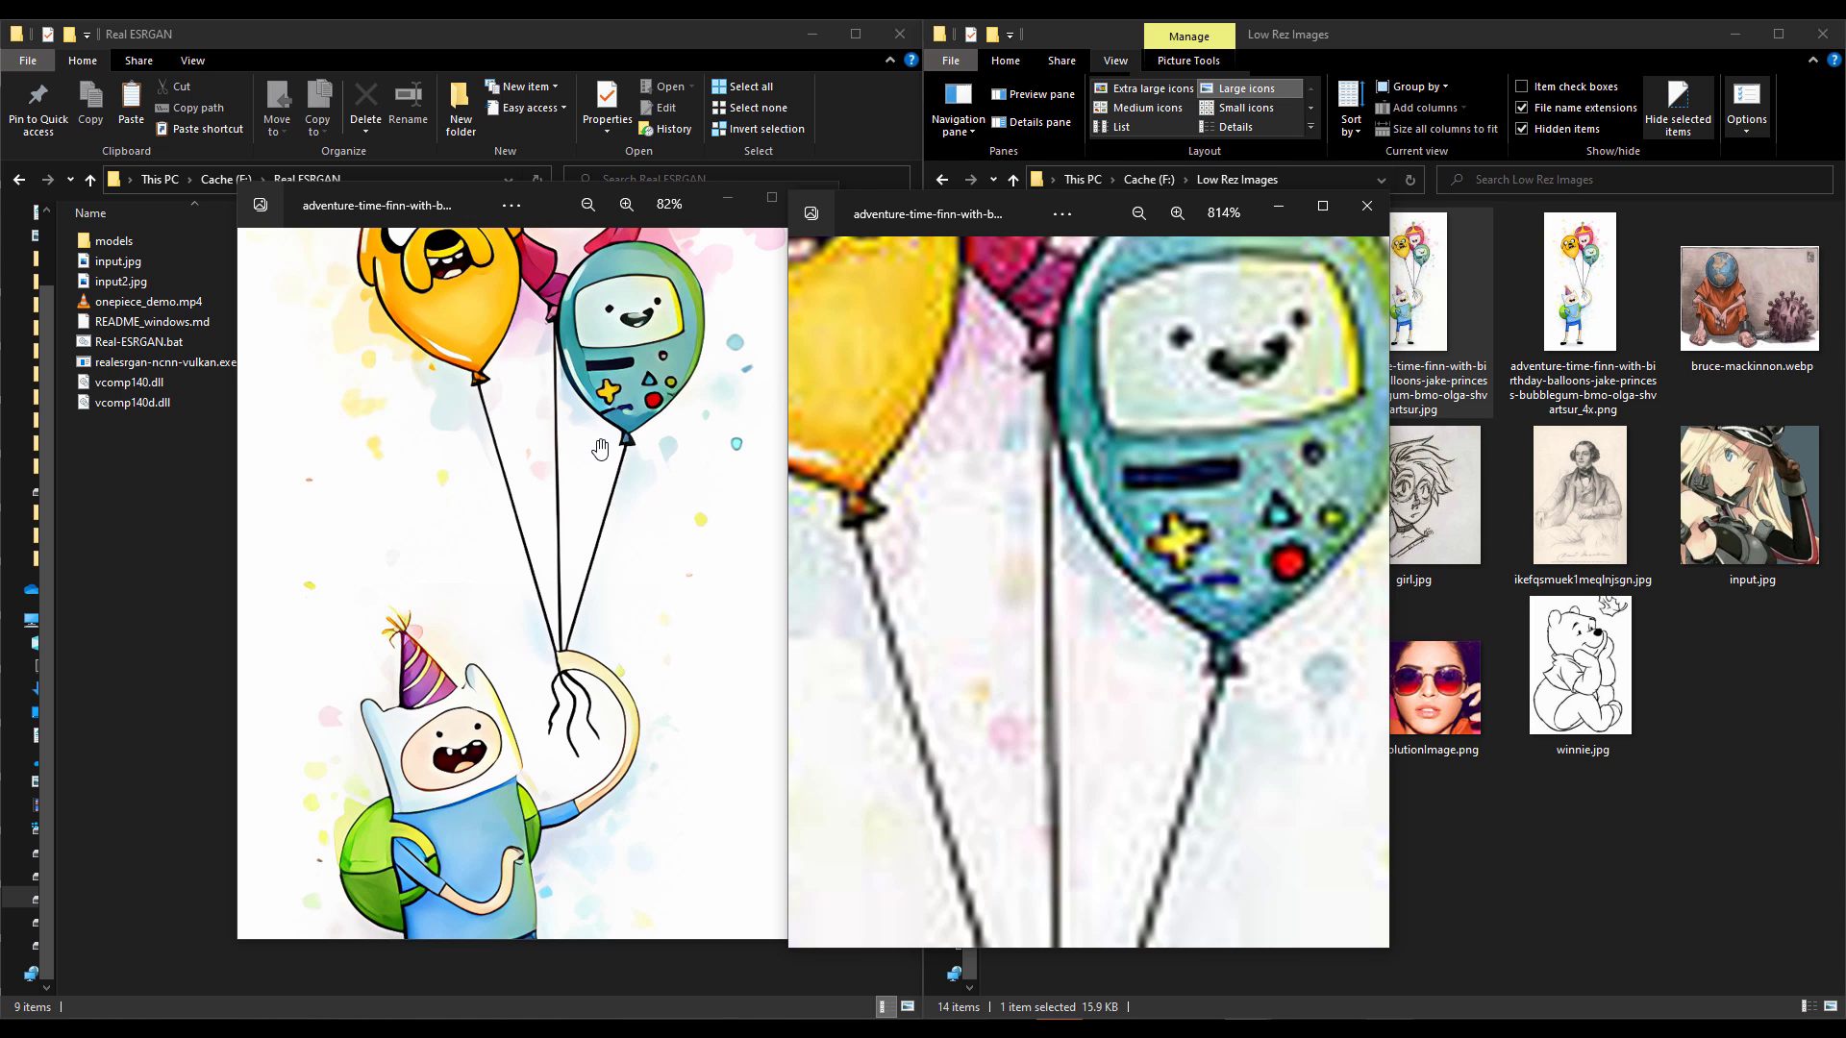
pyautogui.scroll(2, 600, 450)
pyautogui.scroll(-4, 574, 534)
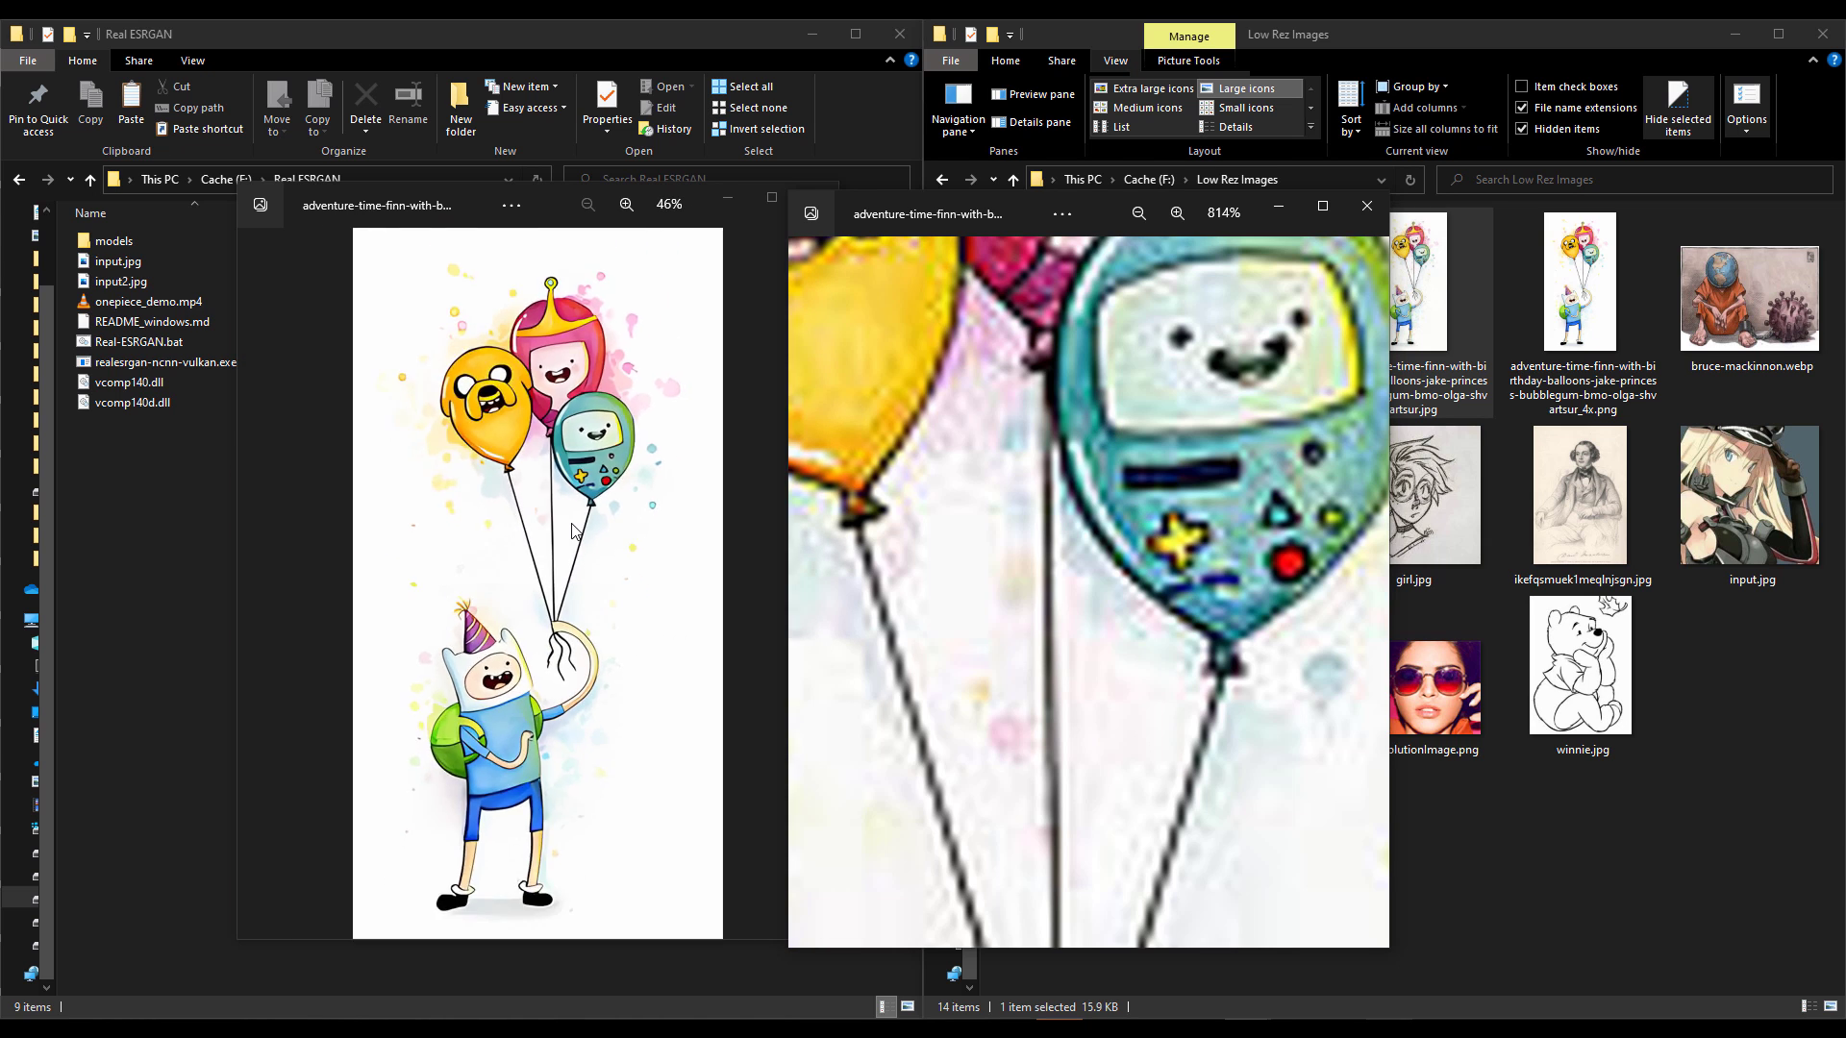
pyautogui.scroll(-5, 1163, 635)
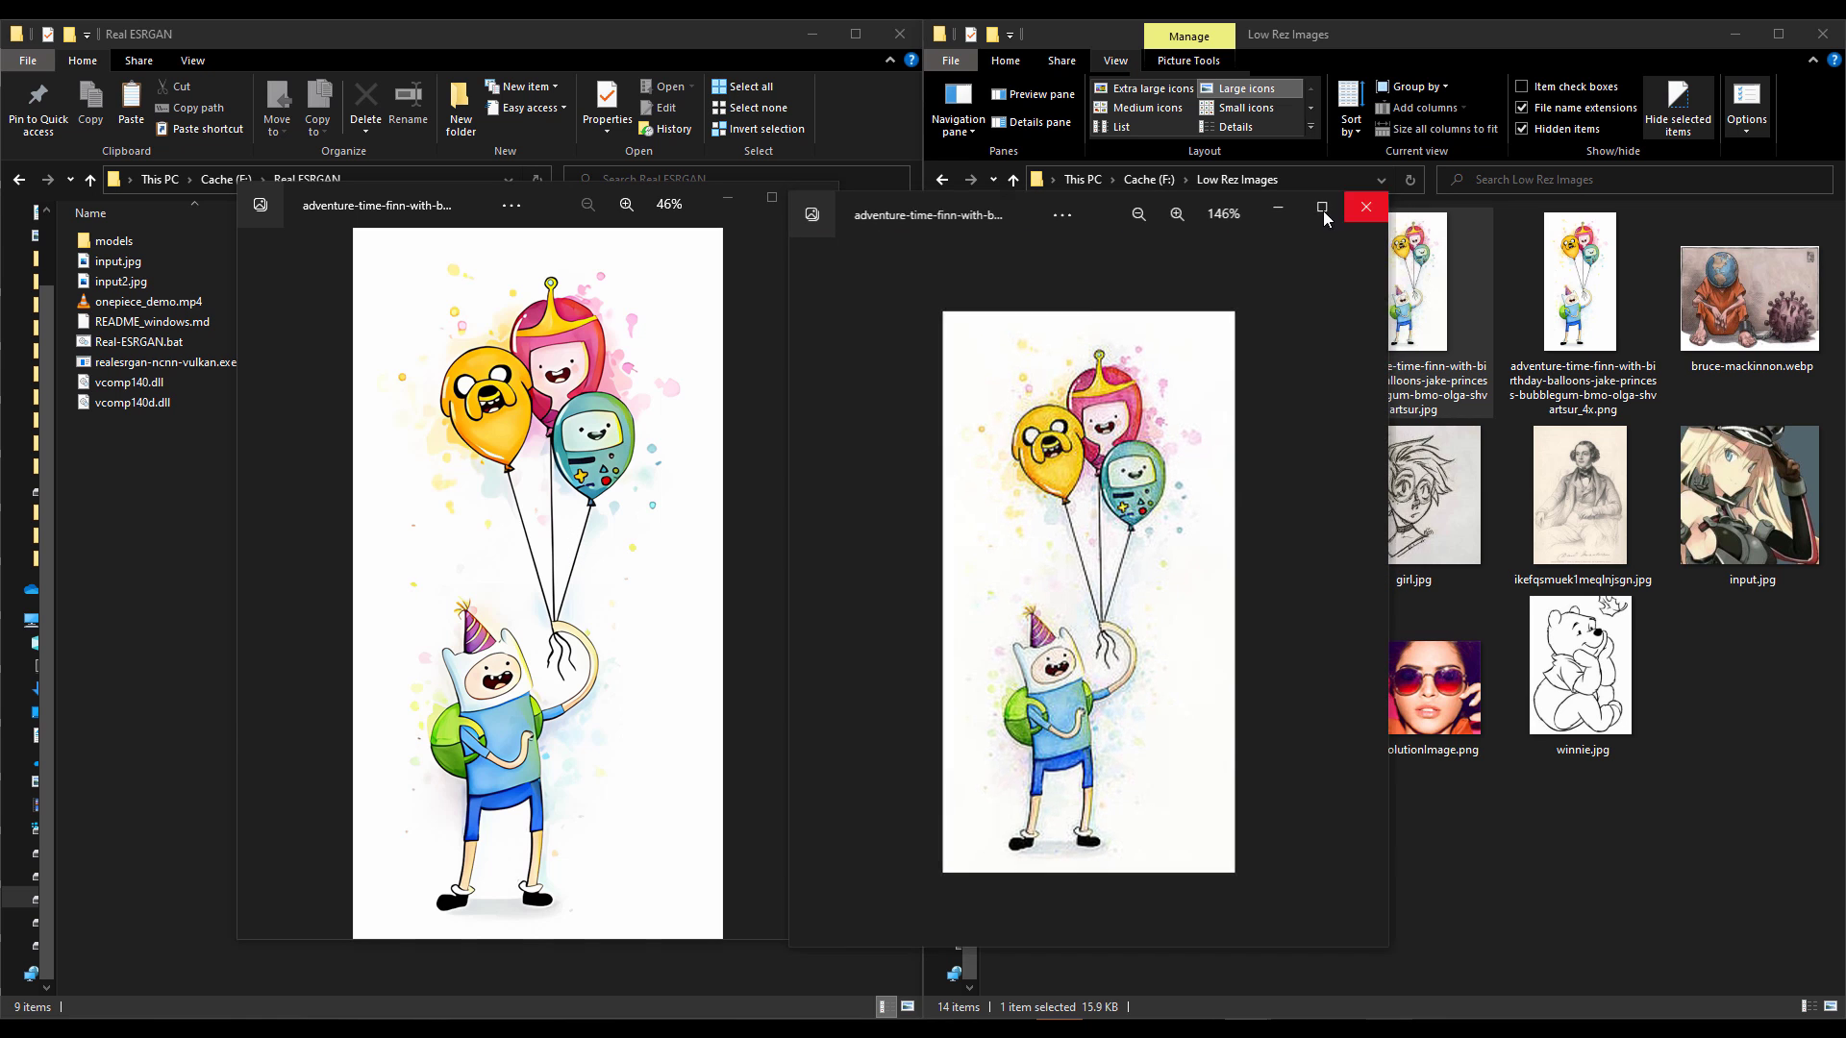
pyautogui.click(1366, 206)
pyautogui.hotkey('alt', 'F4')
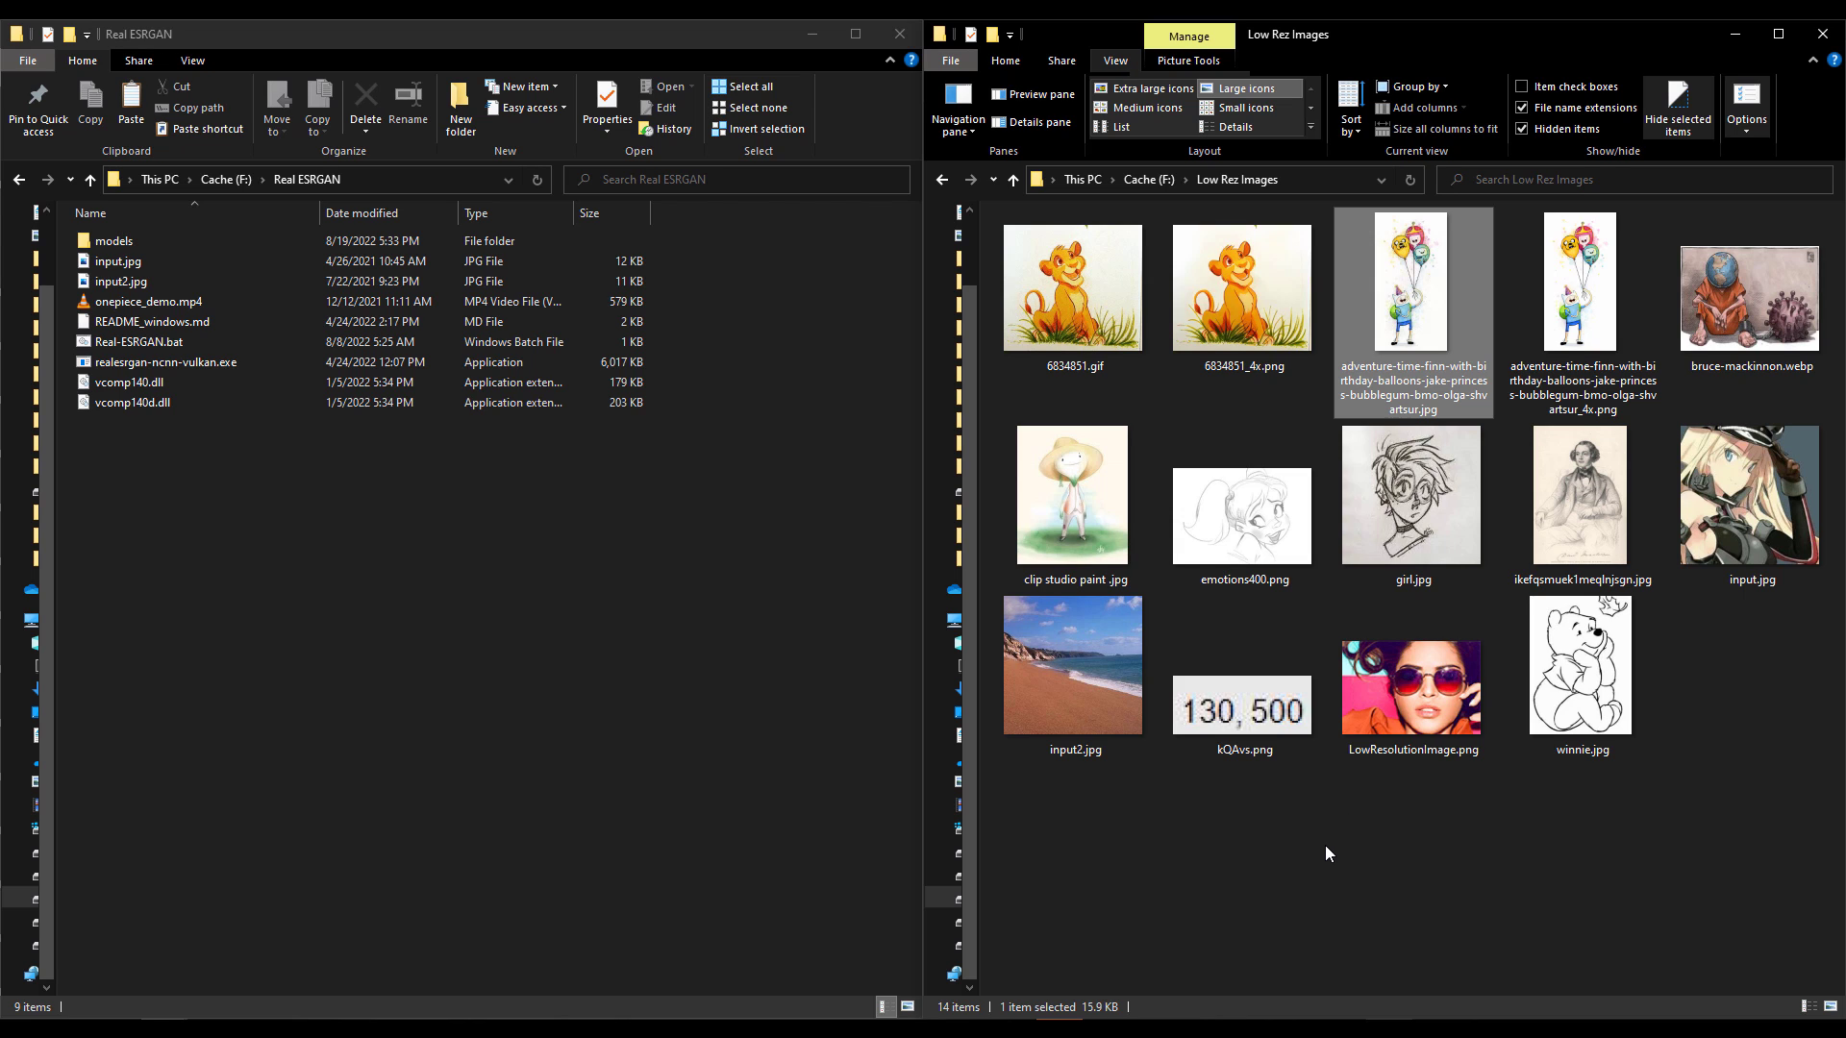
# Step: Preview clip studio paint .jpg, then upscale it with Real-ESRGAN to clip studio paint _4x.png
pyautogui.doubleClick(1104, 538)
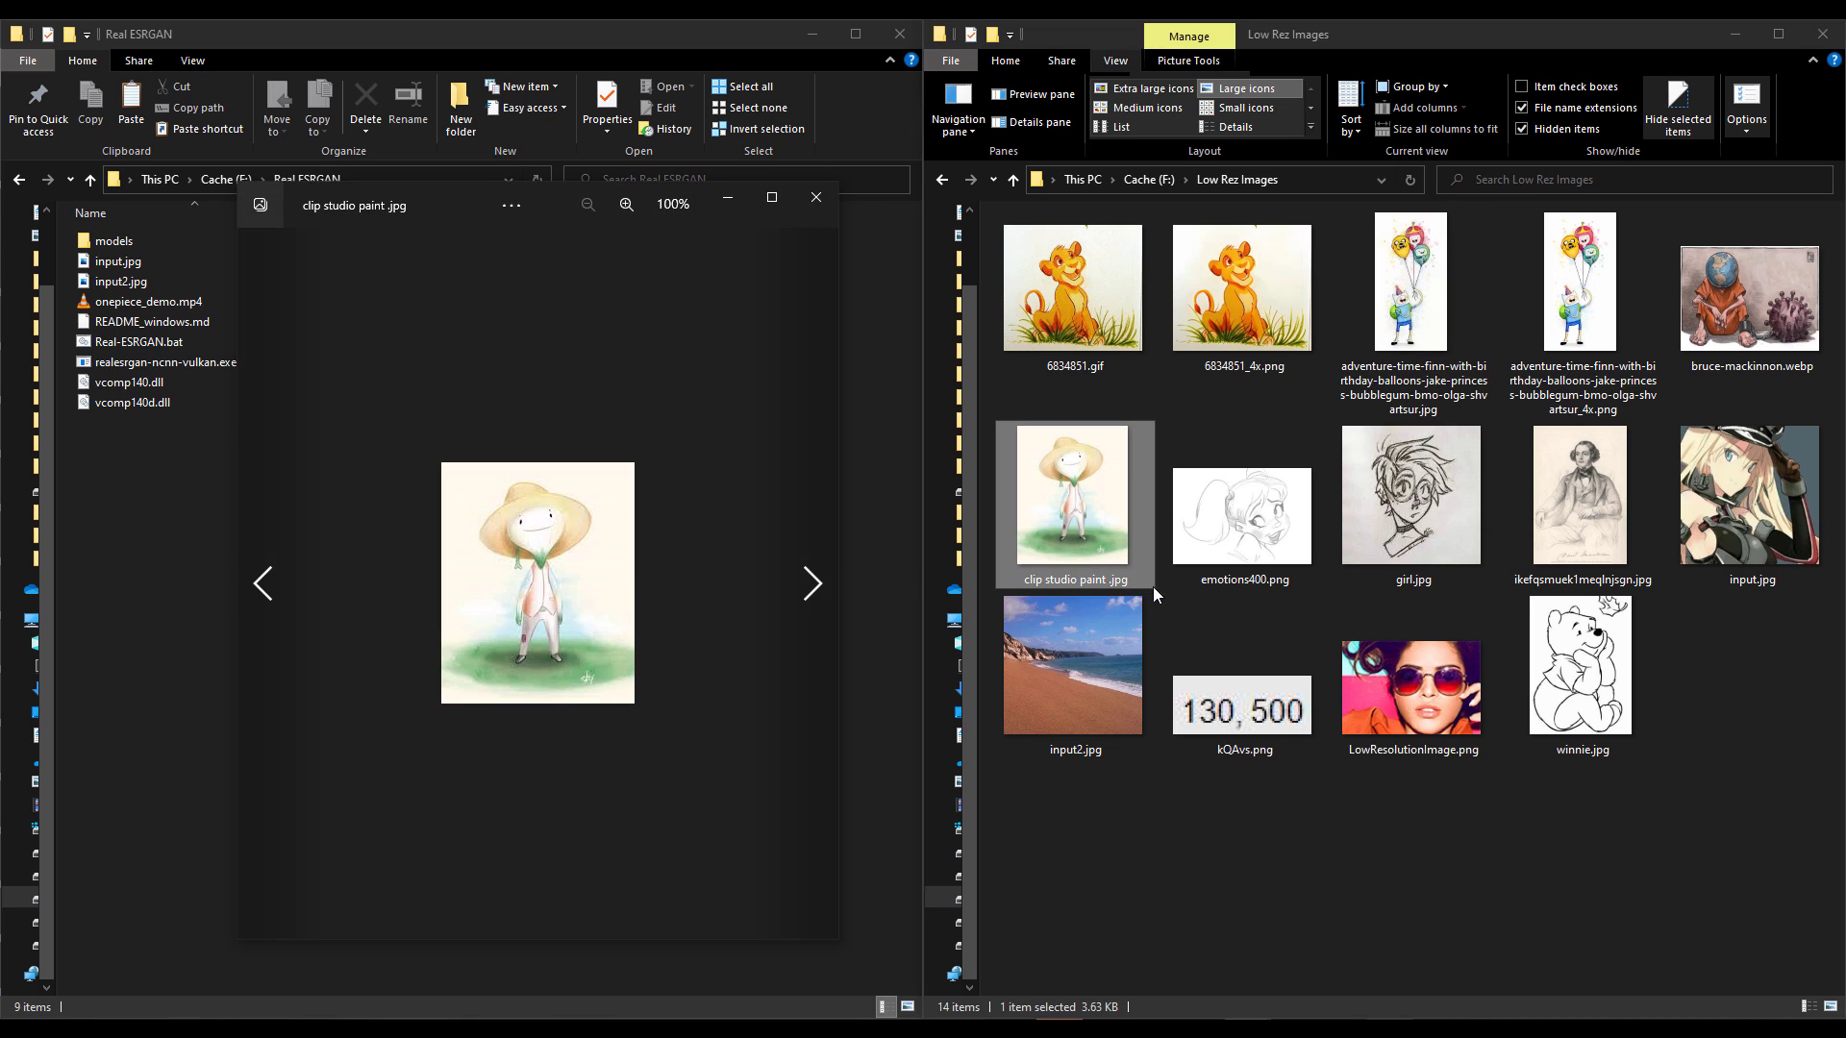
pyautogui.scroll(5, 473, 577)
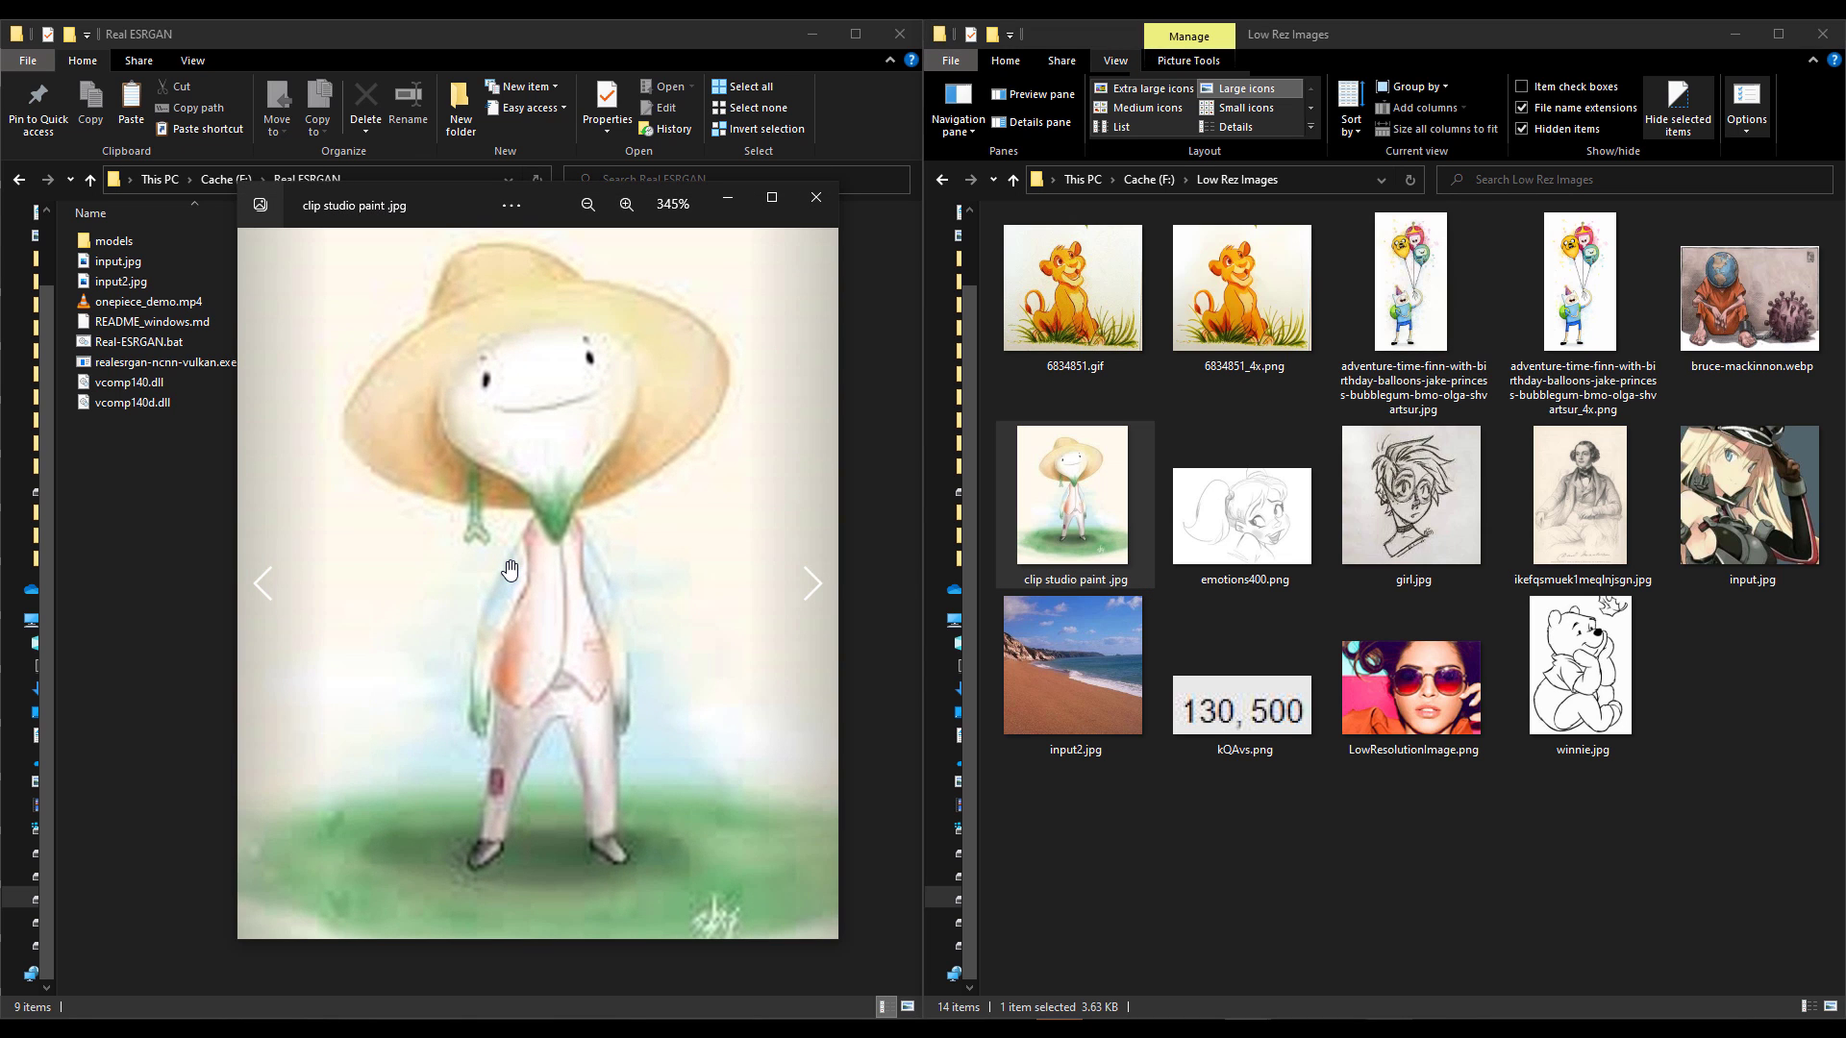
pyautogui.click(816, 197)
pyautogui.moveTo(1065, 498)
pyautogui.mouseDown()
pyautogui.moveTo(268, 448)
pyautogui.moveTo(186, 288)
pyautogui.moveTo(171, 357)
pyautogui.moveTo(217, 343)
pyautogui.mouseUp()
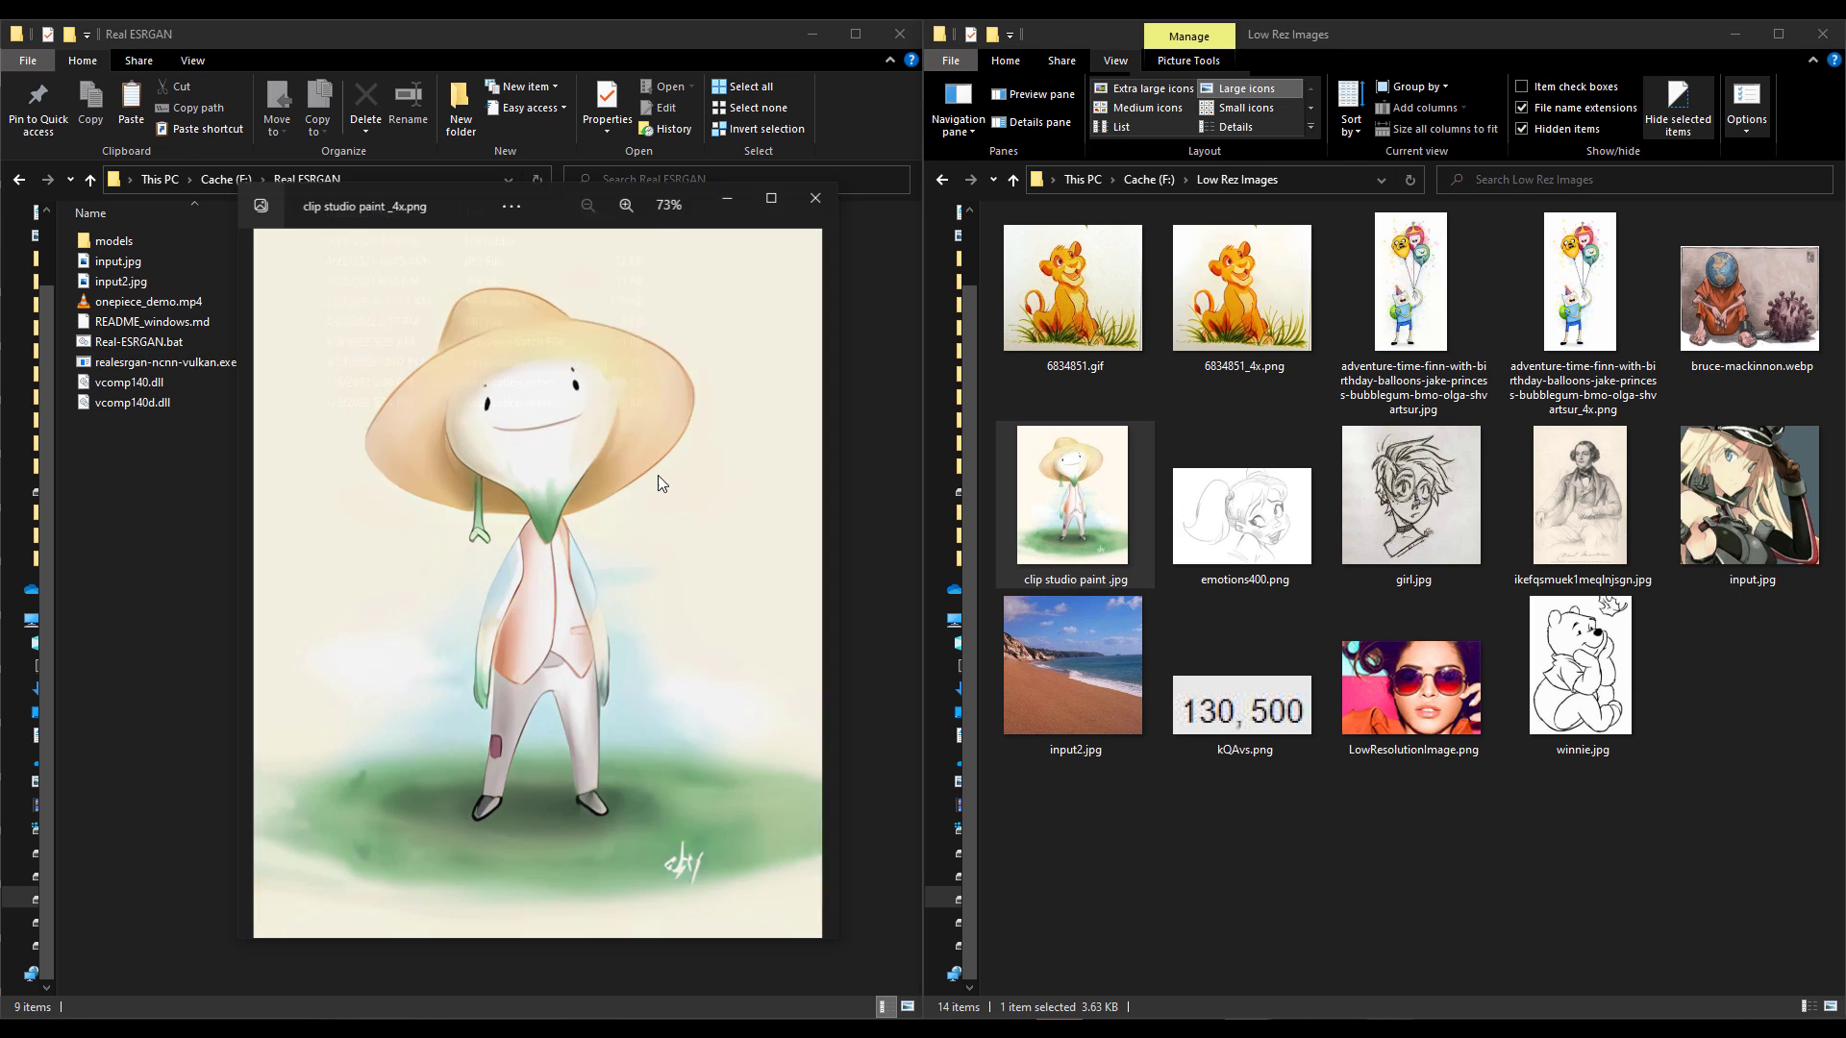
pyautogui.hotkey('alt', 'F4')
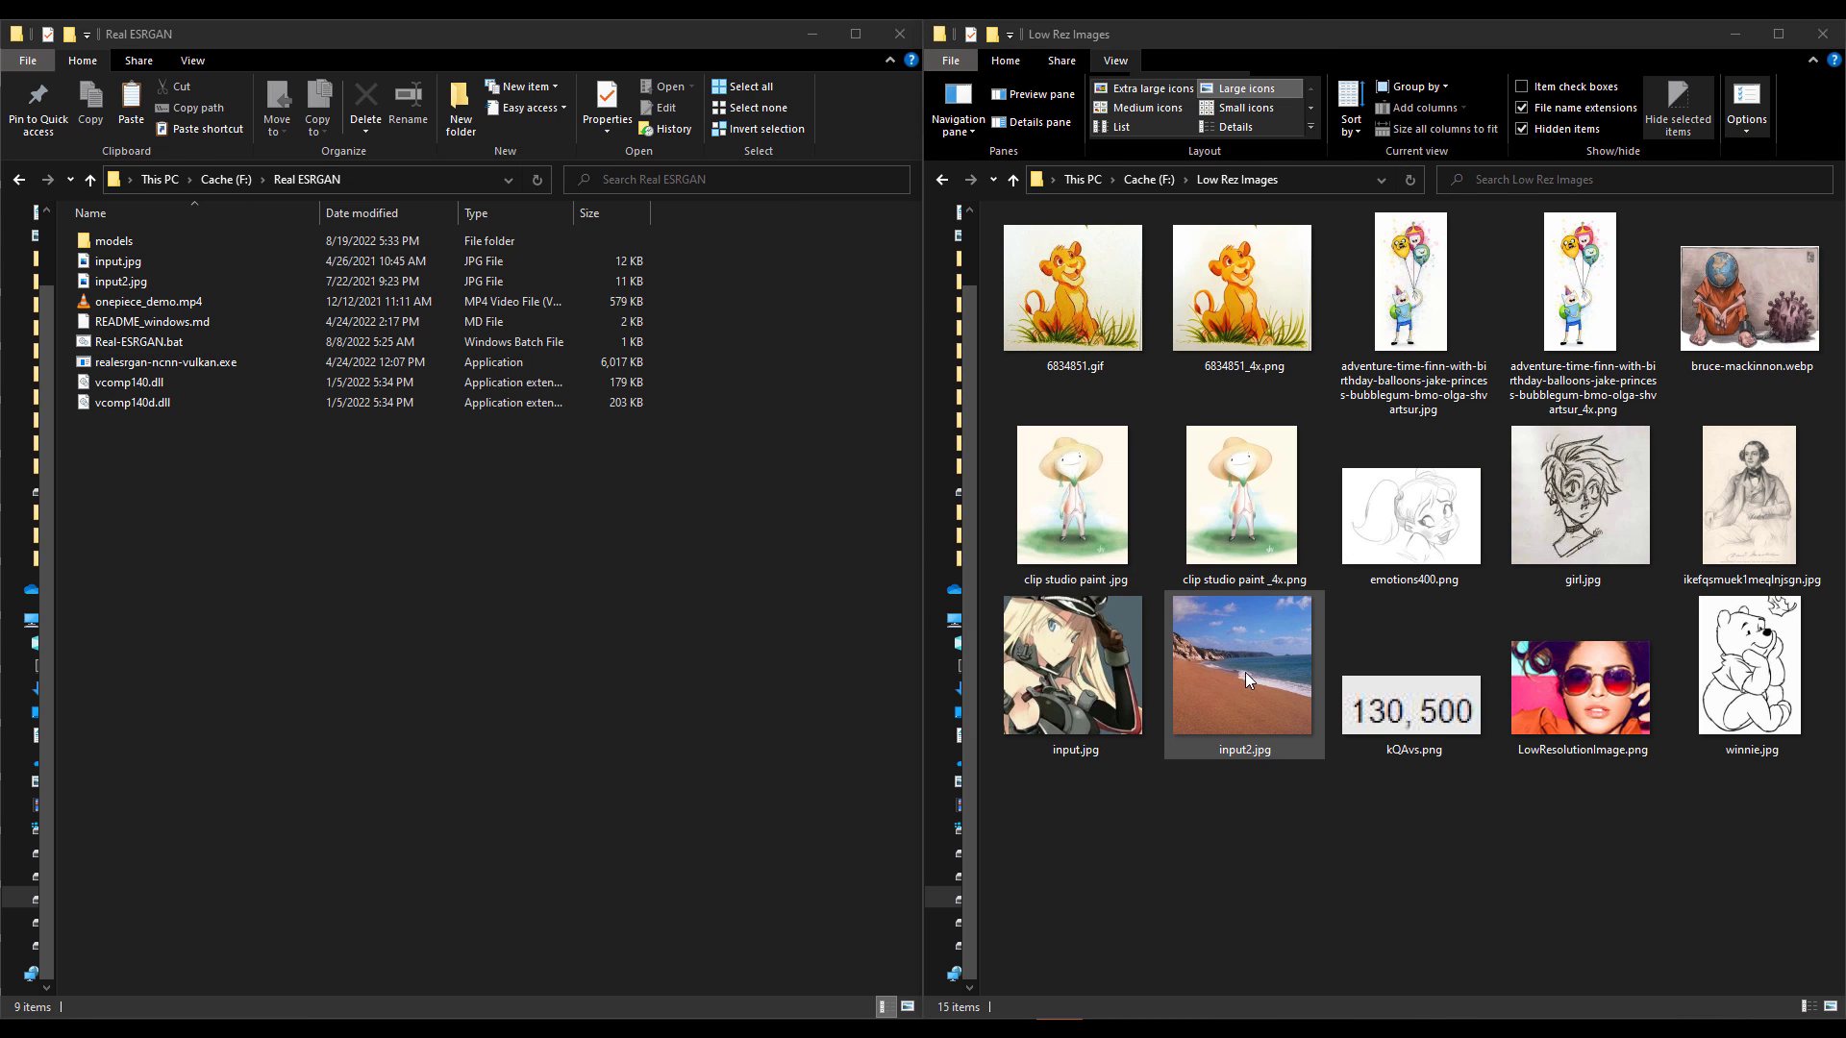
# Step: Flip between the original clip studio paint .jpg and its _4x.png in the viewer, then close it
pyautogui.click(1105, 515)
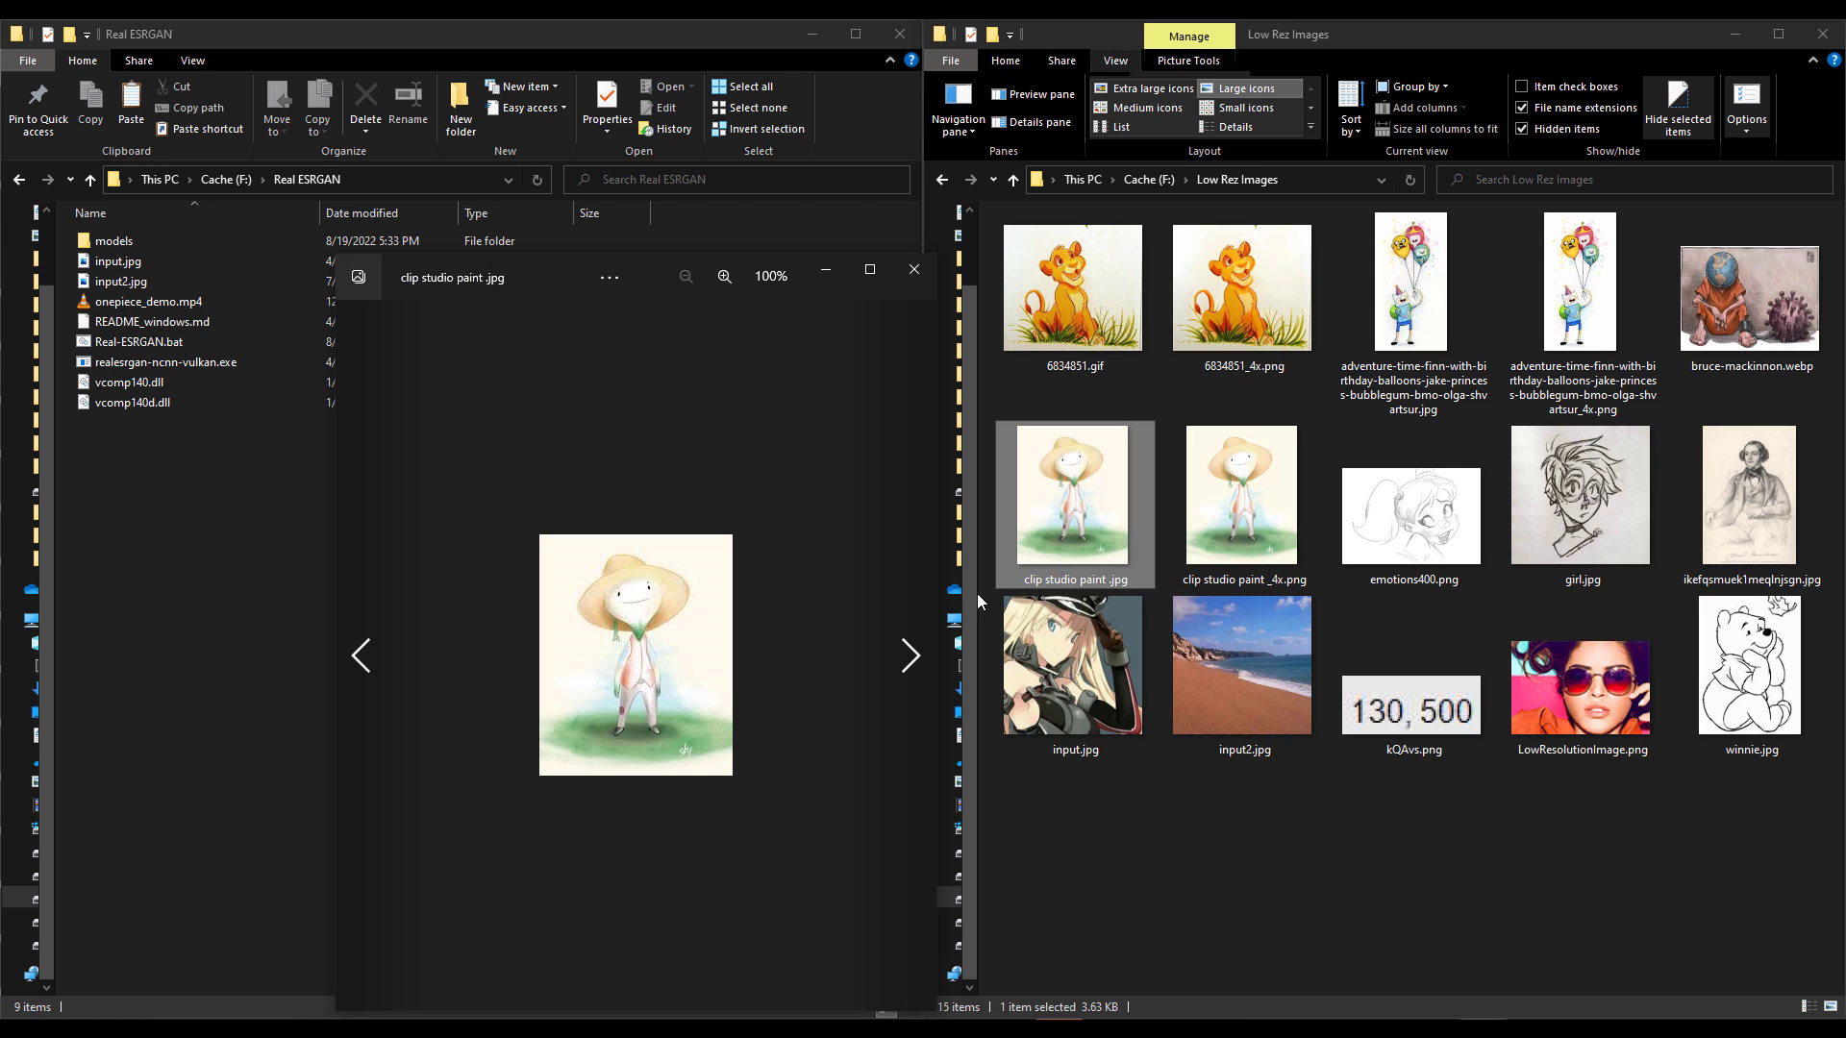
pyautogui.click(911, 658)
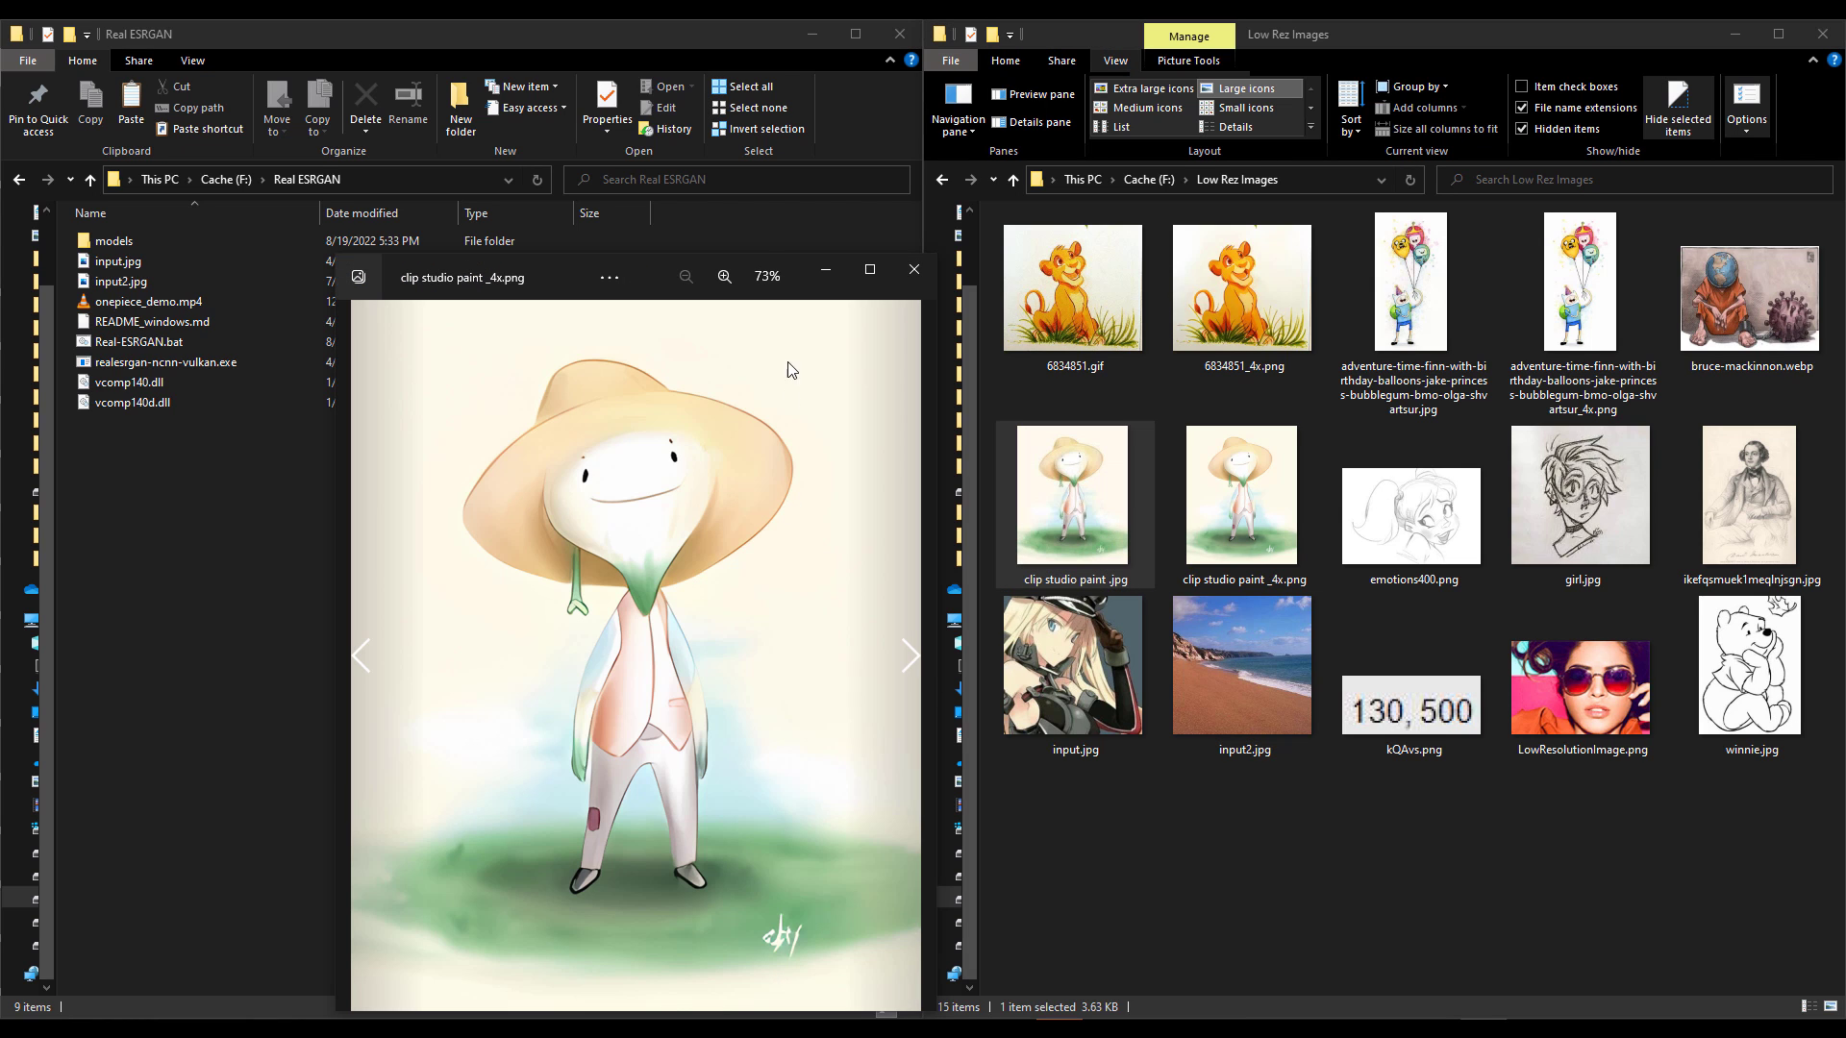
pyautogui.click(360, 658)
pyautogui.click(910, 657)
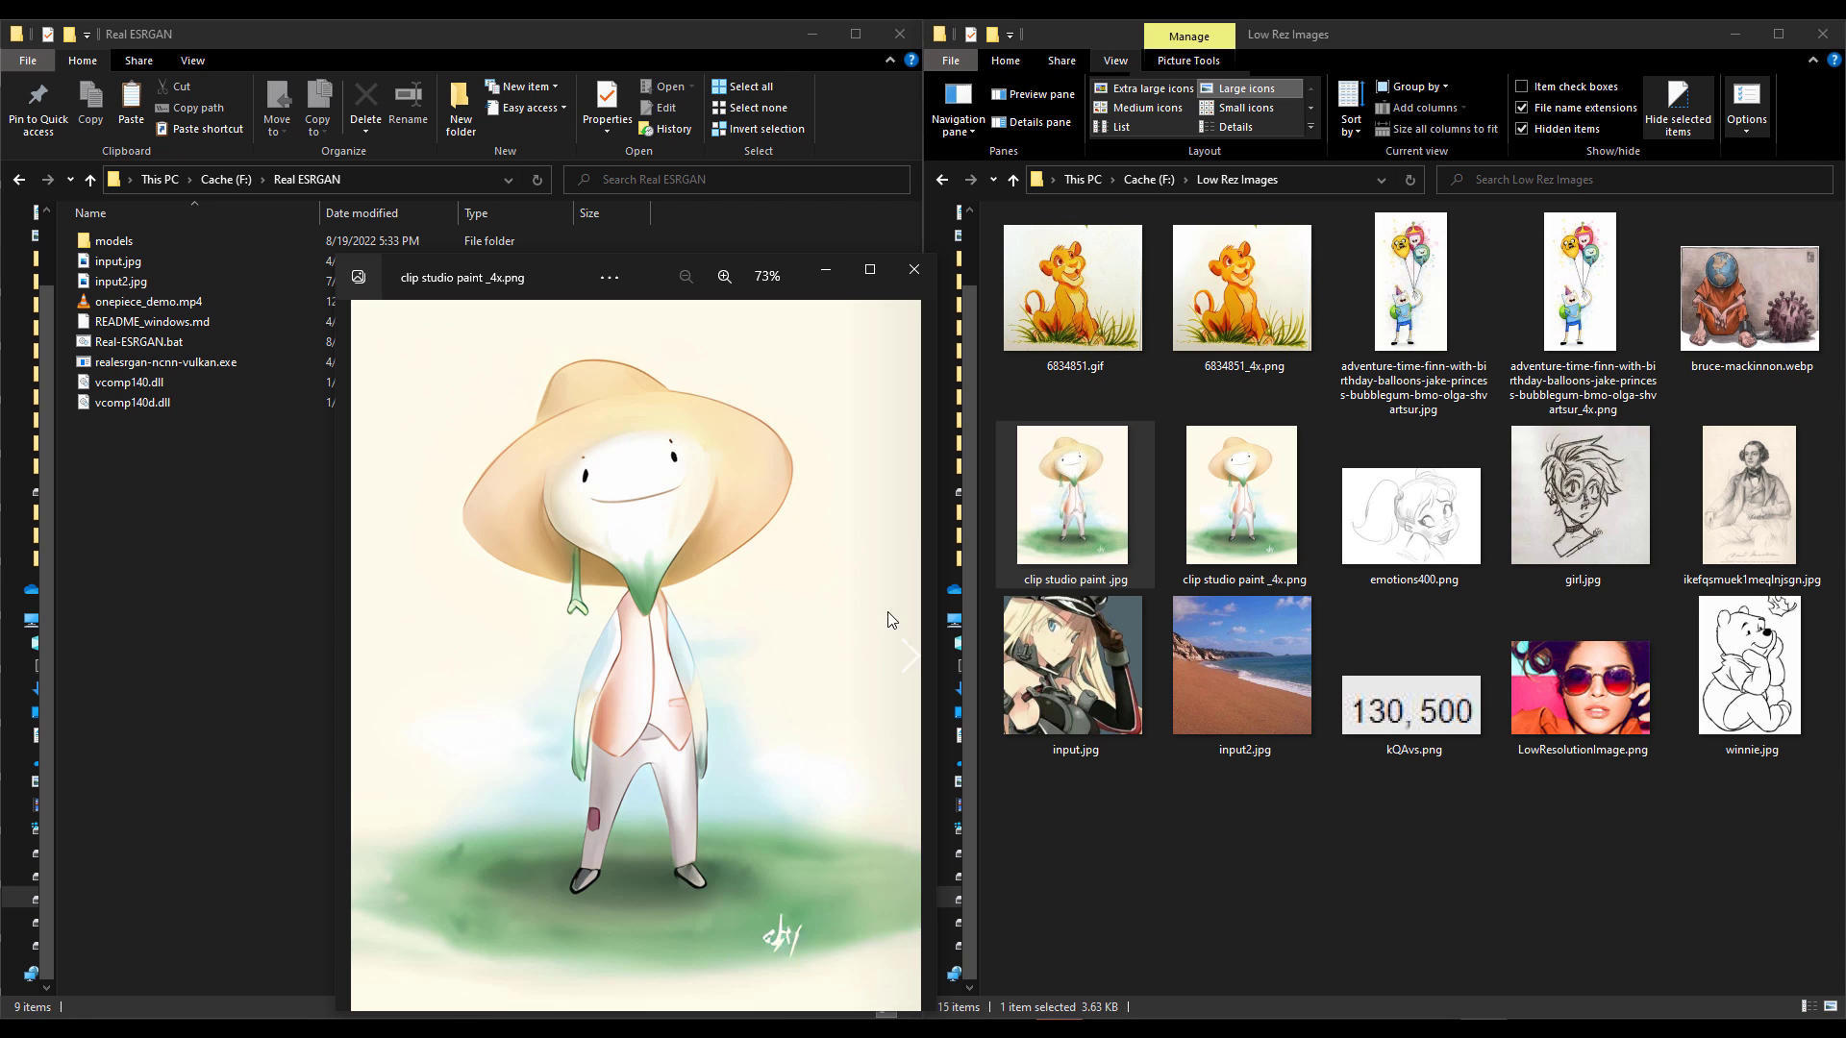
pyautogui.click(911, 277)
pyautogui.click(1174, 875)
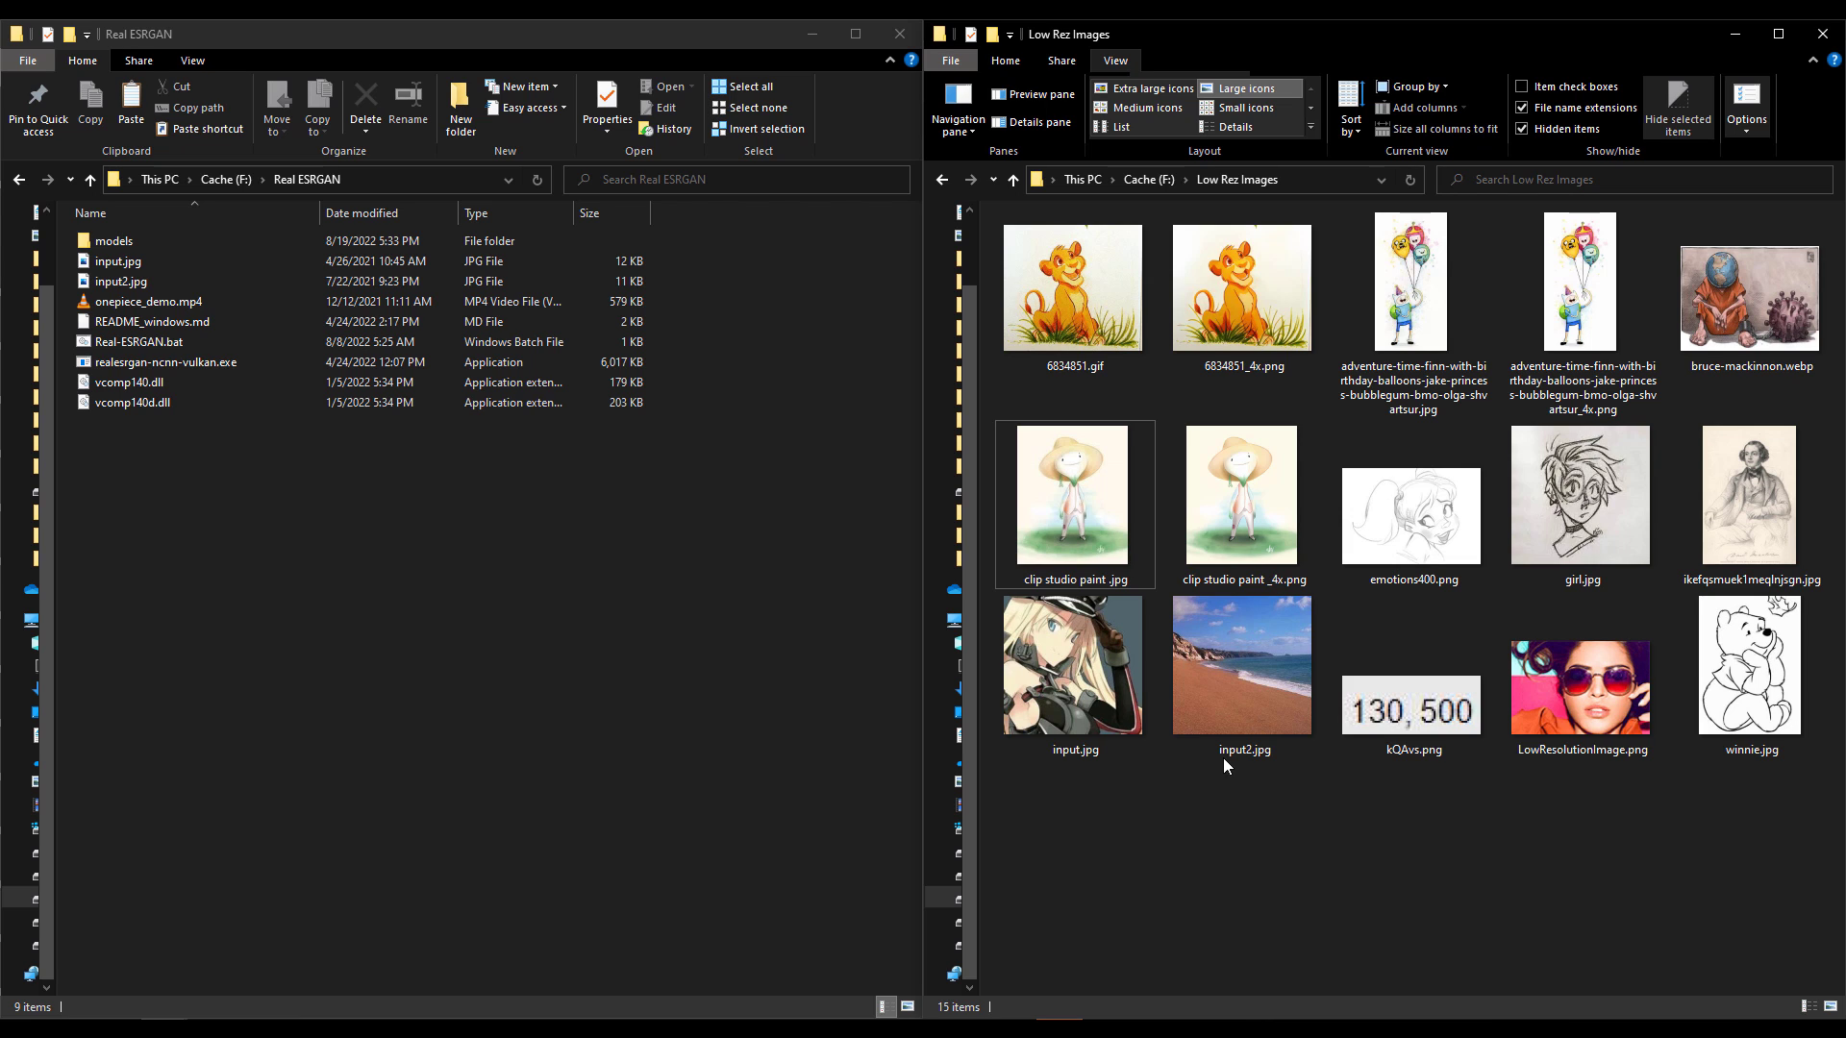
# Step: Preview girl.jpg, briefly stepping back to emotions400.png, then close the viewer
pyautogui.doubleClick(1564, 502)
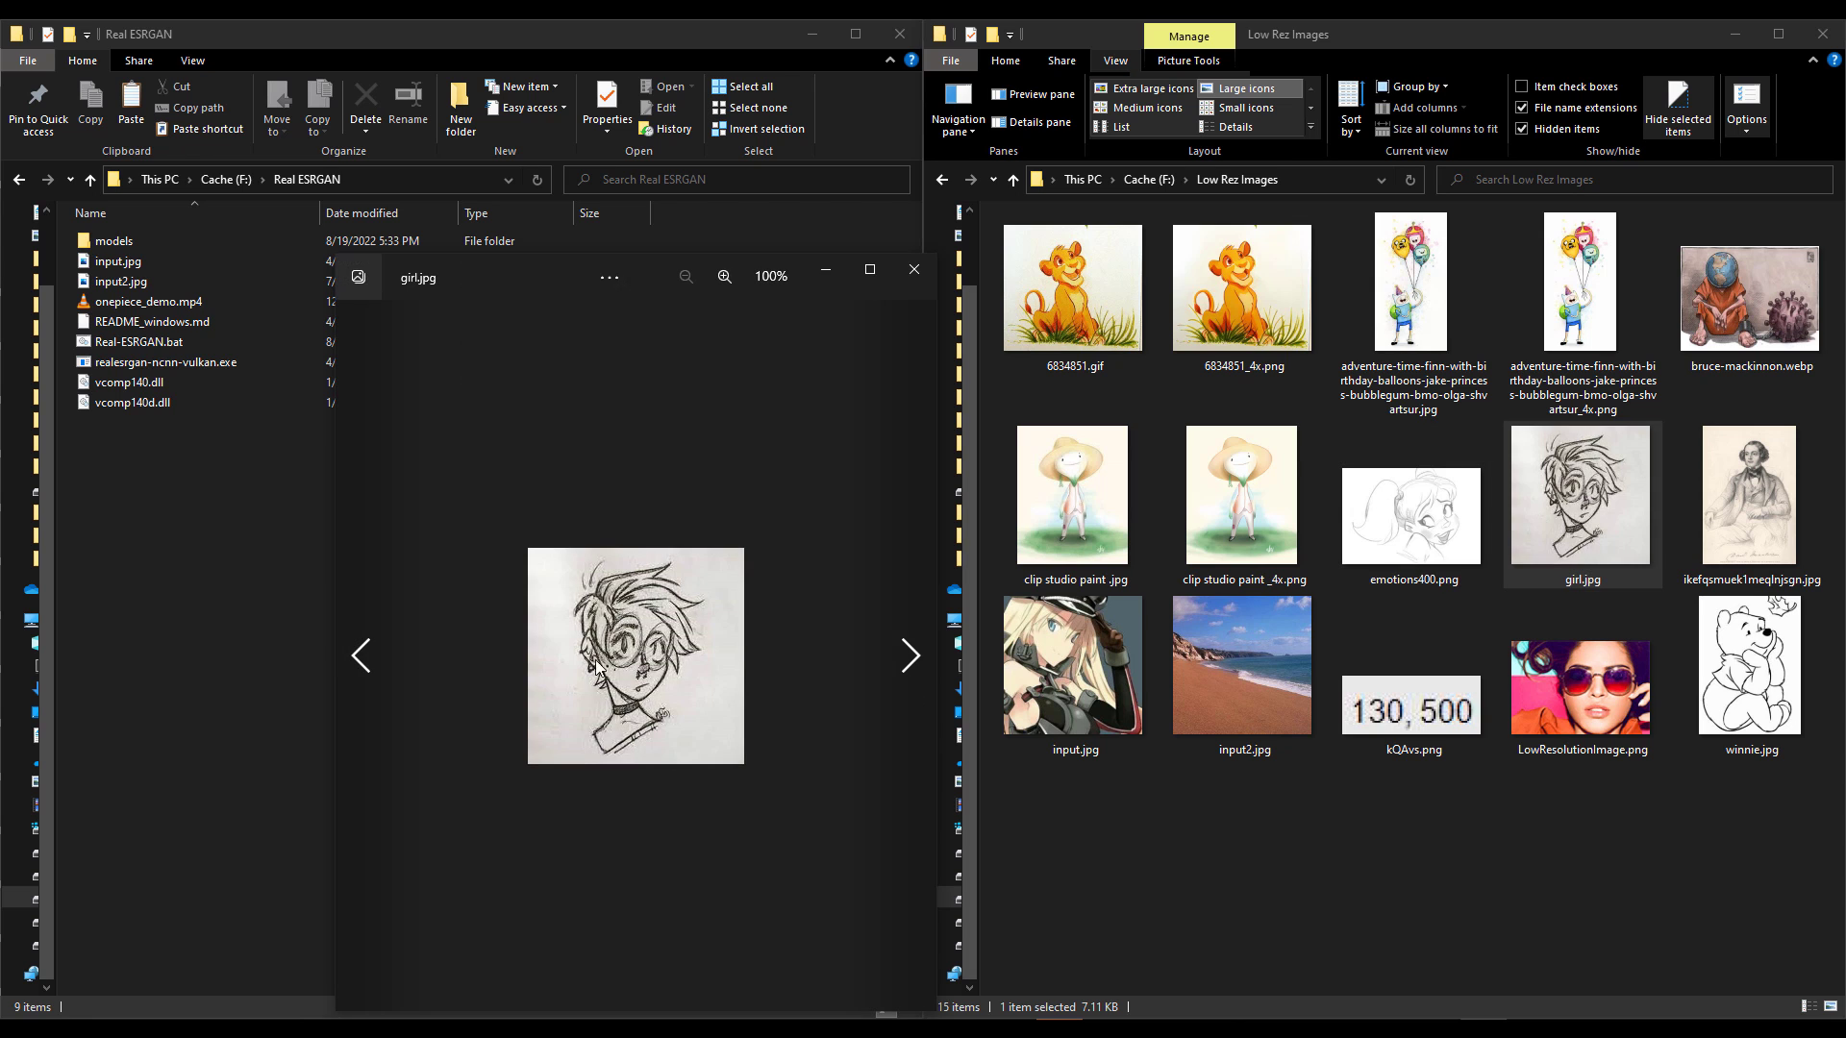
pyautogui.press('Left')
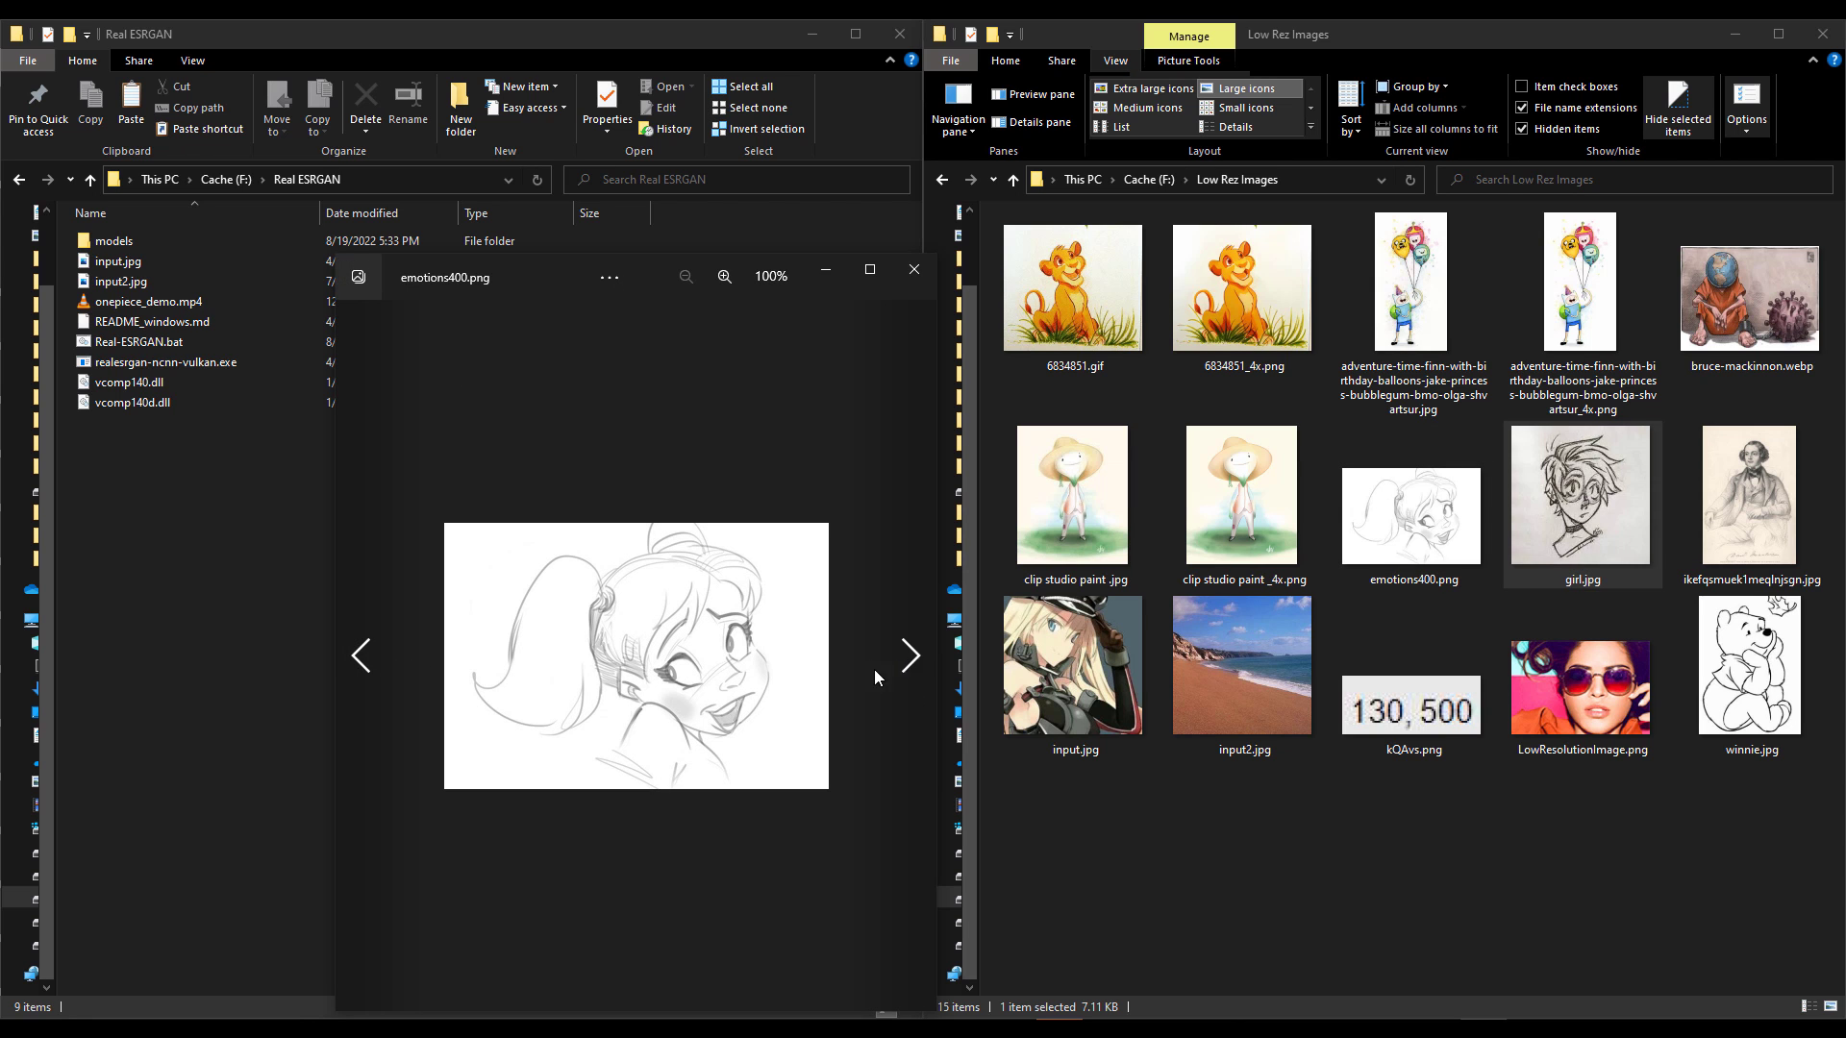
pyautogui.scroll(3, 760, 692)
pyautogui.scroll(-2, 784, 656)
pyautogui.click(904, 654)
pyautogui.scroll(2, 616, 664)
pyautogui.click(912, 271)
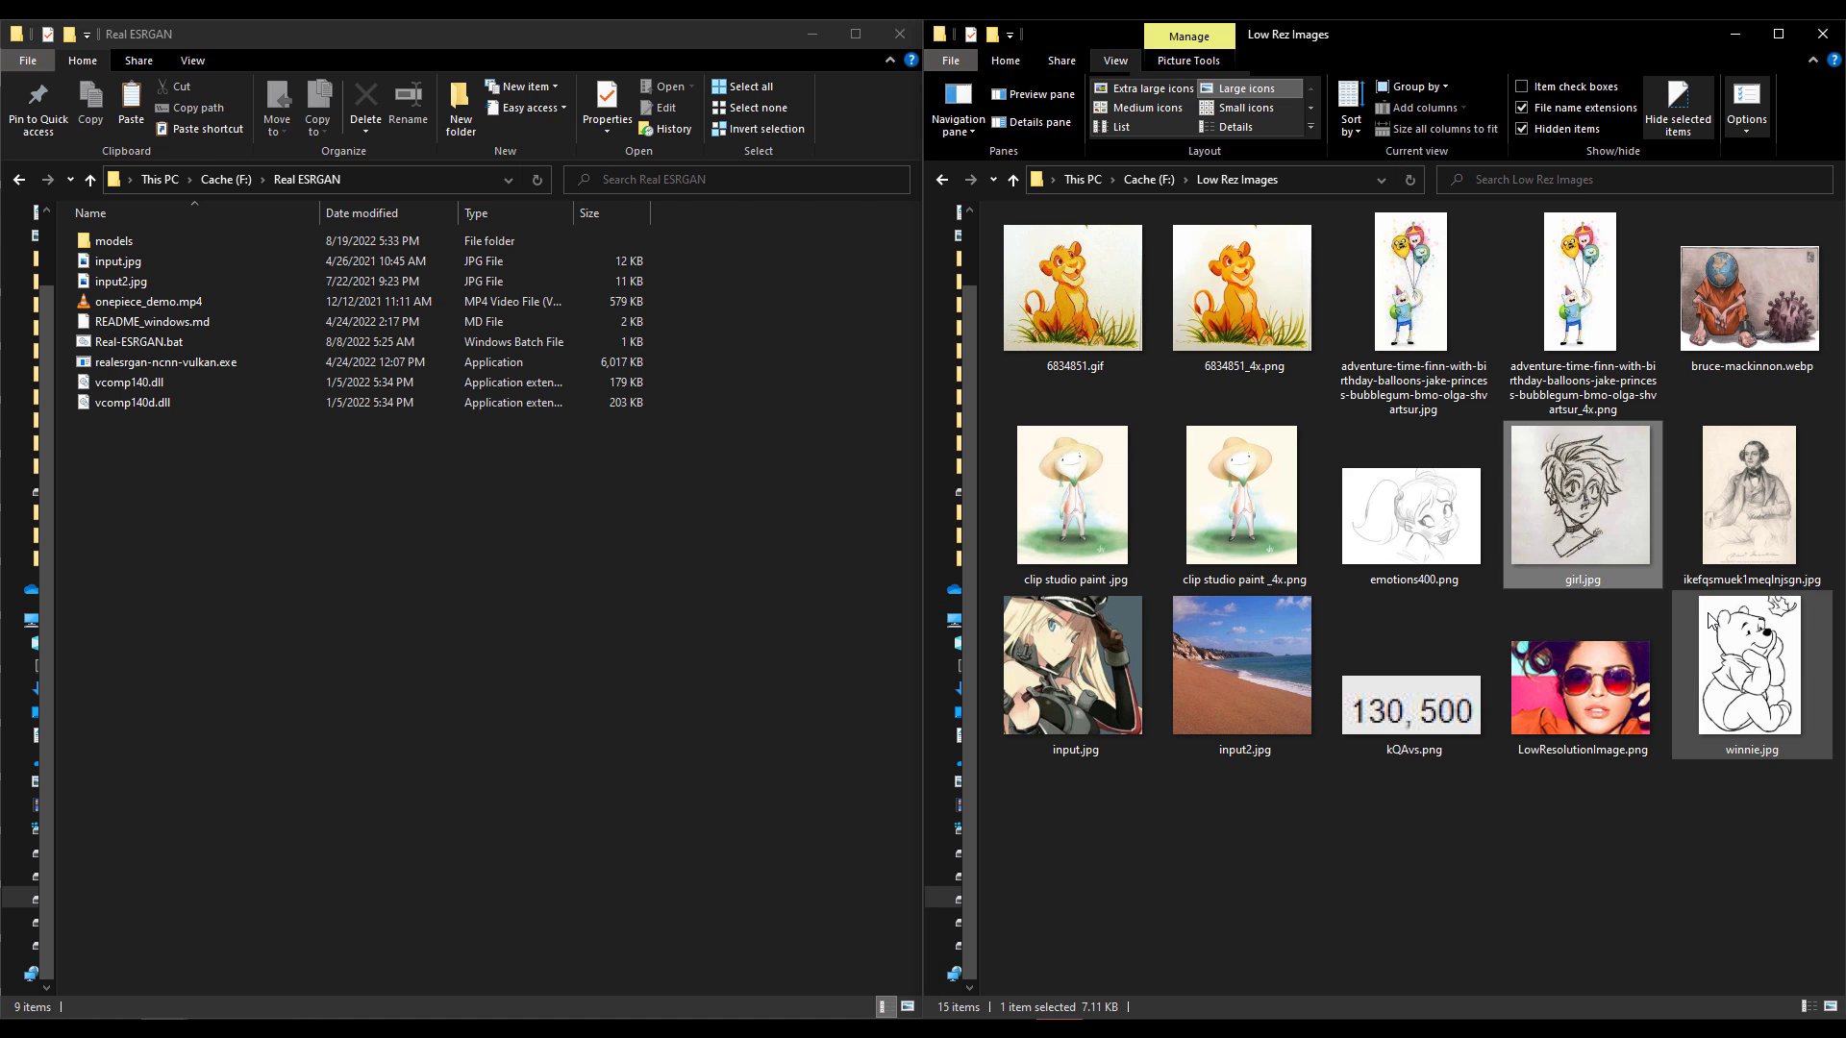
# Step: Upscale girl.jpg with Real-ESRGAN, compare girl_4x.png side by side with the original, then close both
pyautogui.moveTo(1595, 516); pyautogui.dragTo(177, 362)
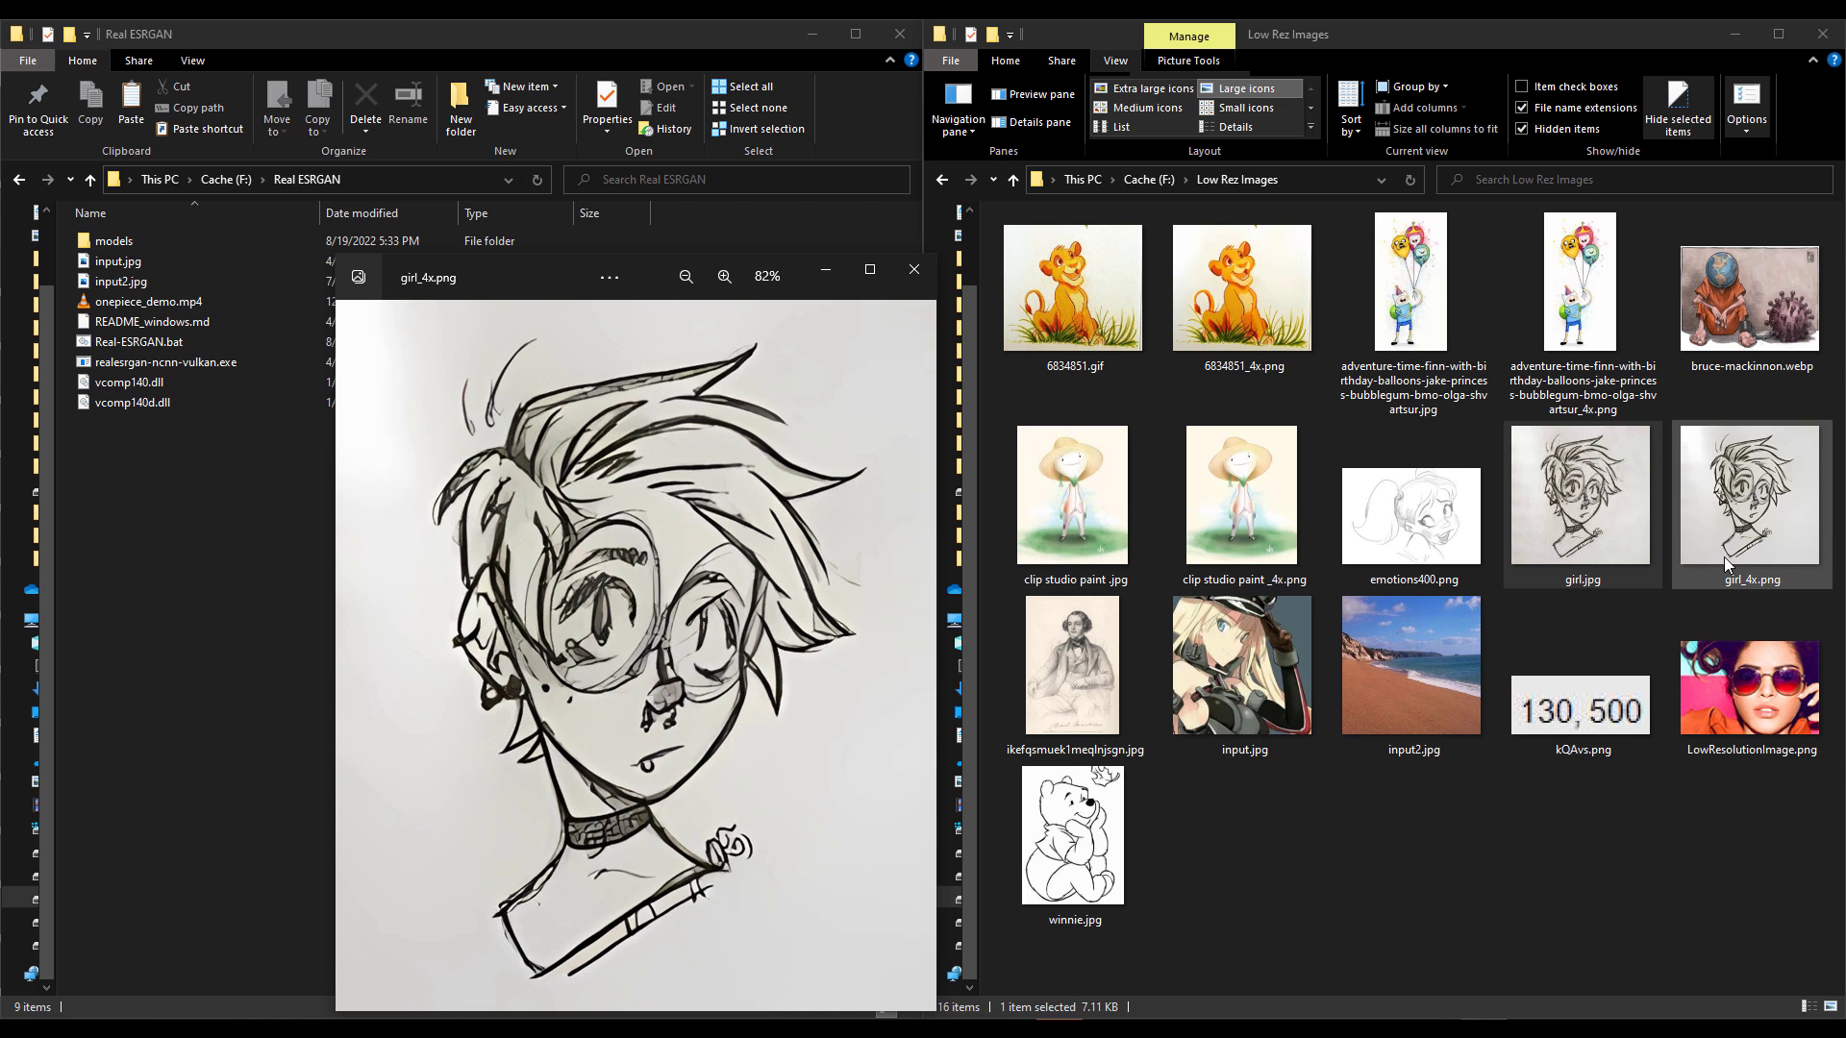
pyautogui.doubleClick(1641, 555)
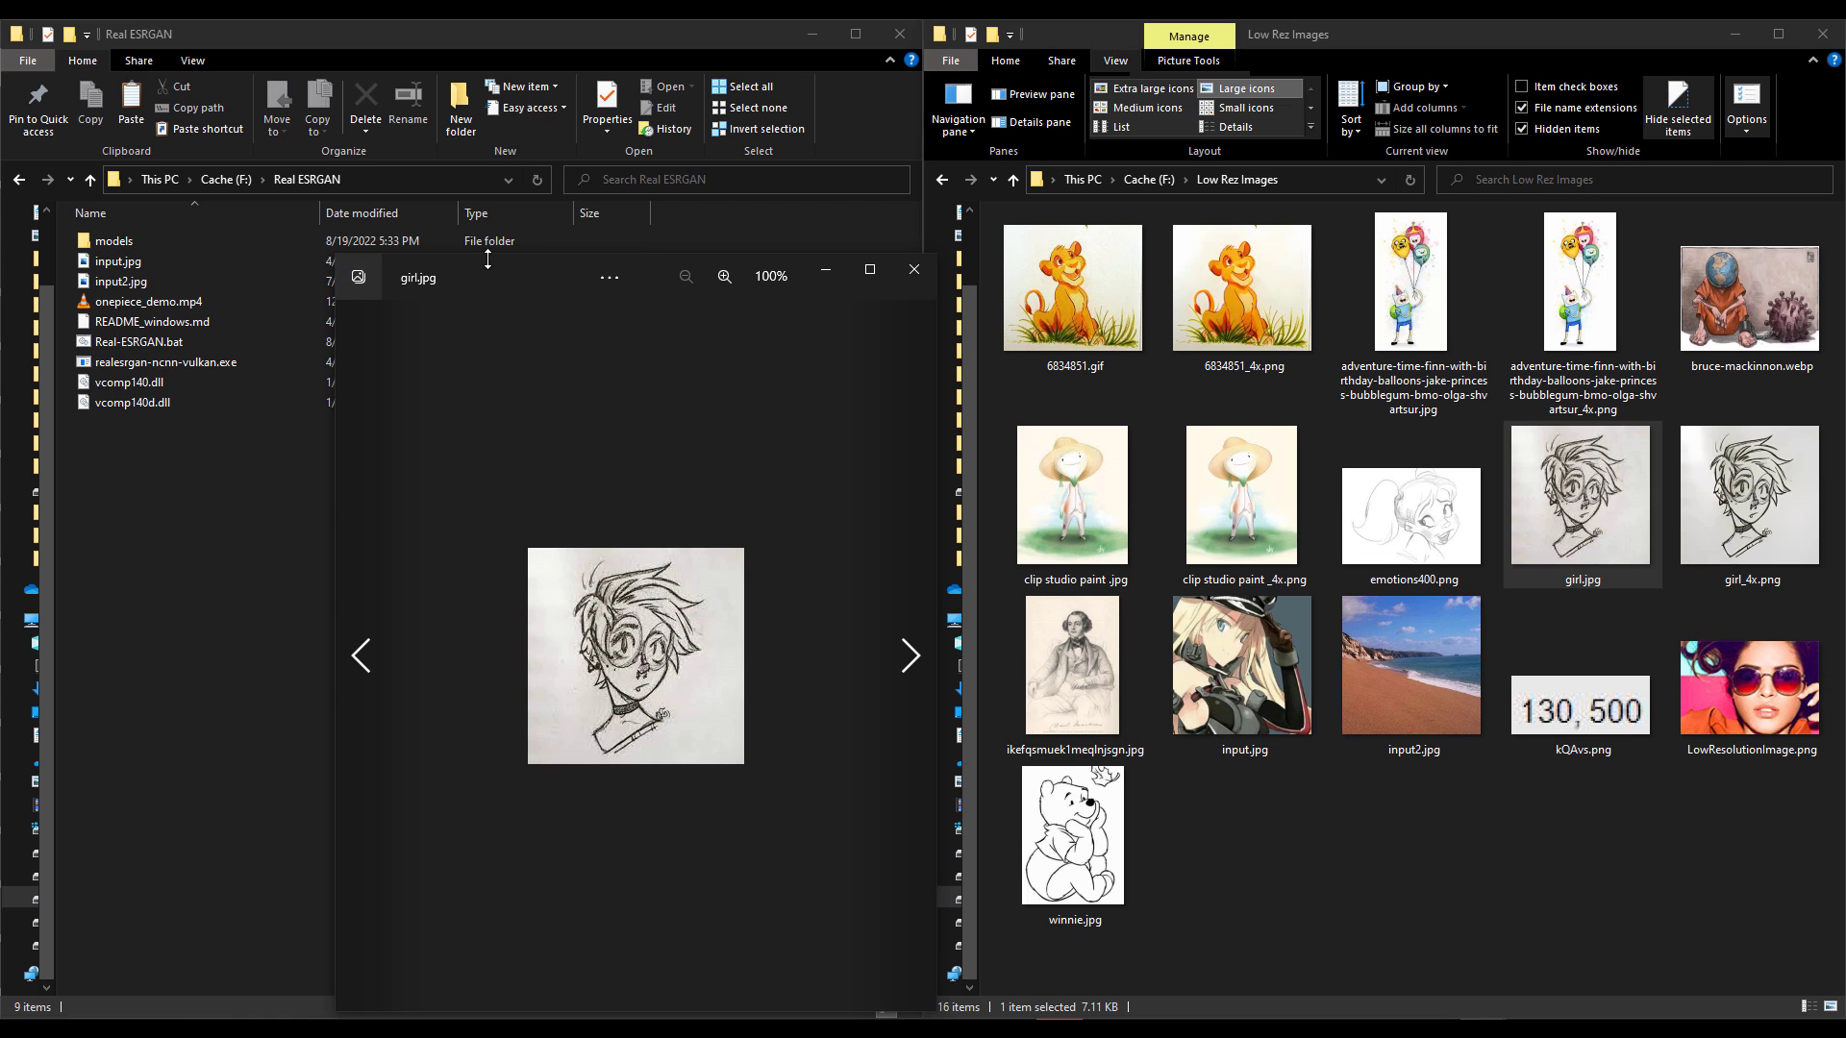
pyautogui.moveTo(508, 275); pyautogui.dragTo(1079, 265)
pyautogui.scroll(3, 1067, 404)
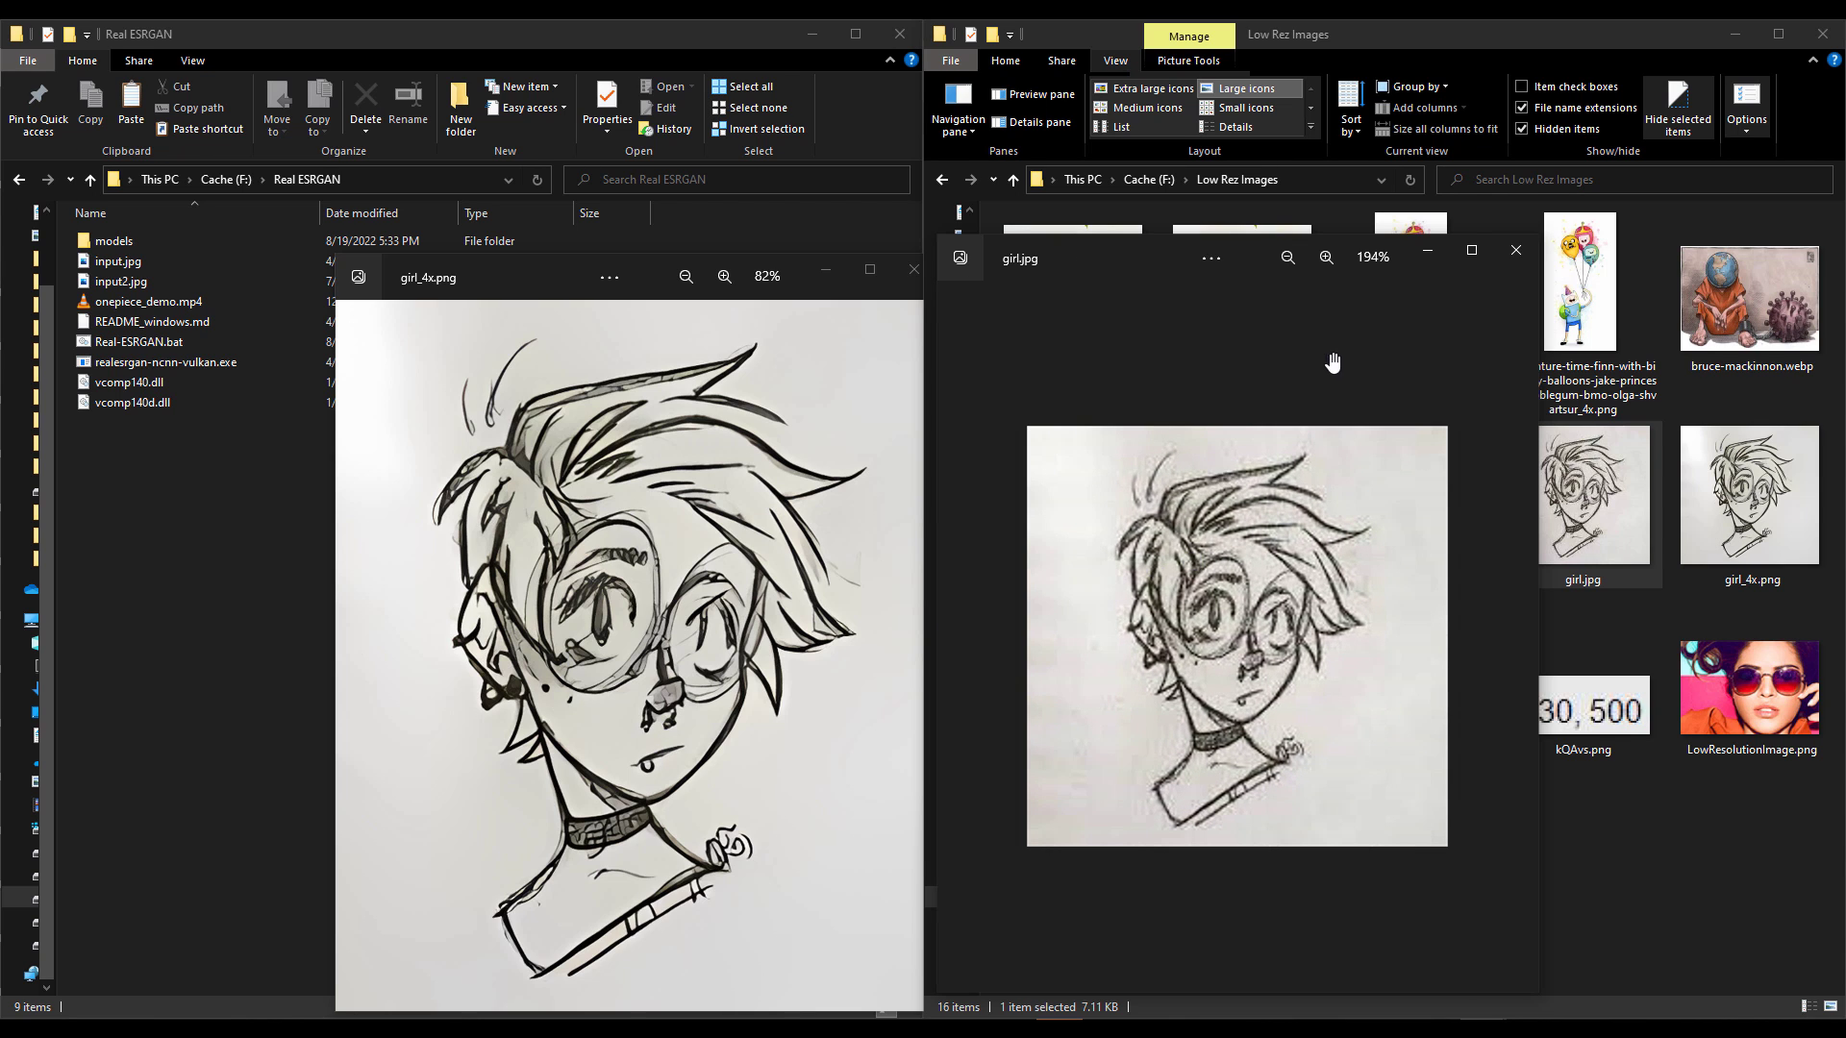
pyautogui.click(1516, 251)
pyautogui.click(915, 272)
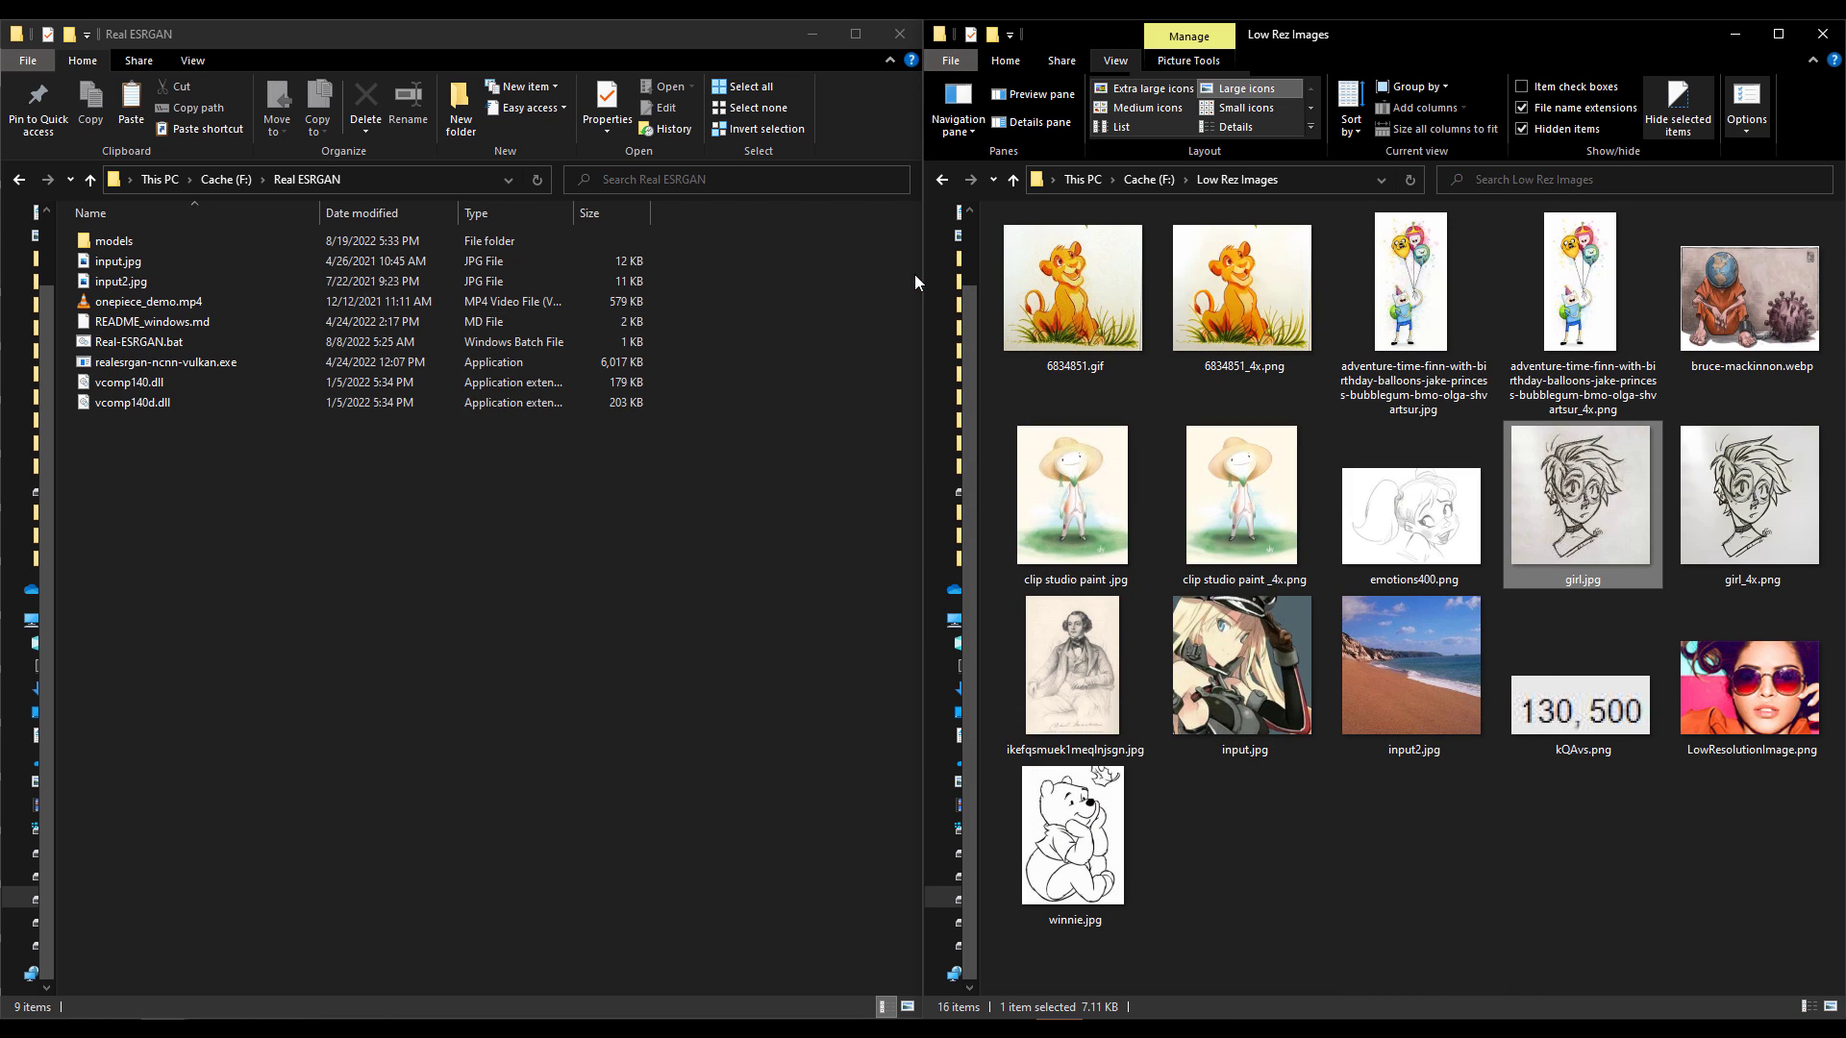
pyautogui.click(1511, 914)
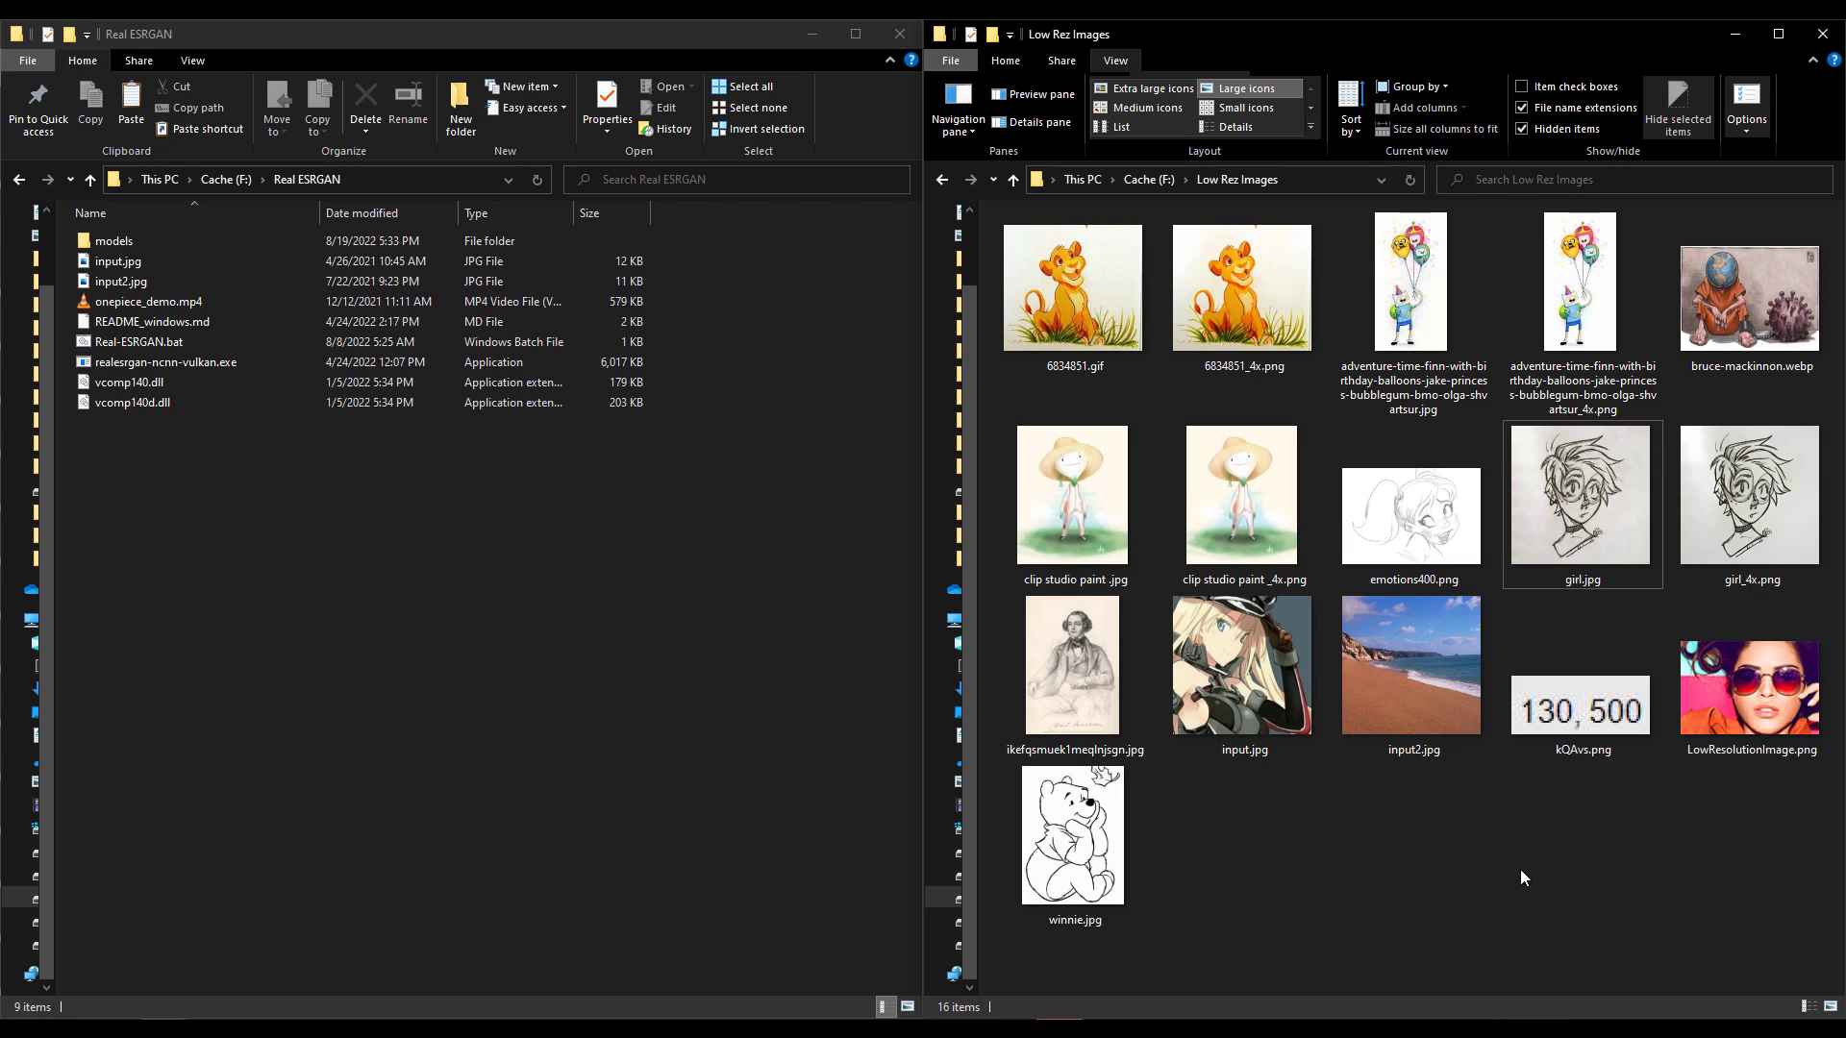
# Step: Upscale LowResolutionImage.png with Real-ESRGAN.bat, inspect LowResolutionImage_4x.png at 100%, then close it
pyautogui.click(1757, 690)
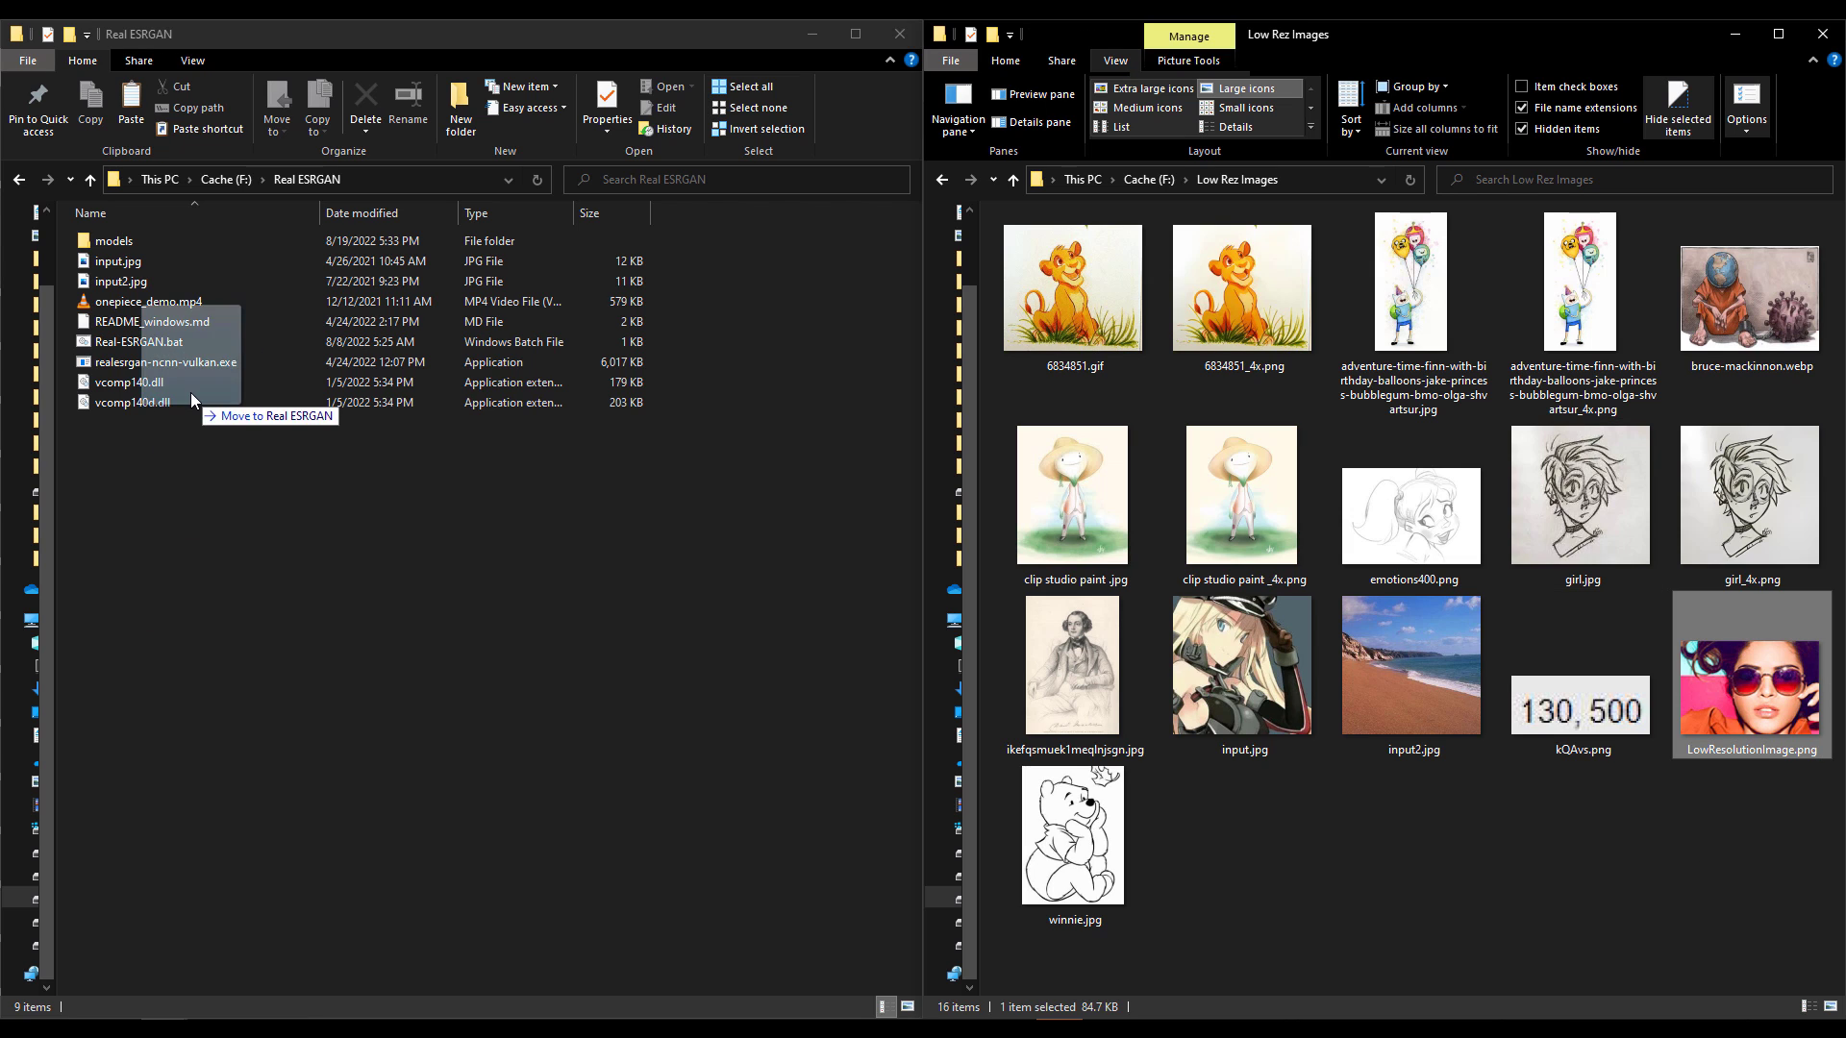
pyautogui.click(545, 613)
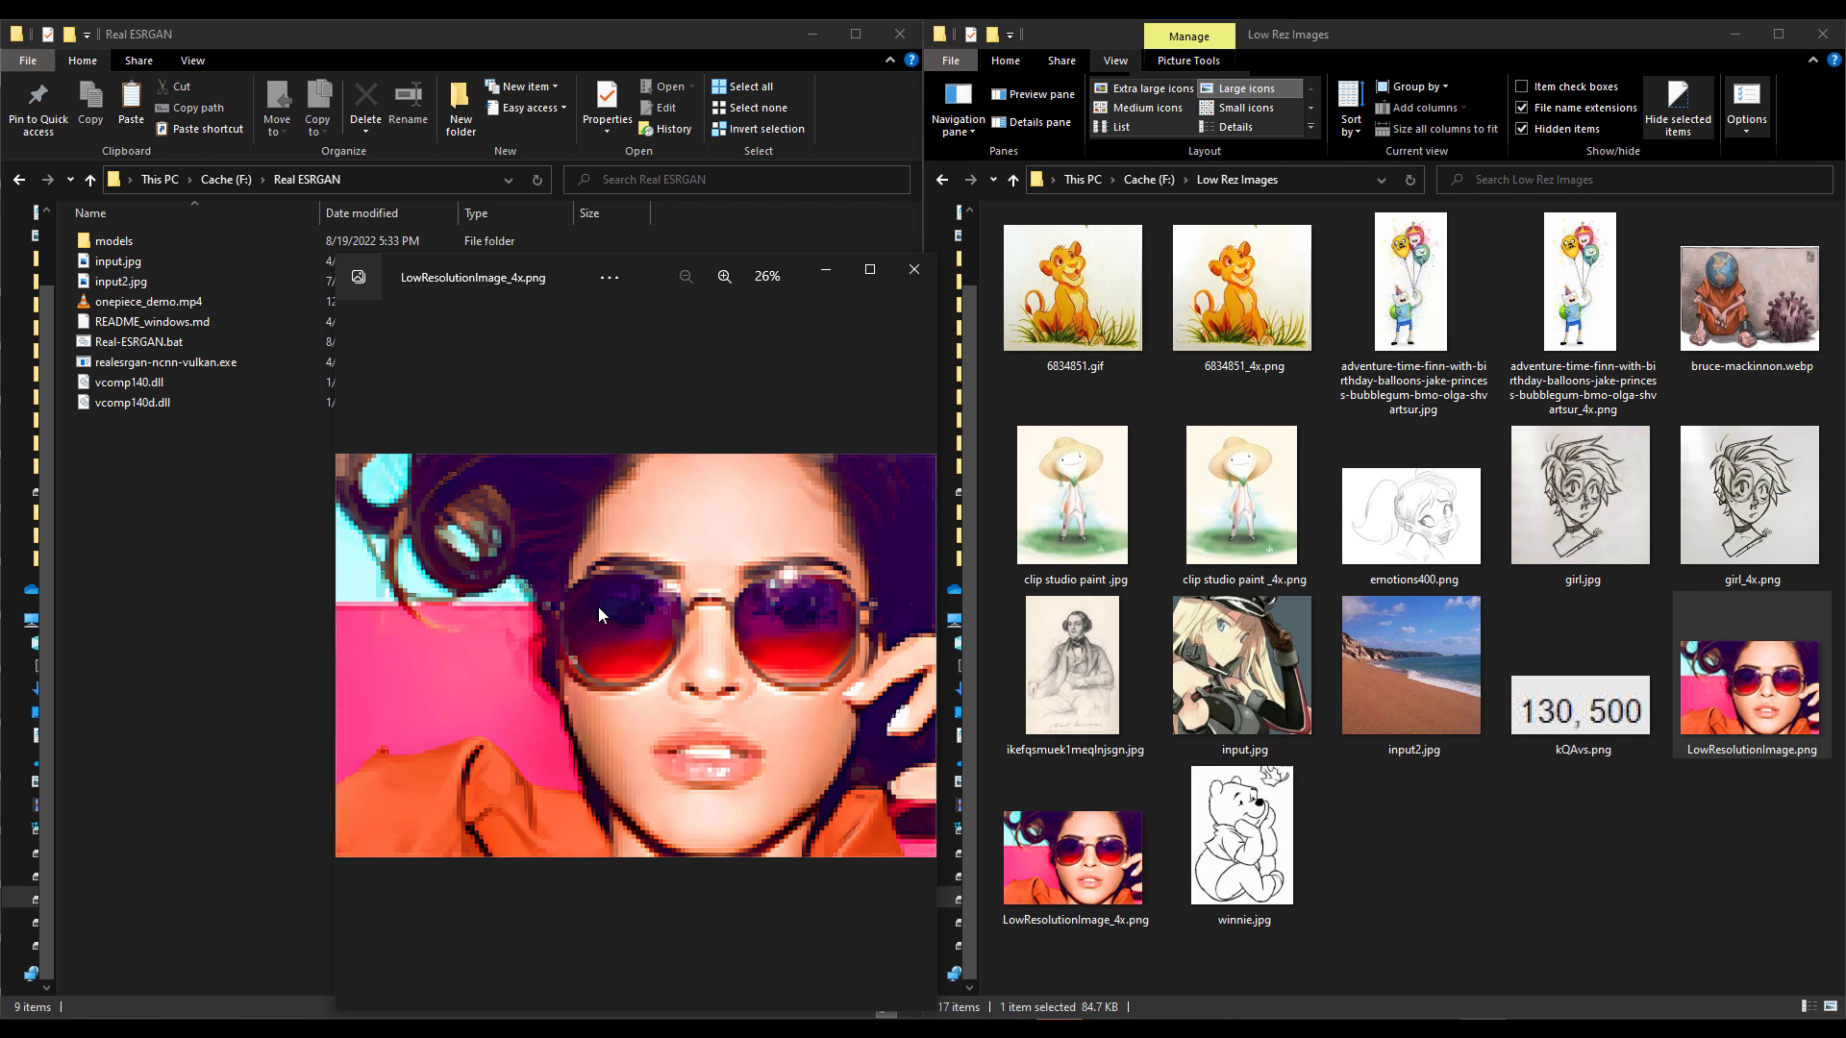
pyautogui.scroll(5, 642, 627)
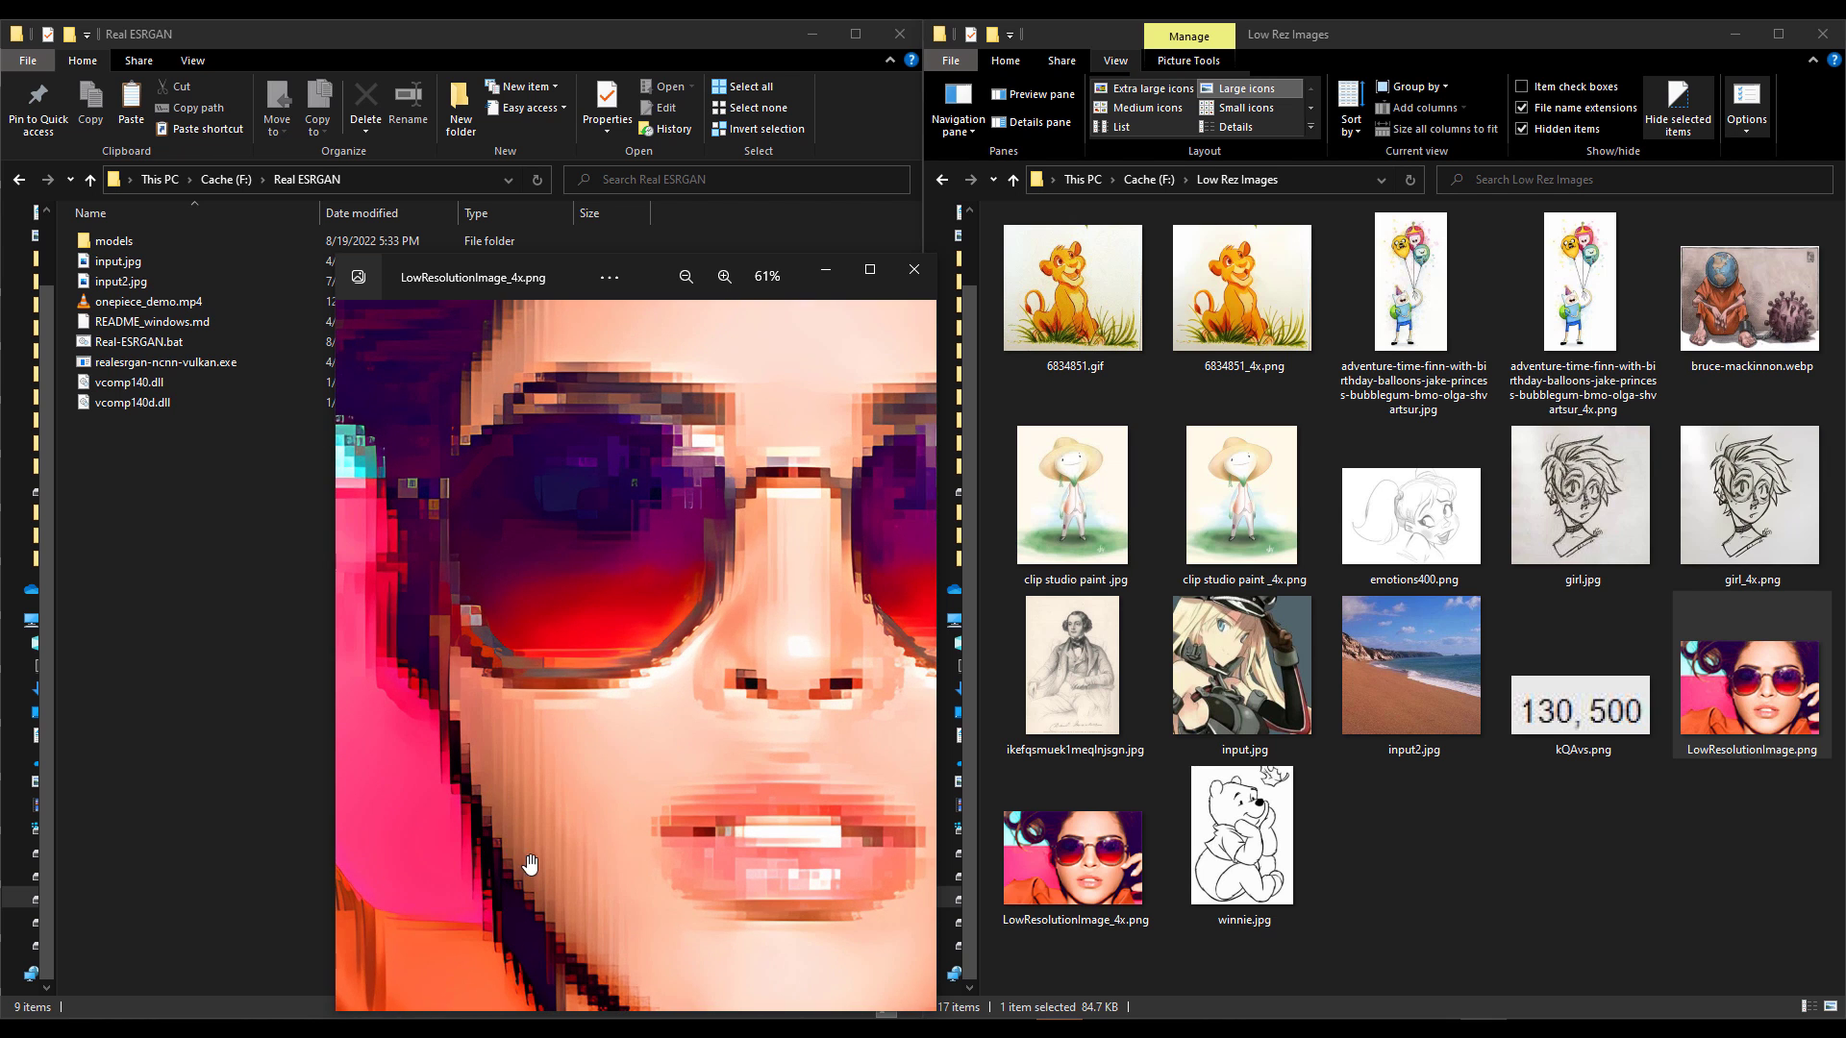
pyautogui.scroll(-5, 660, 732)
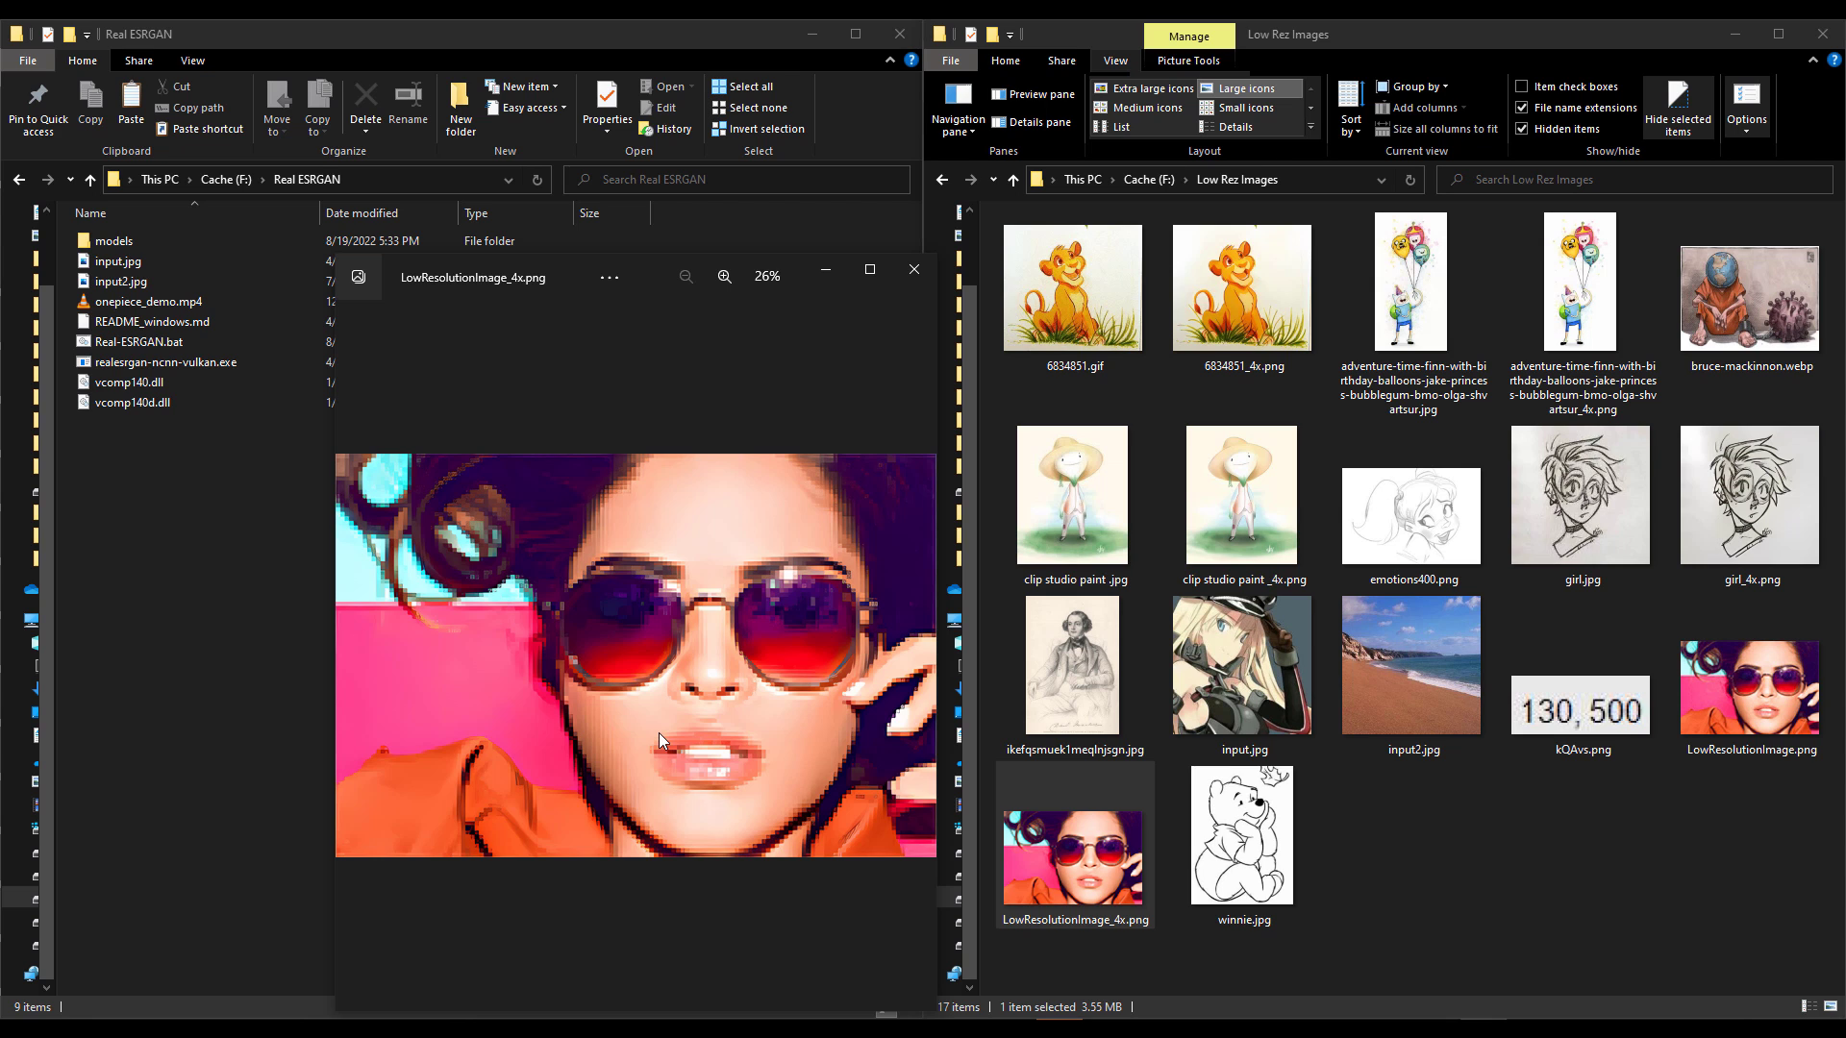
pyautogui.doubleClick(659, 732)
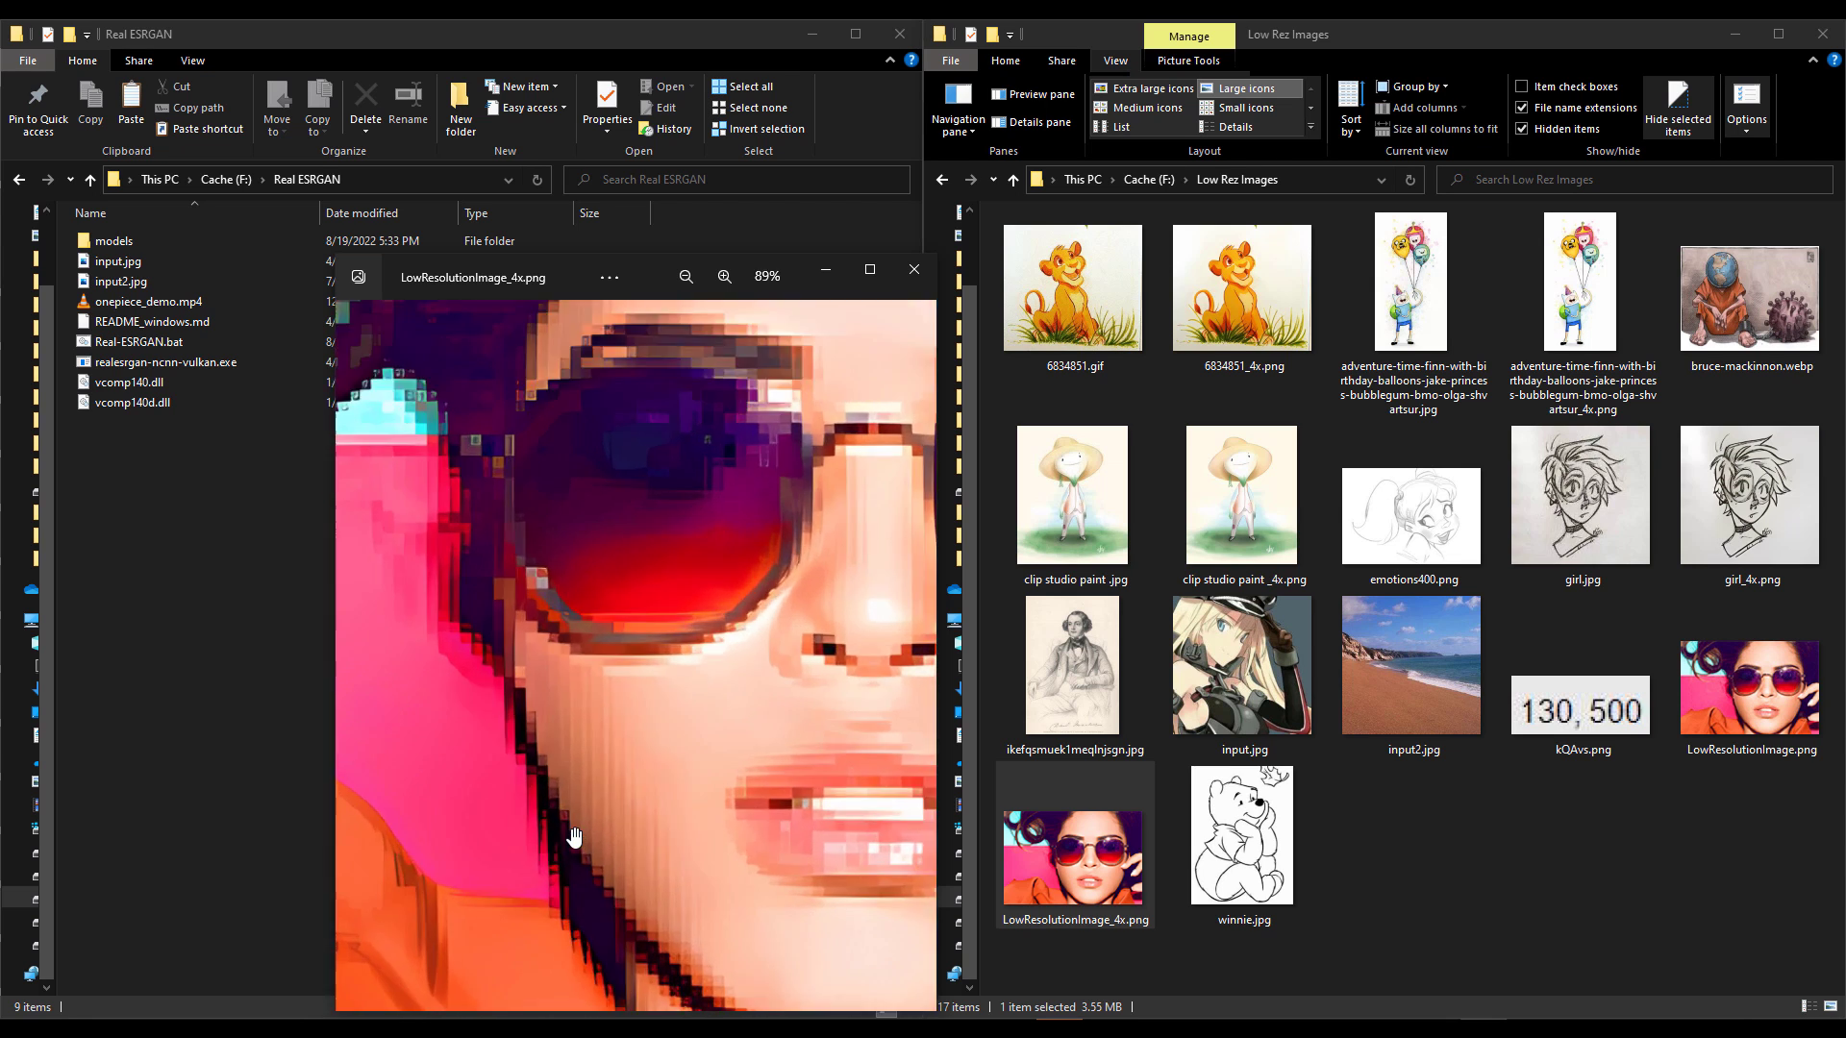
pyautogui.doubleClick(602, 668)
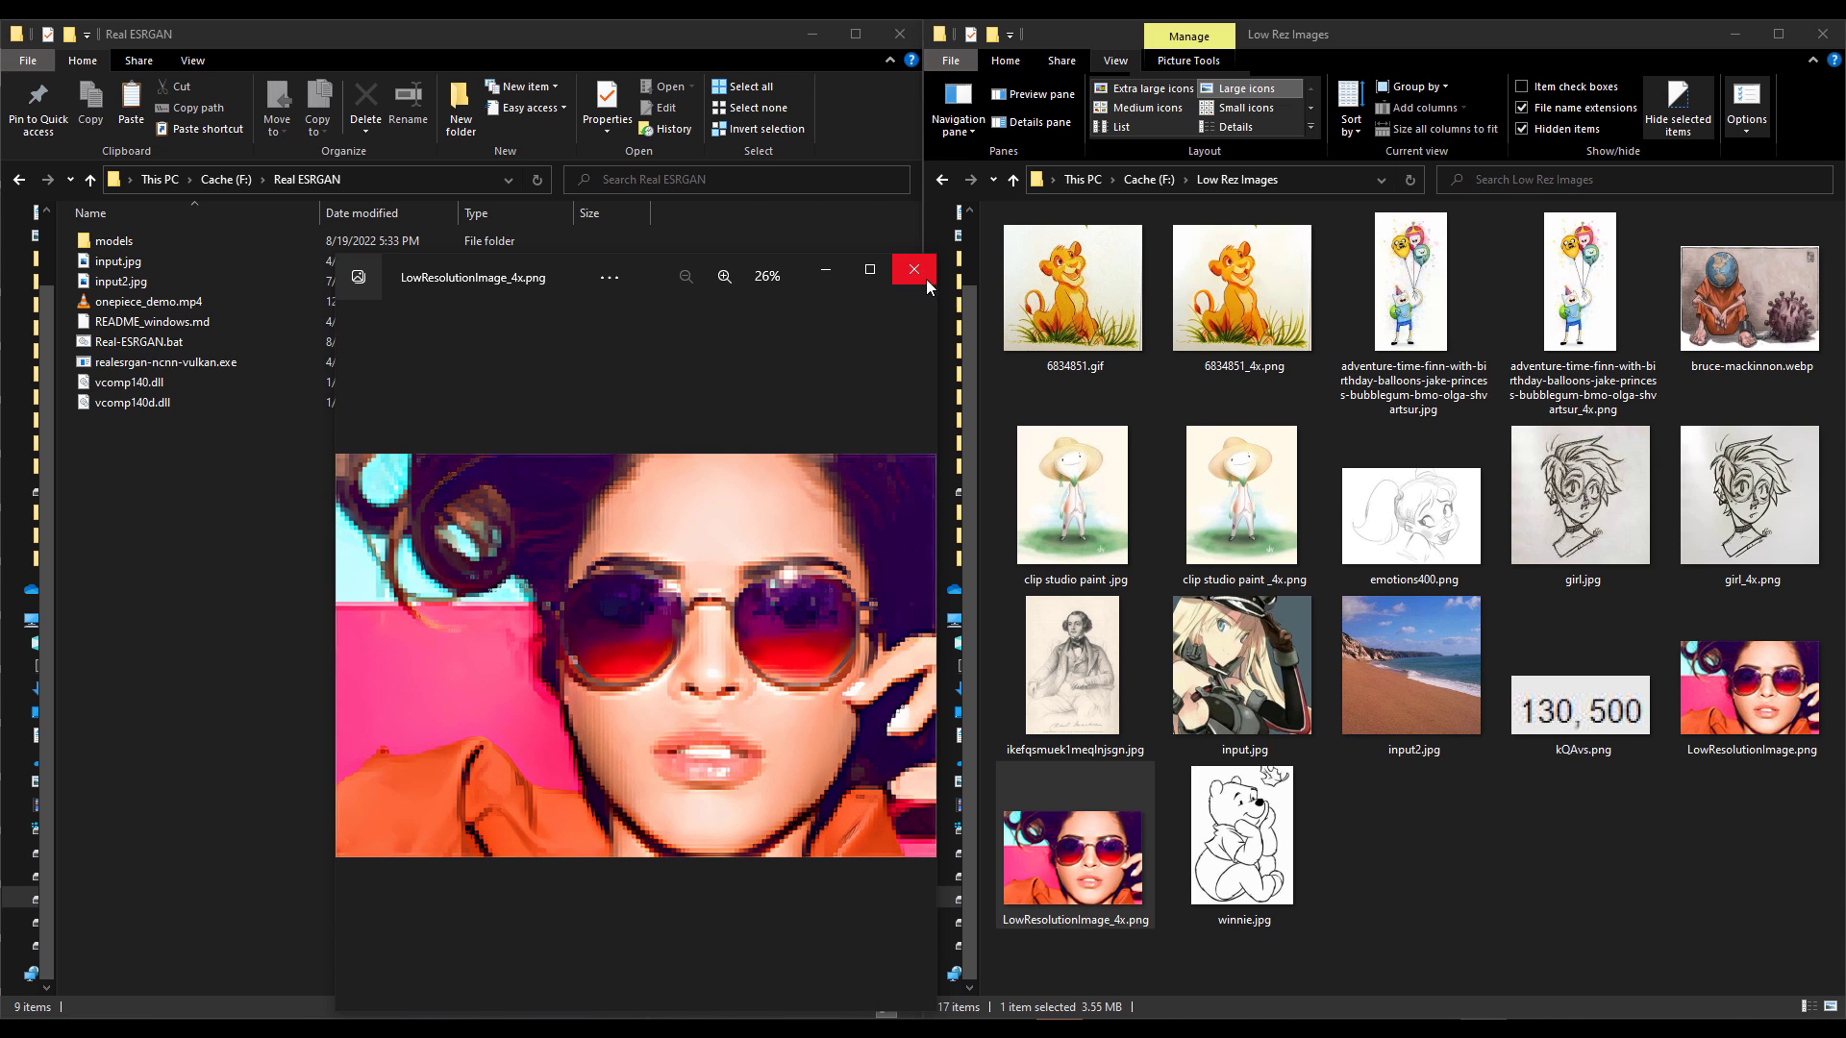
pyautogui.click(925, 277)
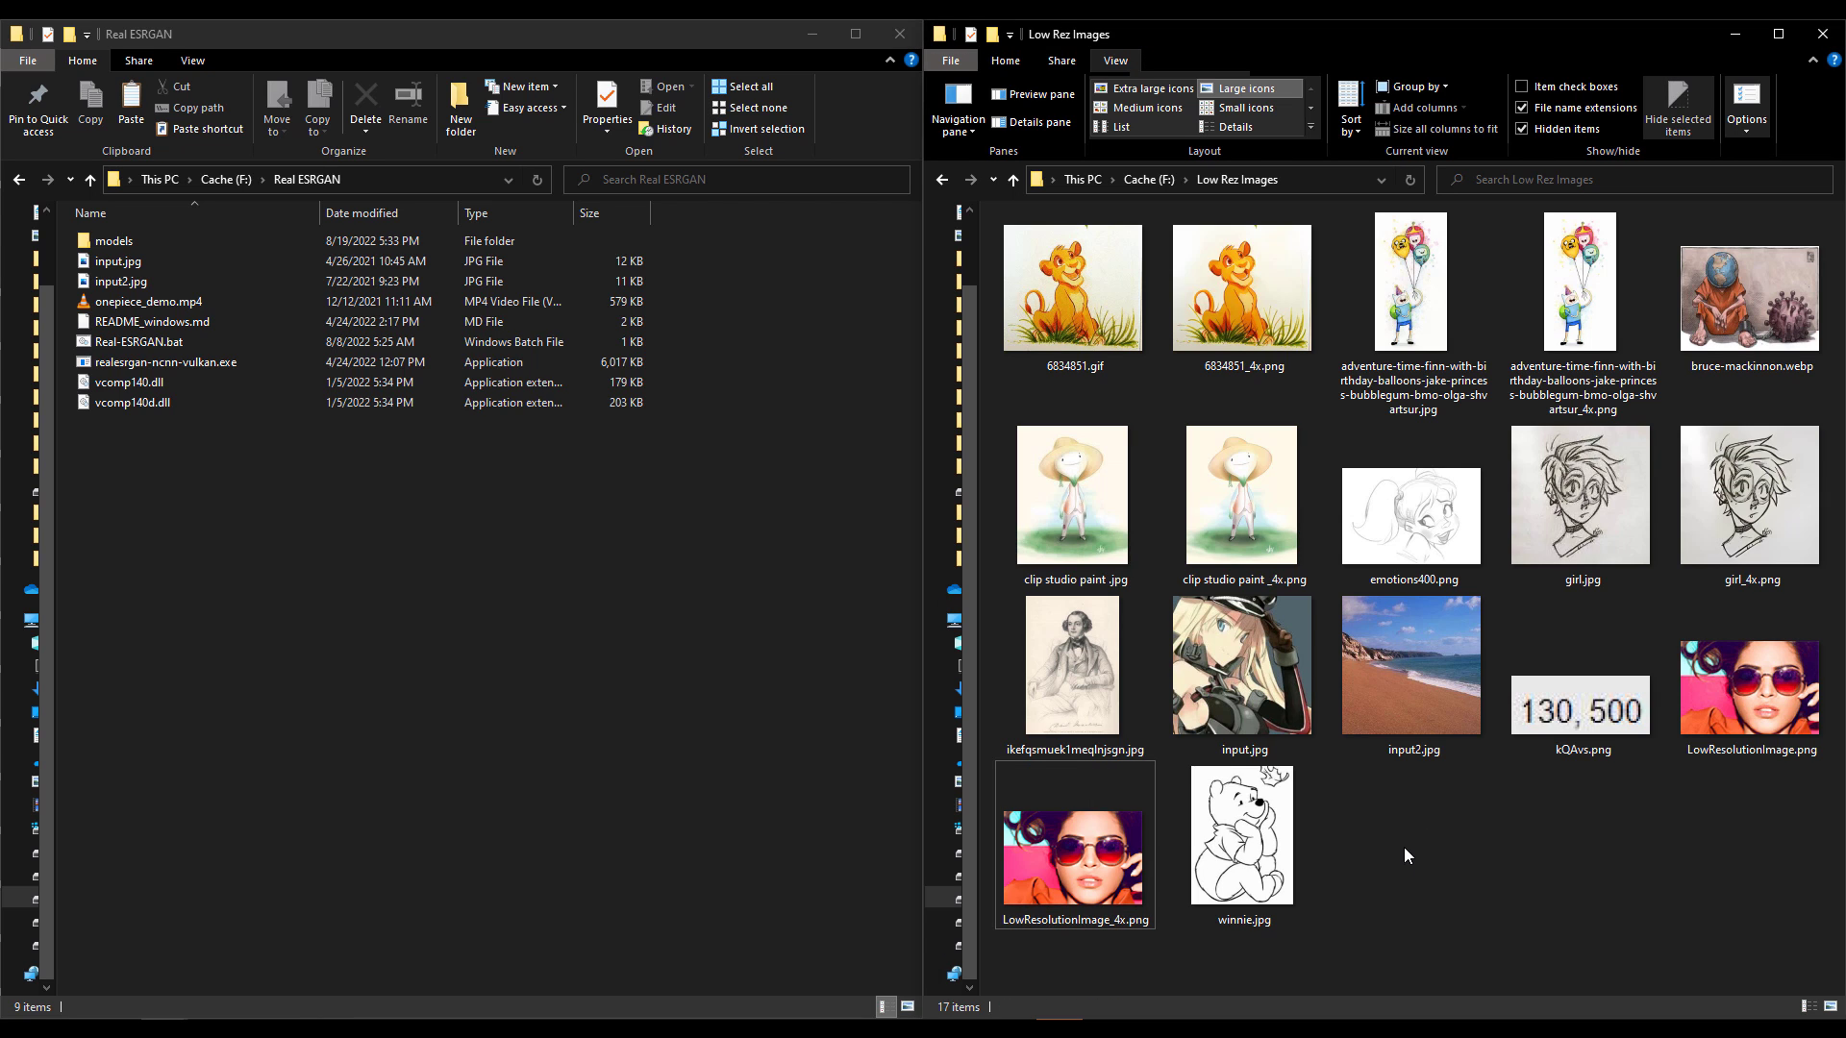
# Step: Upscale input.jpg with Real-ESRGAN.bat, then preview the input2.jpg beach photo
pyautogui.moveTo(1278, 701); pyautogui.dragTo(233, 336)
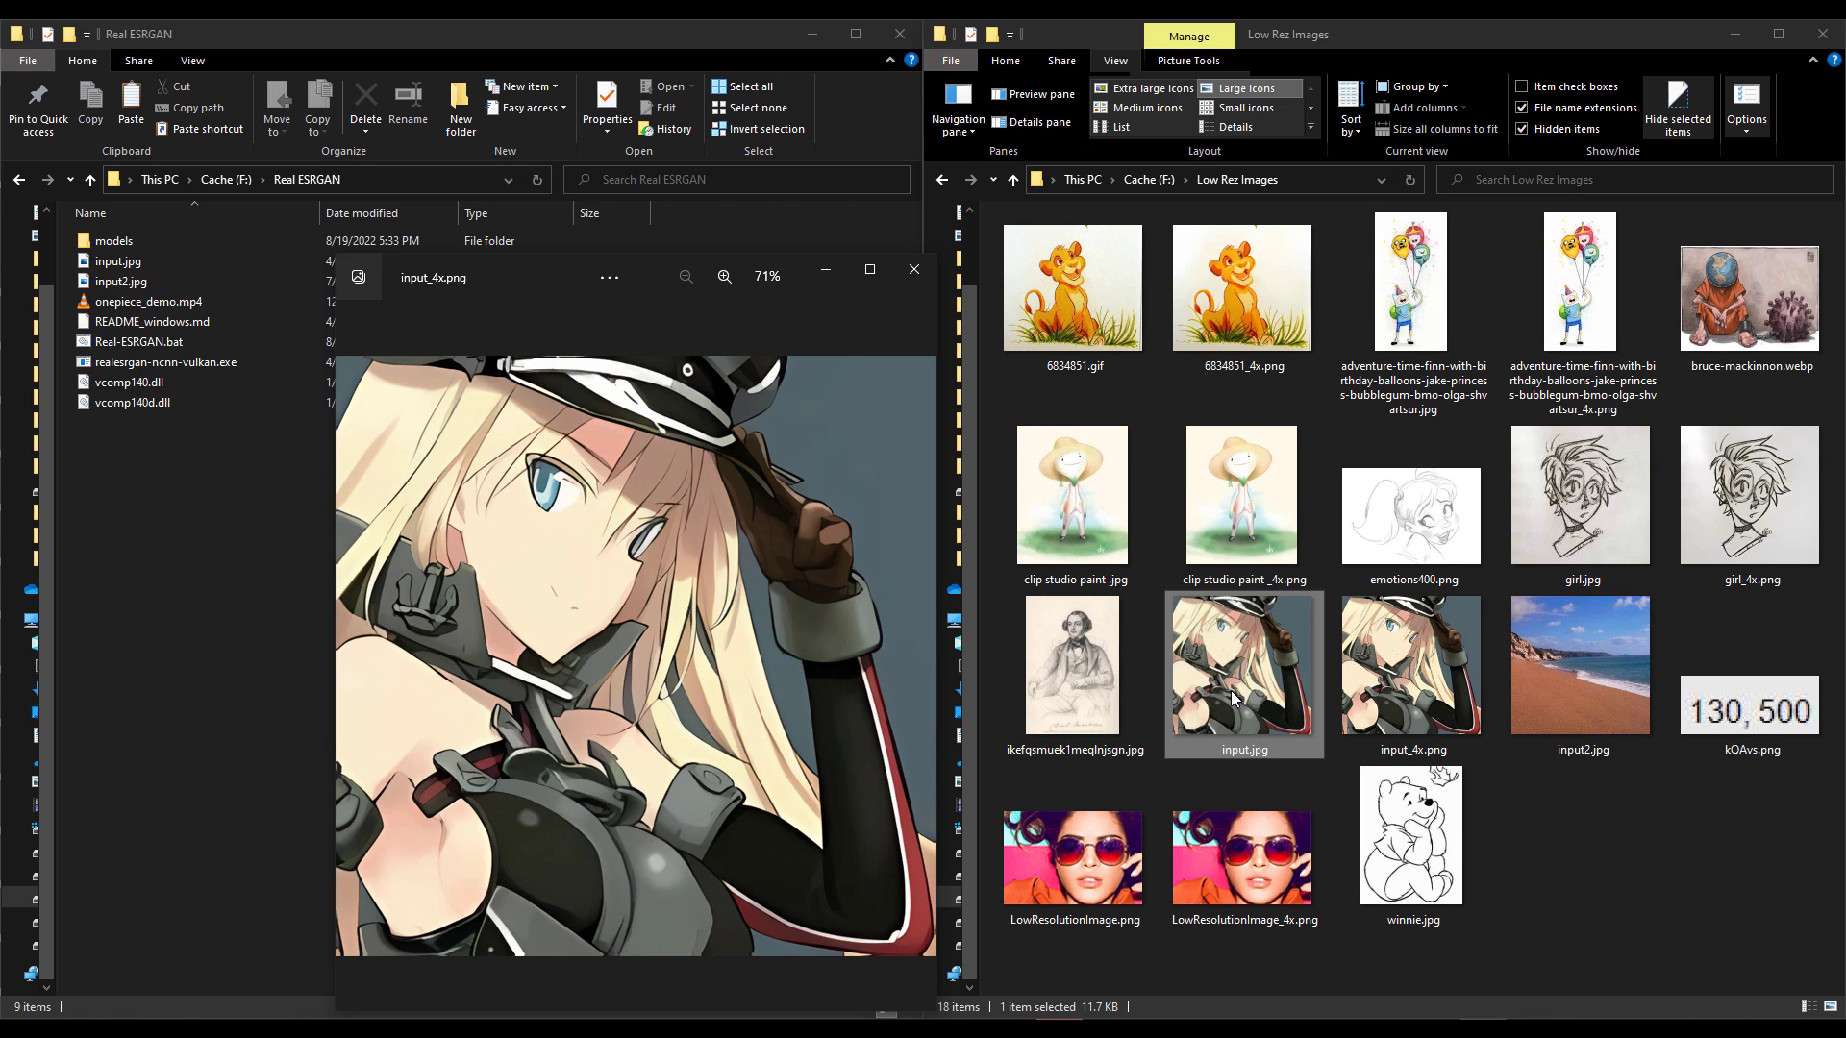
pyautogui.click(1636, 742)
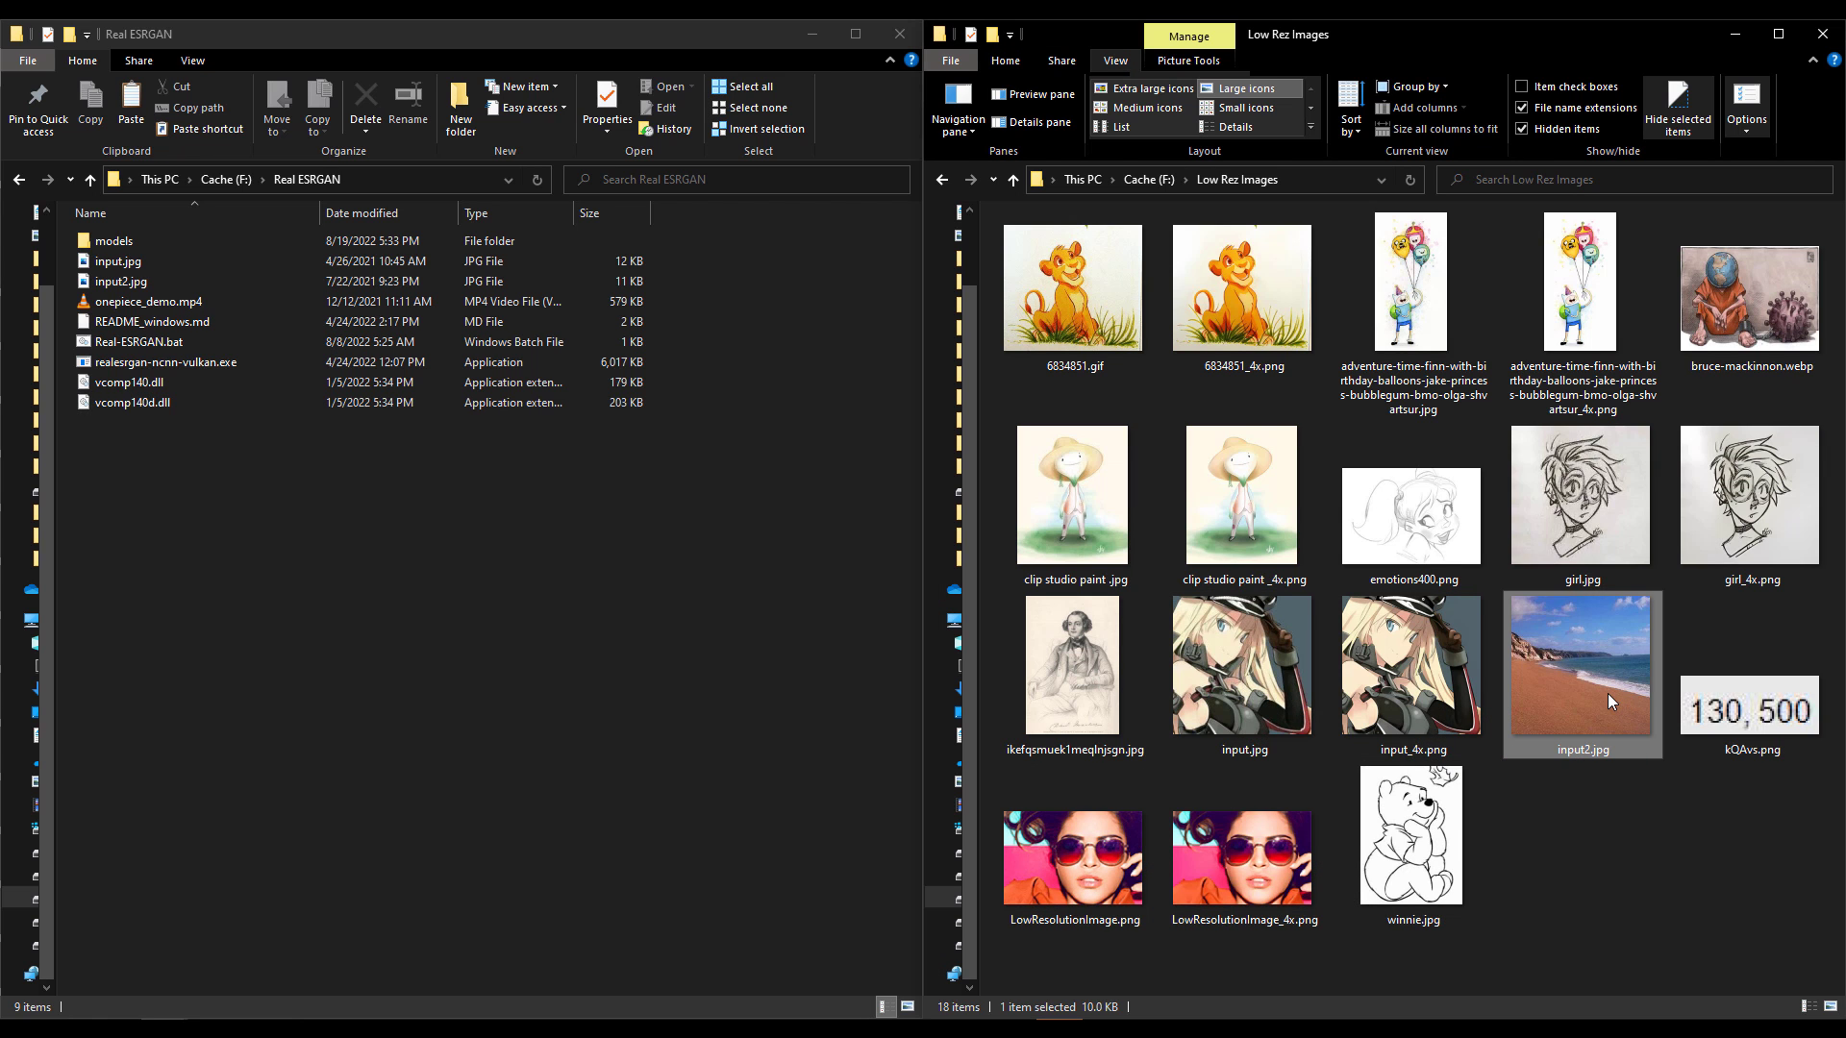
pyautogui.doubleClick(1572, 678)
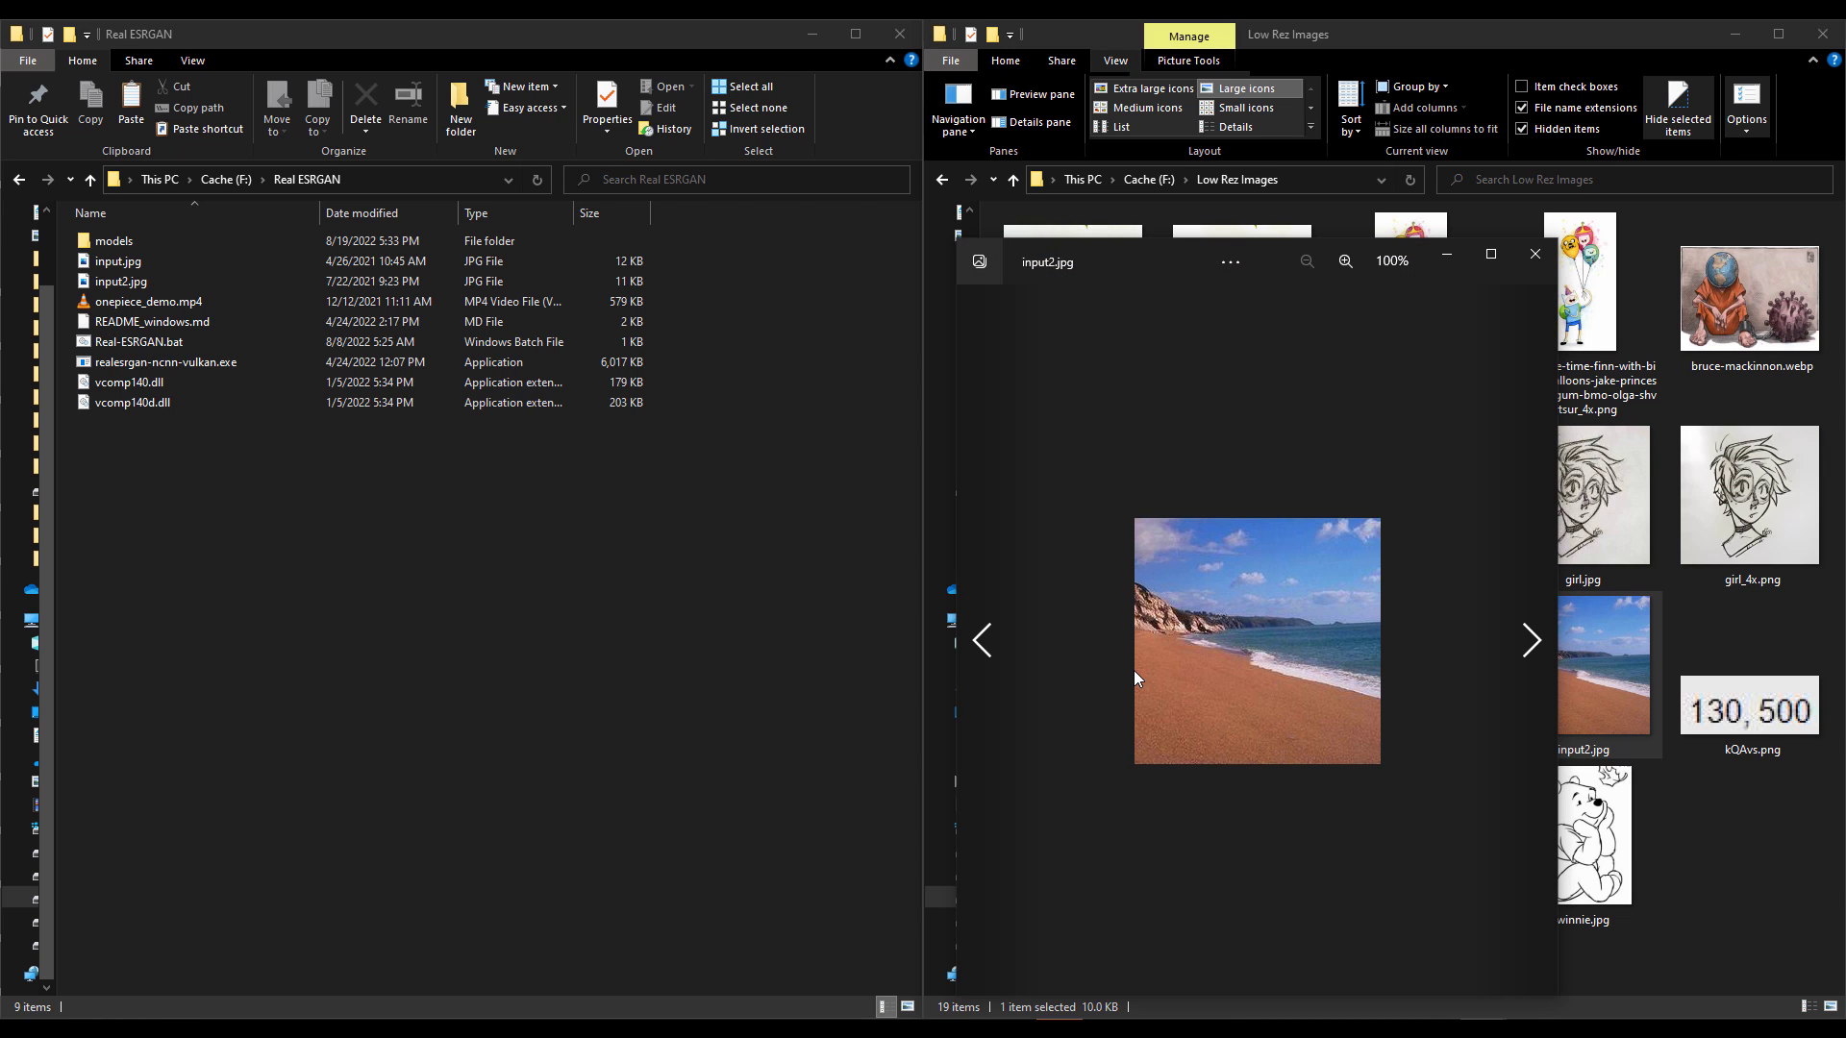
pyautogui.scroll(2, 1260, 670)
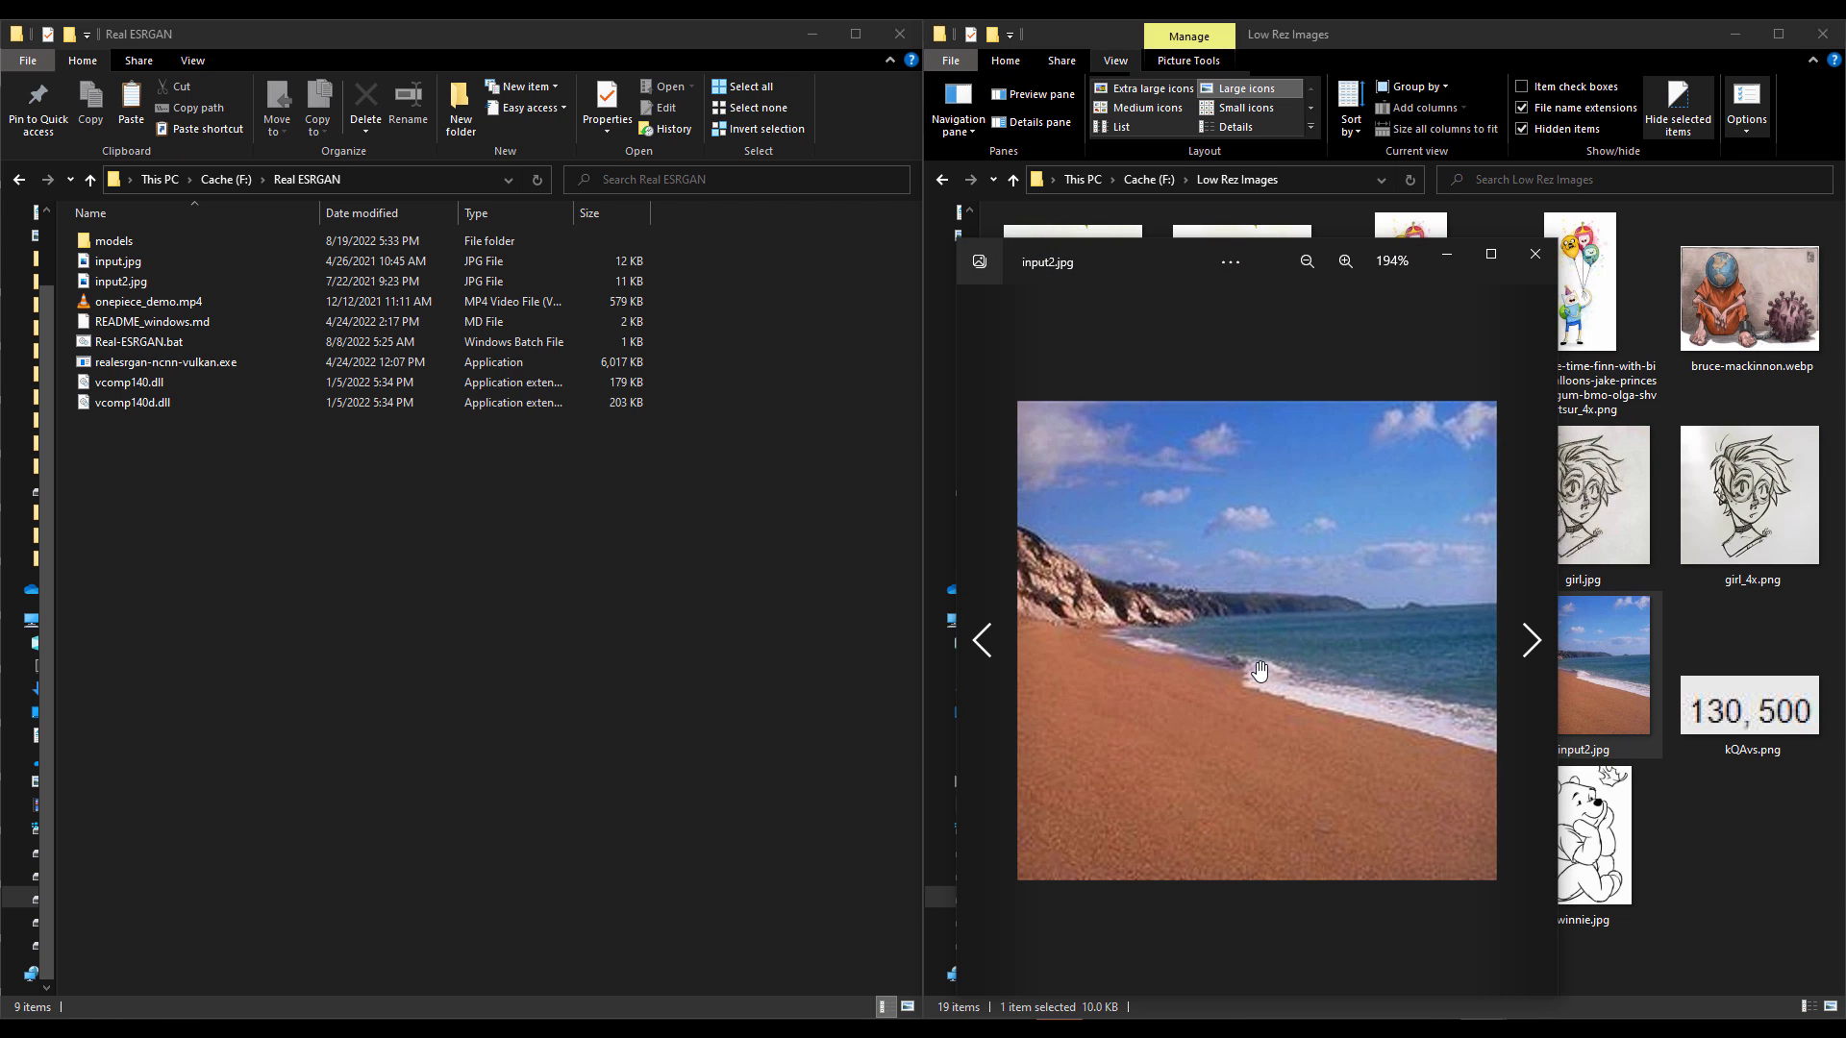
pyautogui.click(1531, 255)
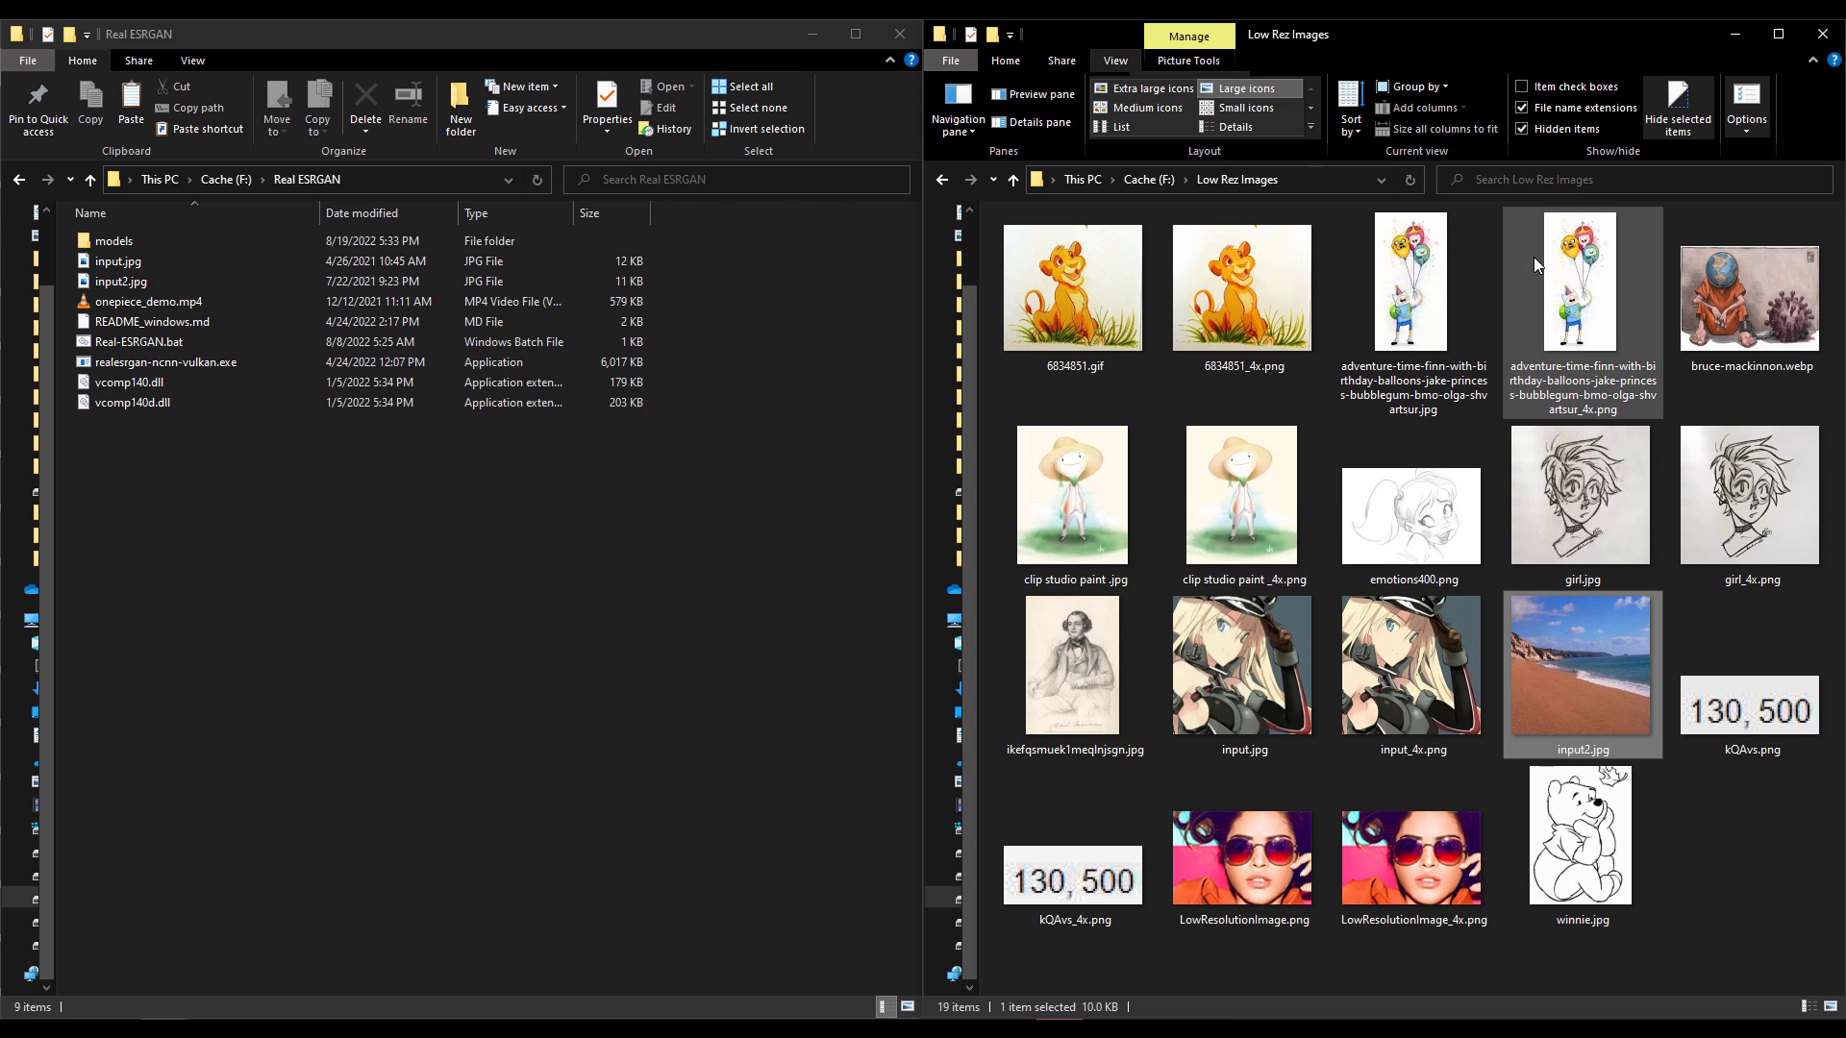
pyautogui.doubleClick(1566, 690)
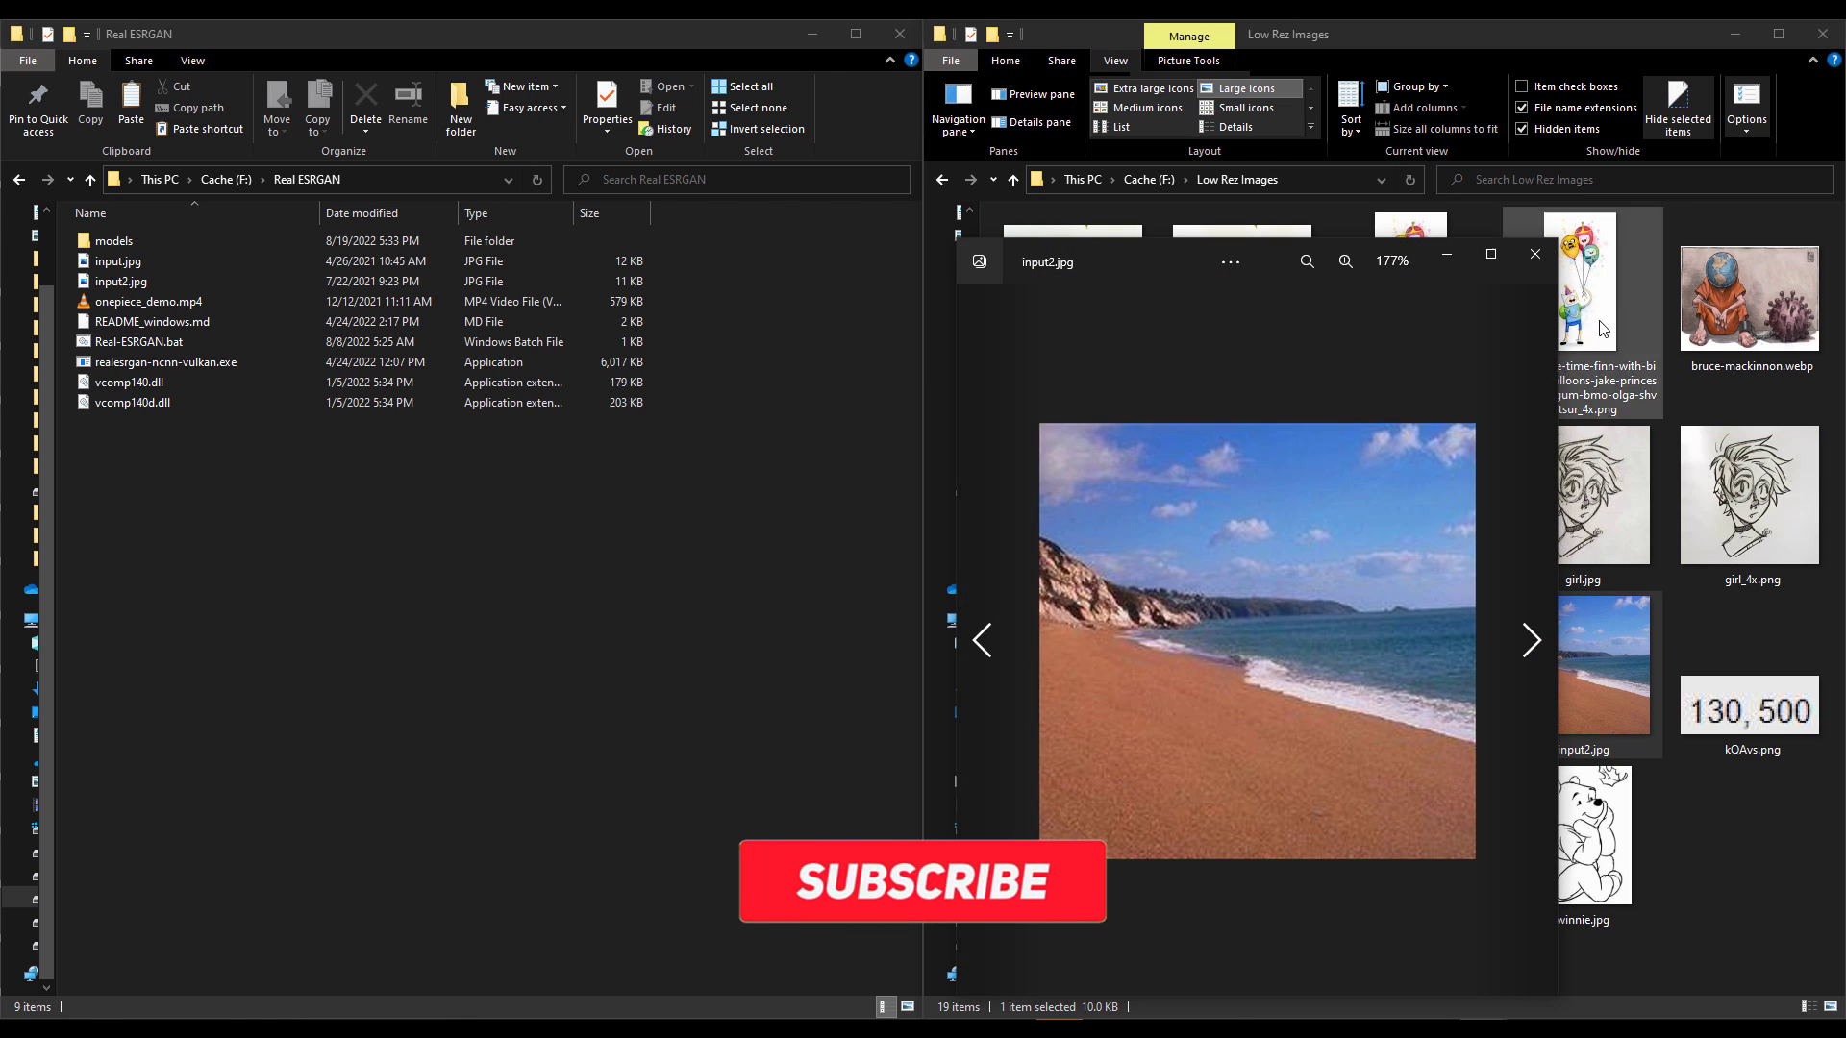
pyautogui.click(1535, 254)
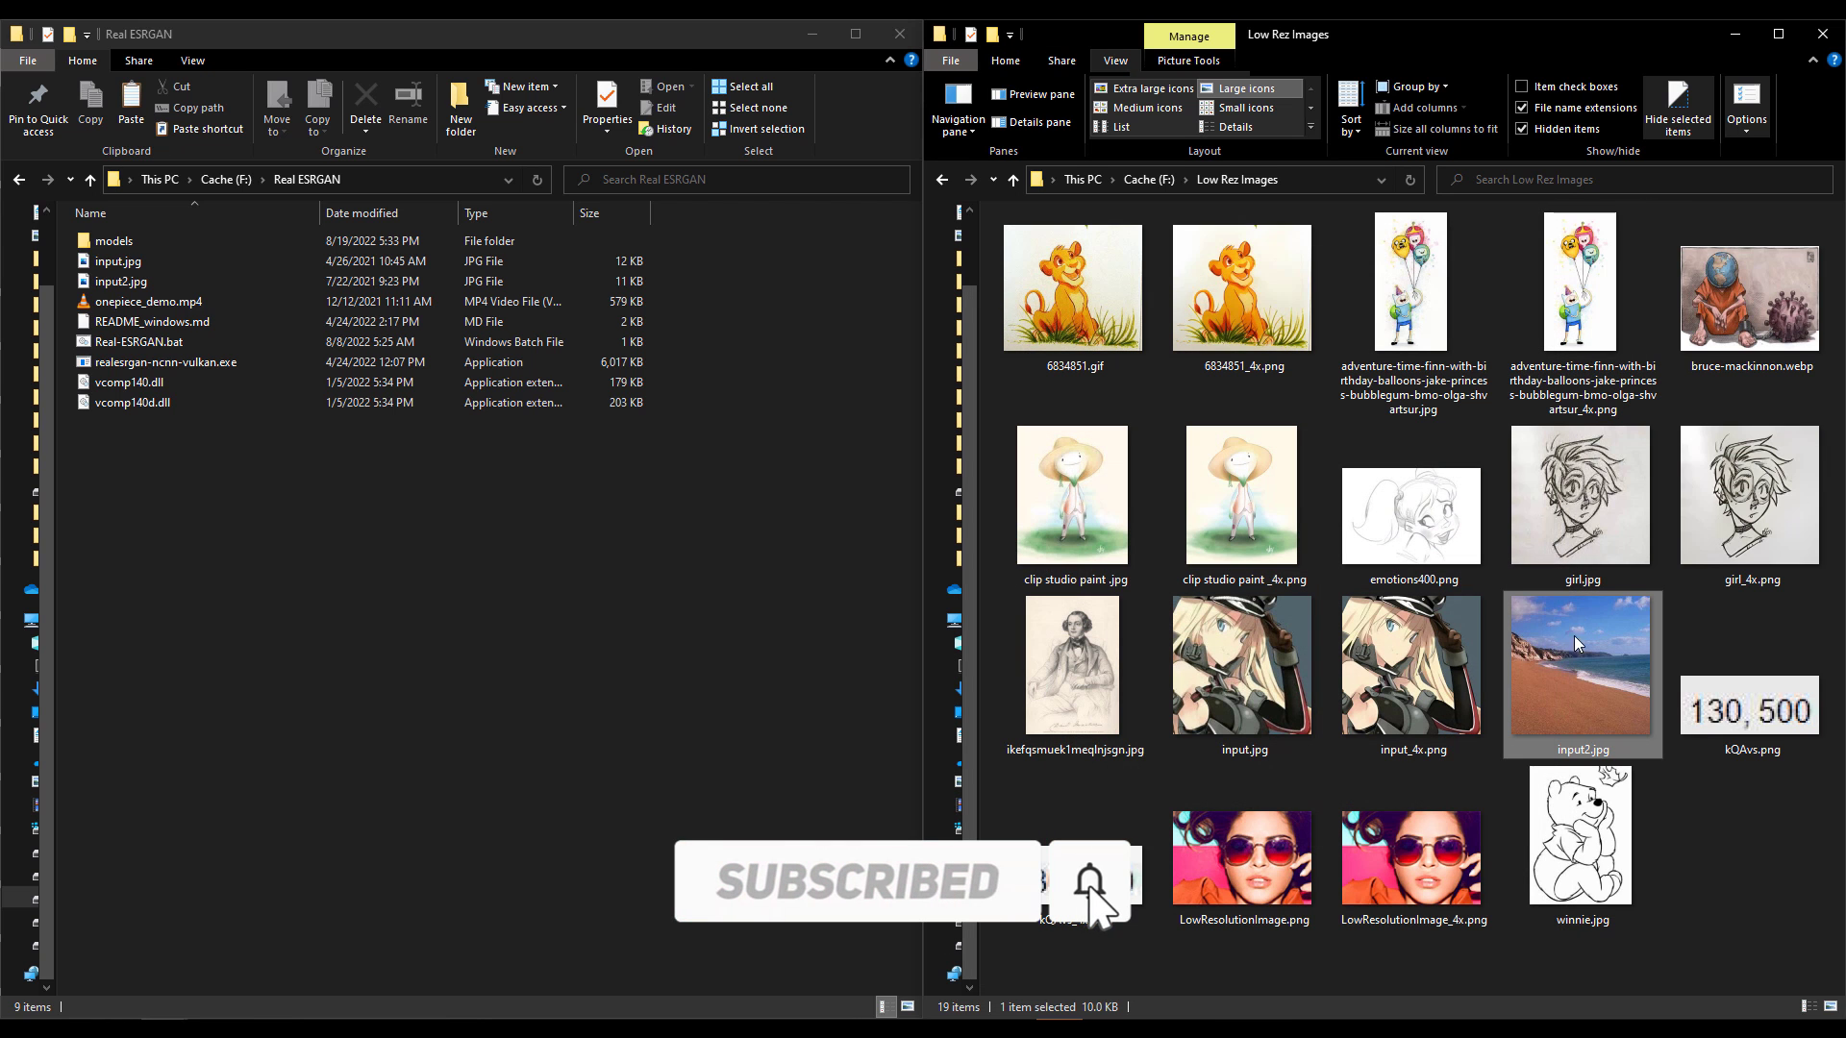
# Step: Upscale input2.jpg and place input2_4x.png and input2.jpg side by side for comparison
pyautogui.moveTo(1559, 661); pyautogui.dragTo(181, 343)
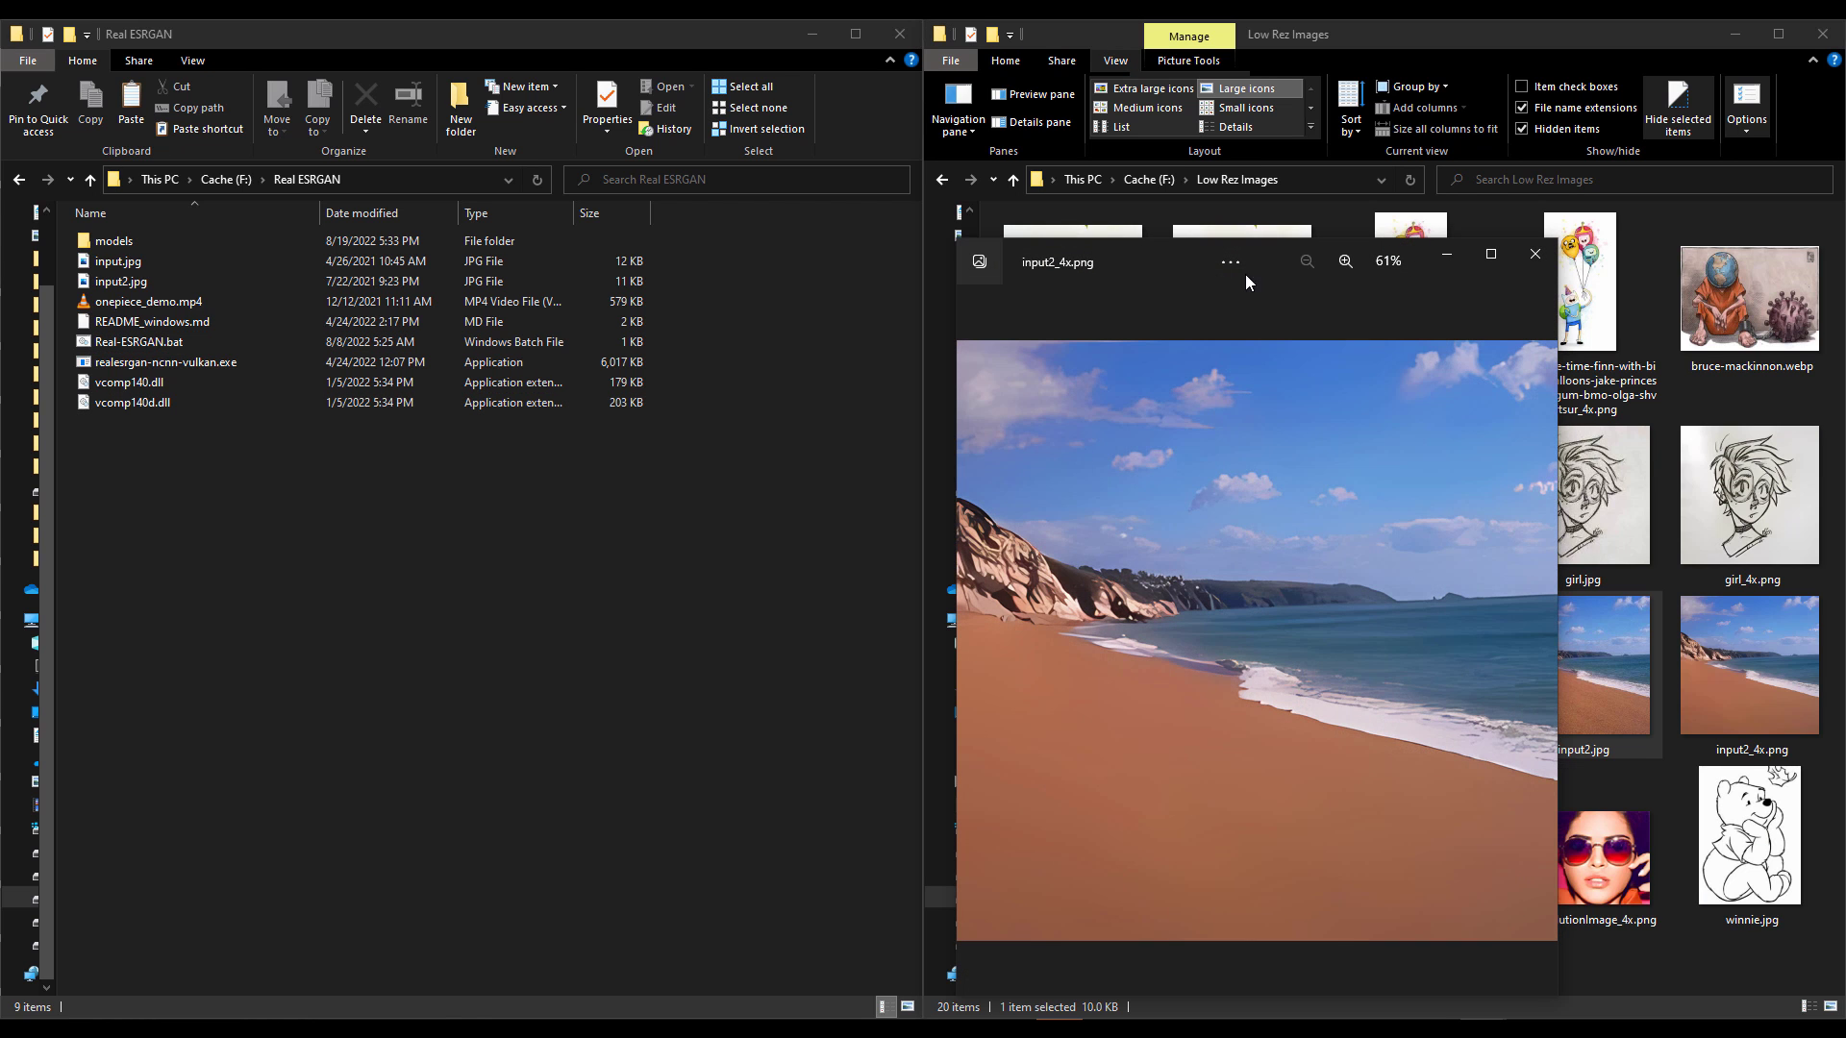
pyautogui.moveTo(1026, 258); pyautogui.dragTo(469, 250)
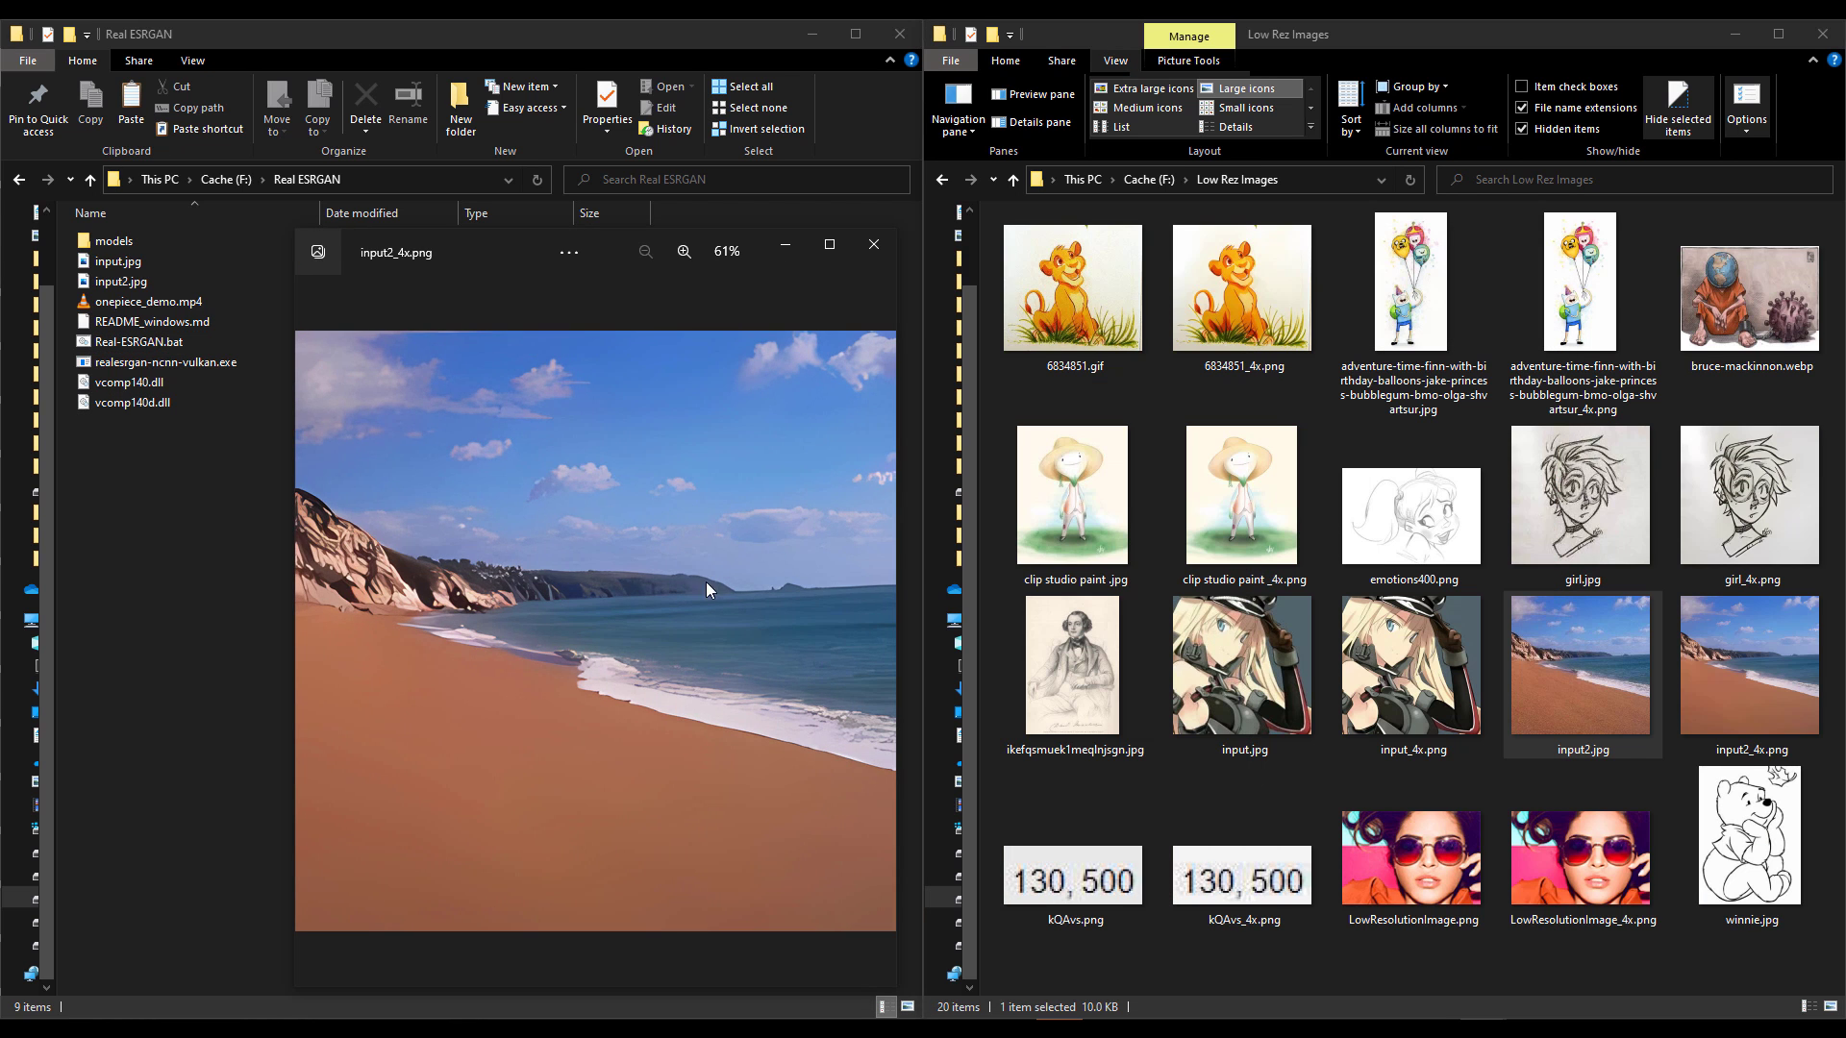
pyautogui.click(1598, 692)
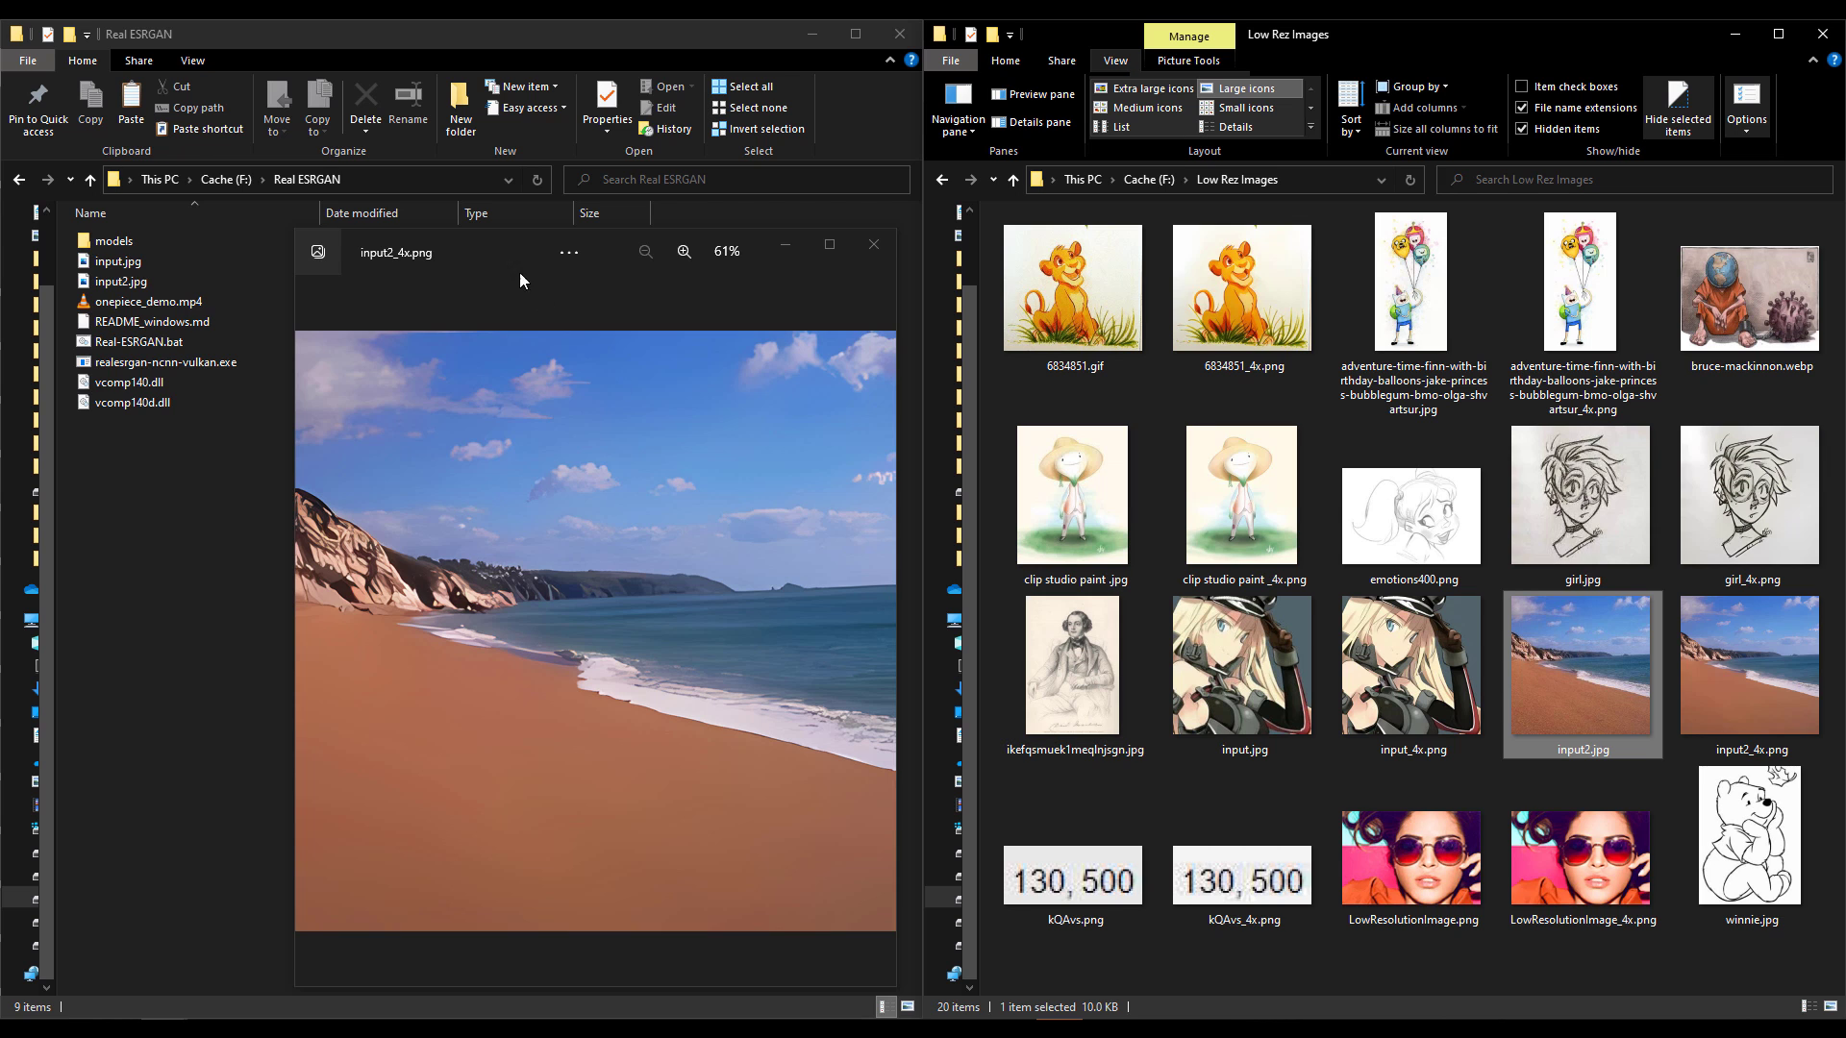
pyautogui.moveTo(509, 259); pyautogui.dragTo(263, 244)
pyautogui.doubleClick(1590, 637)
pyautogui.scroll(2, 404, 692)
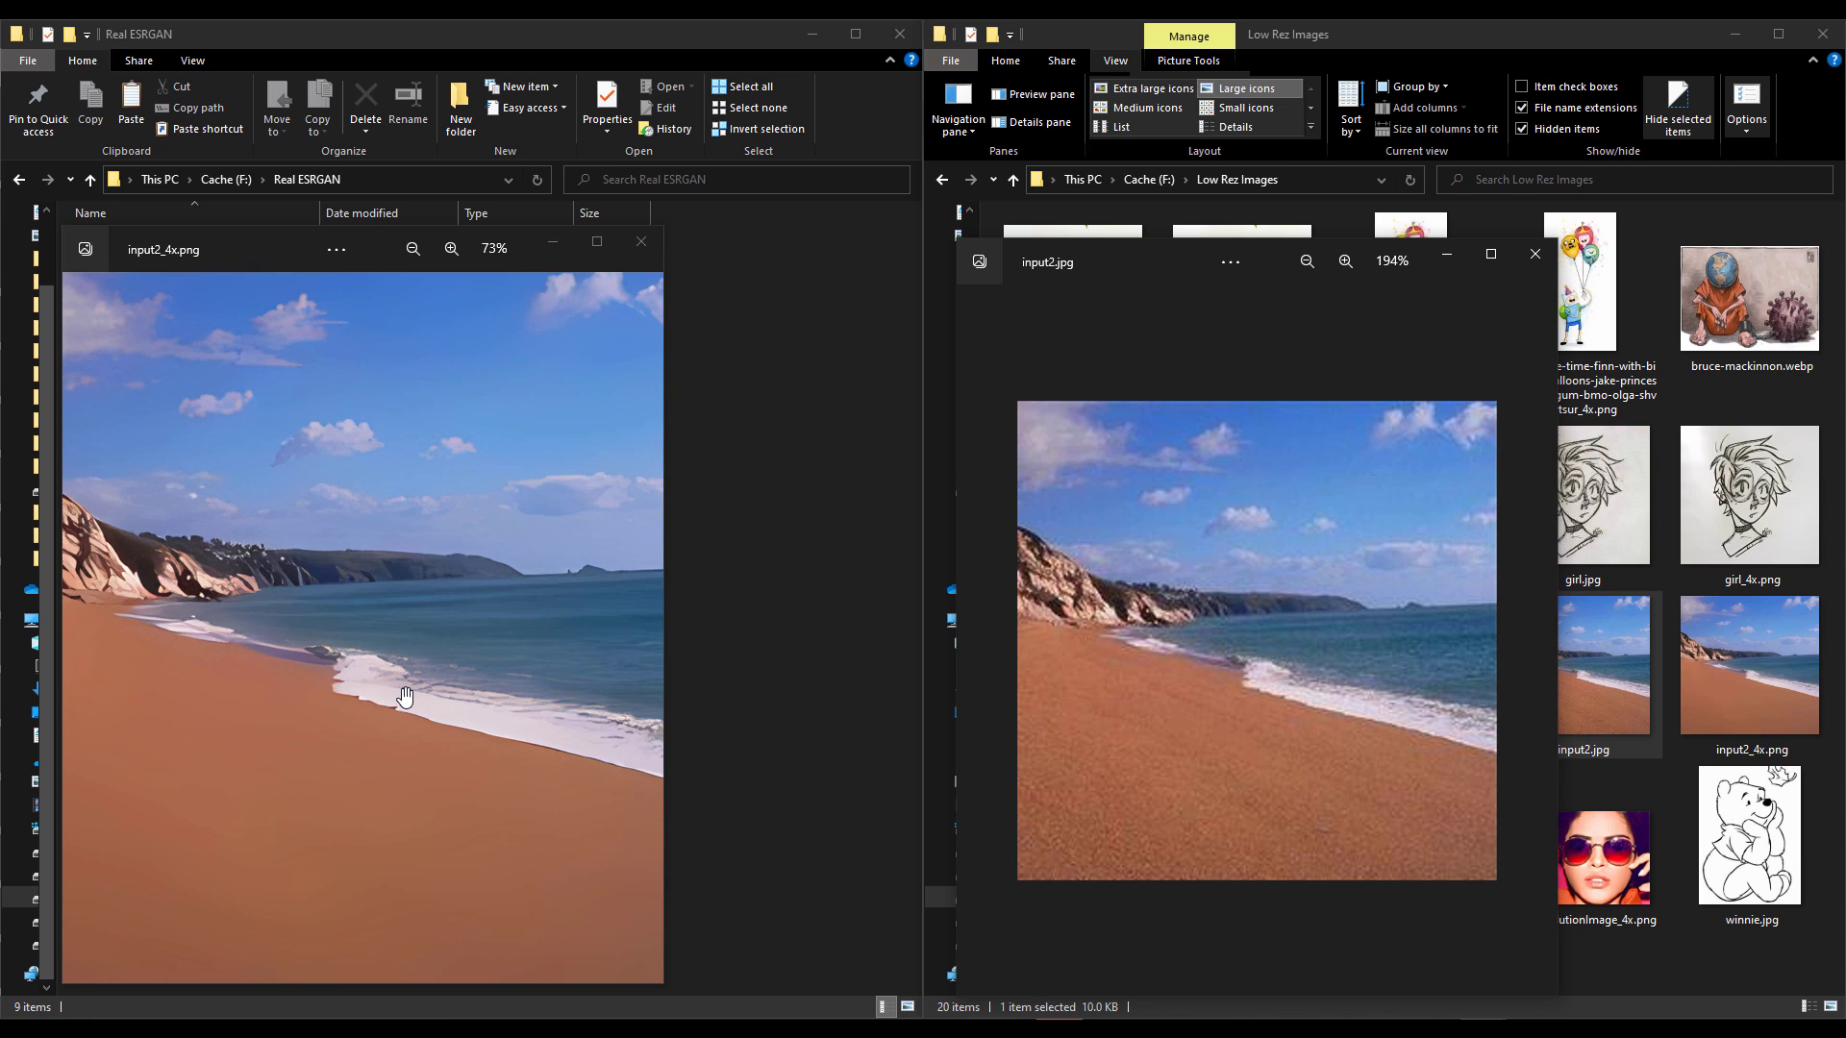
# Step: Start adding an Open With program and navigate to the copied D:\Program Files\Real ESRGAN path
pyautogui.scroll(-2, 405, 697)
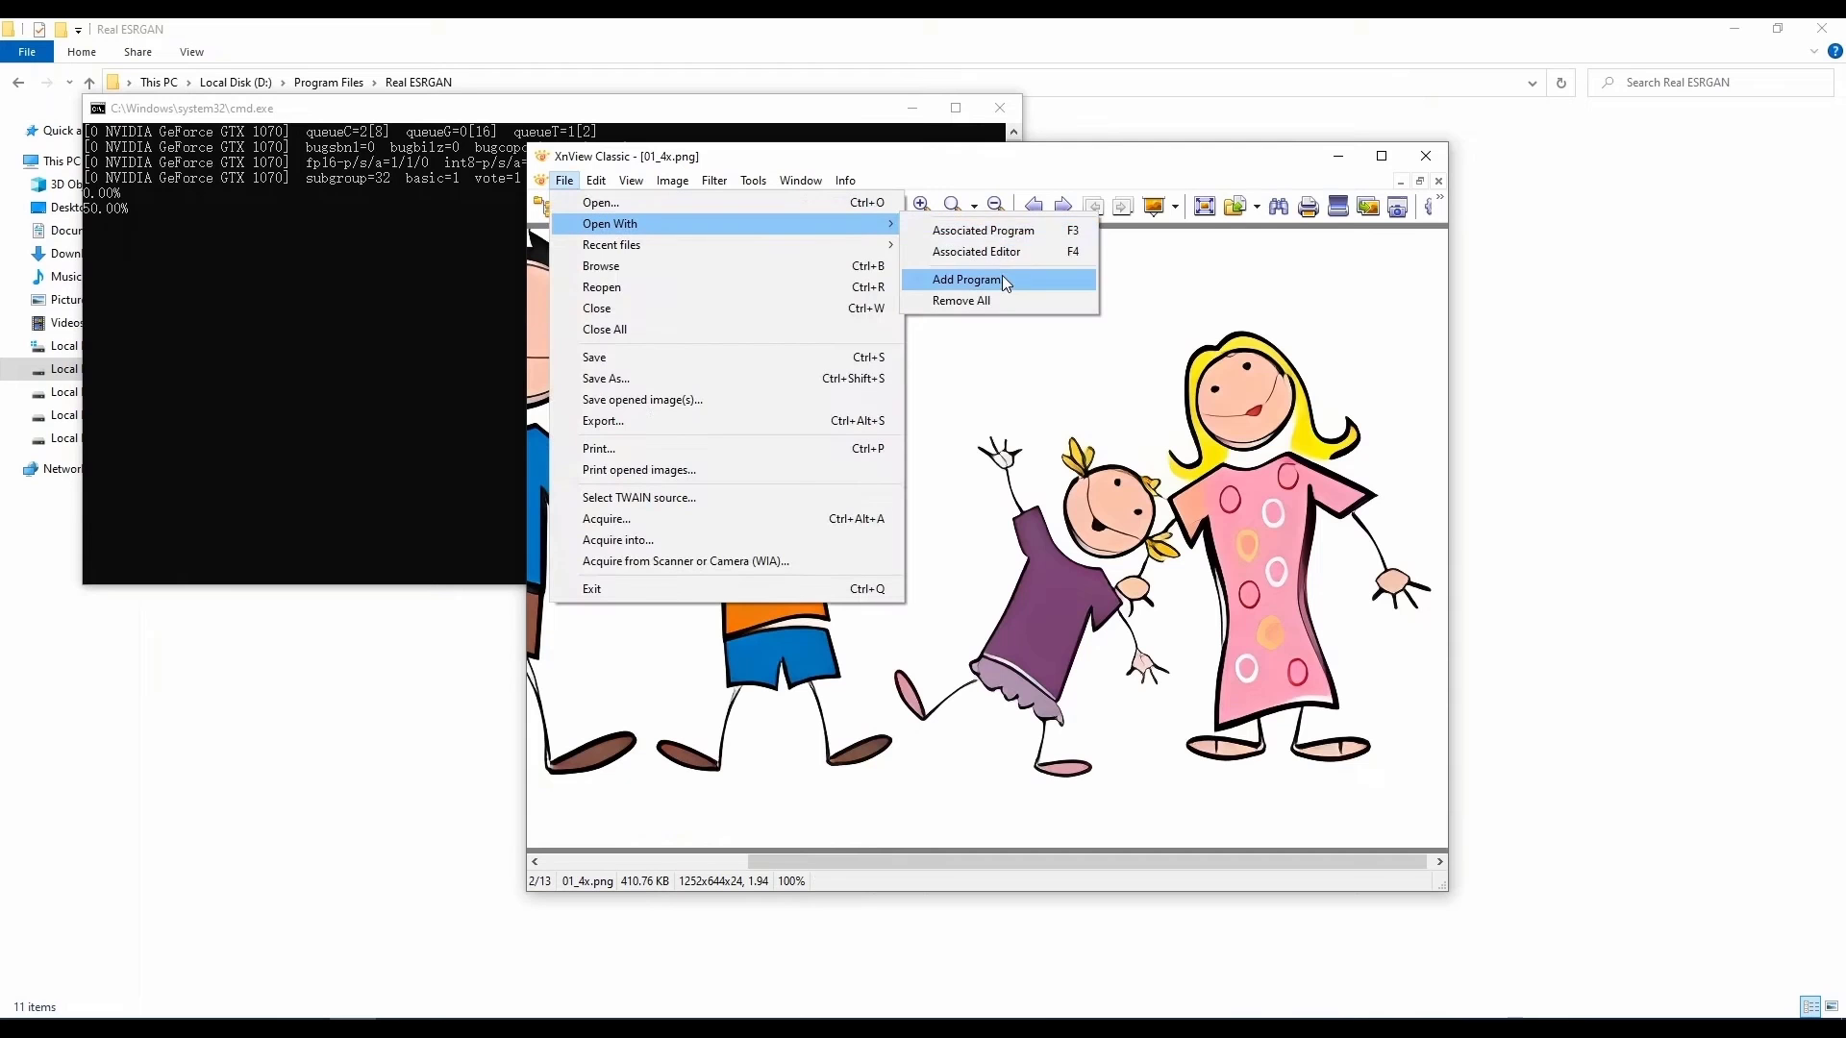
pyautogui.click(1000, 252)
pyautogui.click(1036, 84)
pyautogui.hotkey('ctrl', 'c')
pyautogui.click(379, 985)
pyautogui.click(1083, 247)
pyautogui.hotkey('ctrl', 'v')
pyautogui.press('Return')
# Step: Set the file type to BAT, add Real-ESRGAN.bat, and confirm it appears in Open With
pyautogui.click(1334, 648)
pyautogui.click(1278, 684)
pyautogui.click(768, 350)
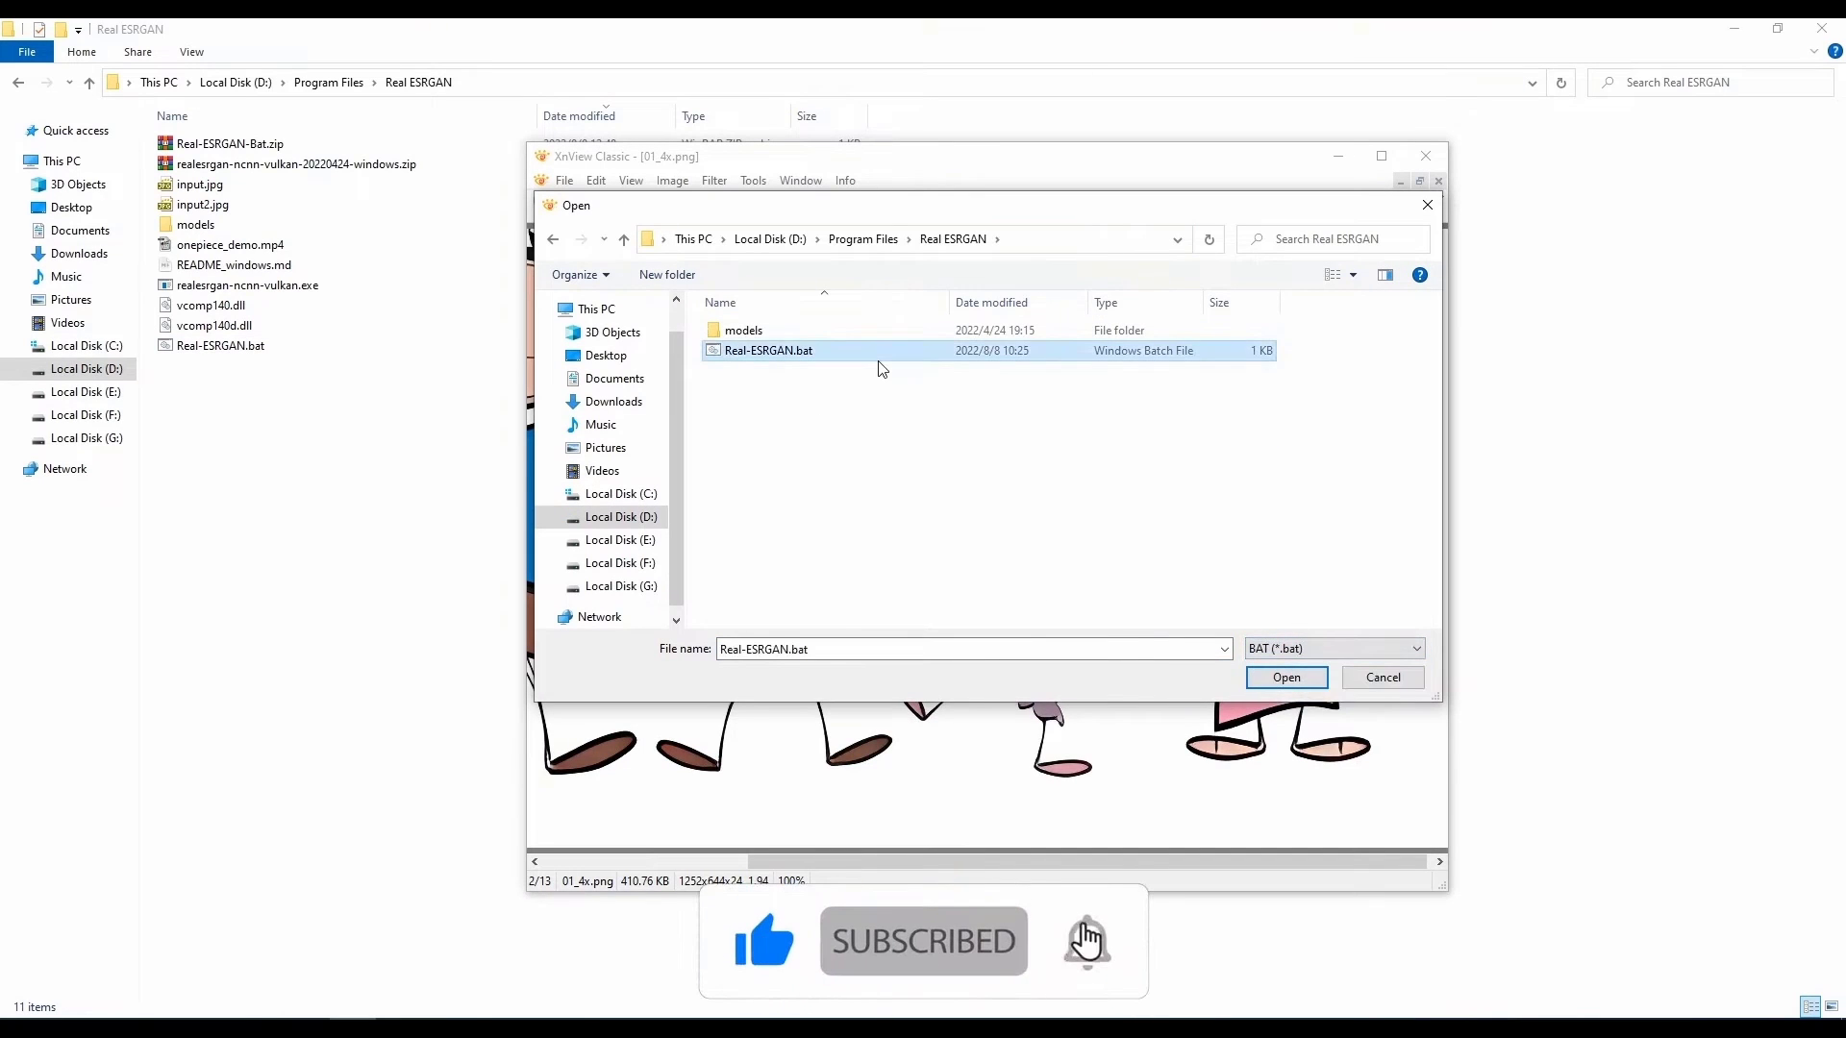
pyautogui.doubleClick(768, 350)
pyautogui.click(564, 180)
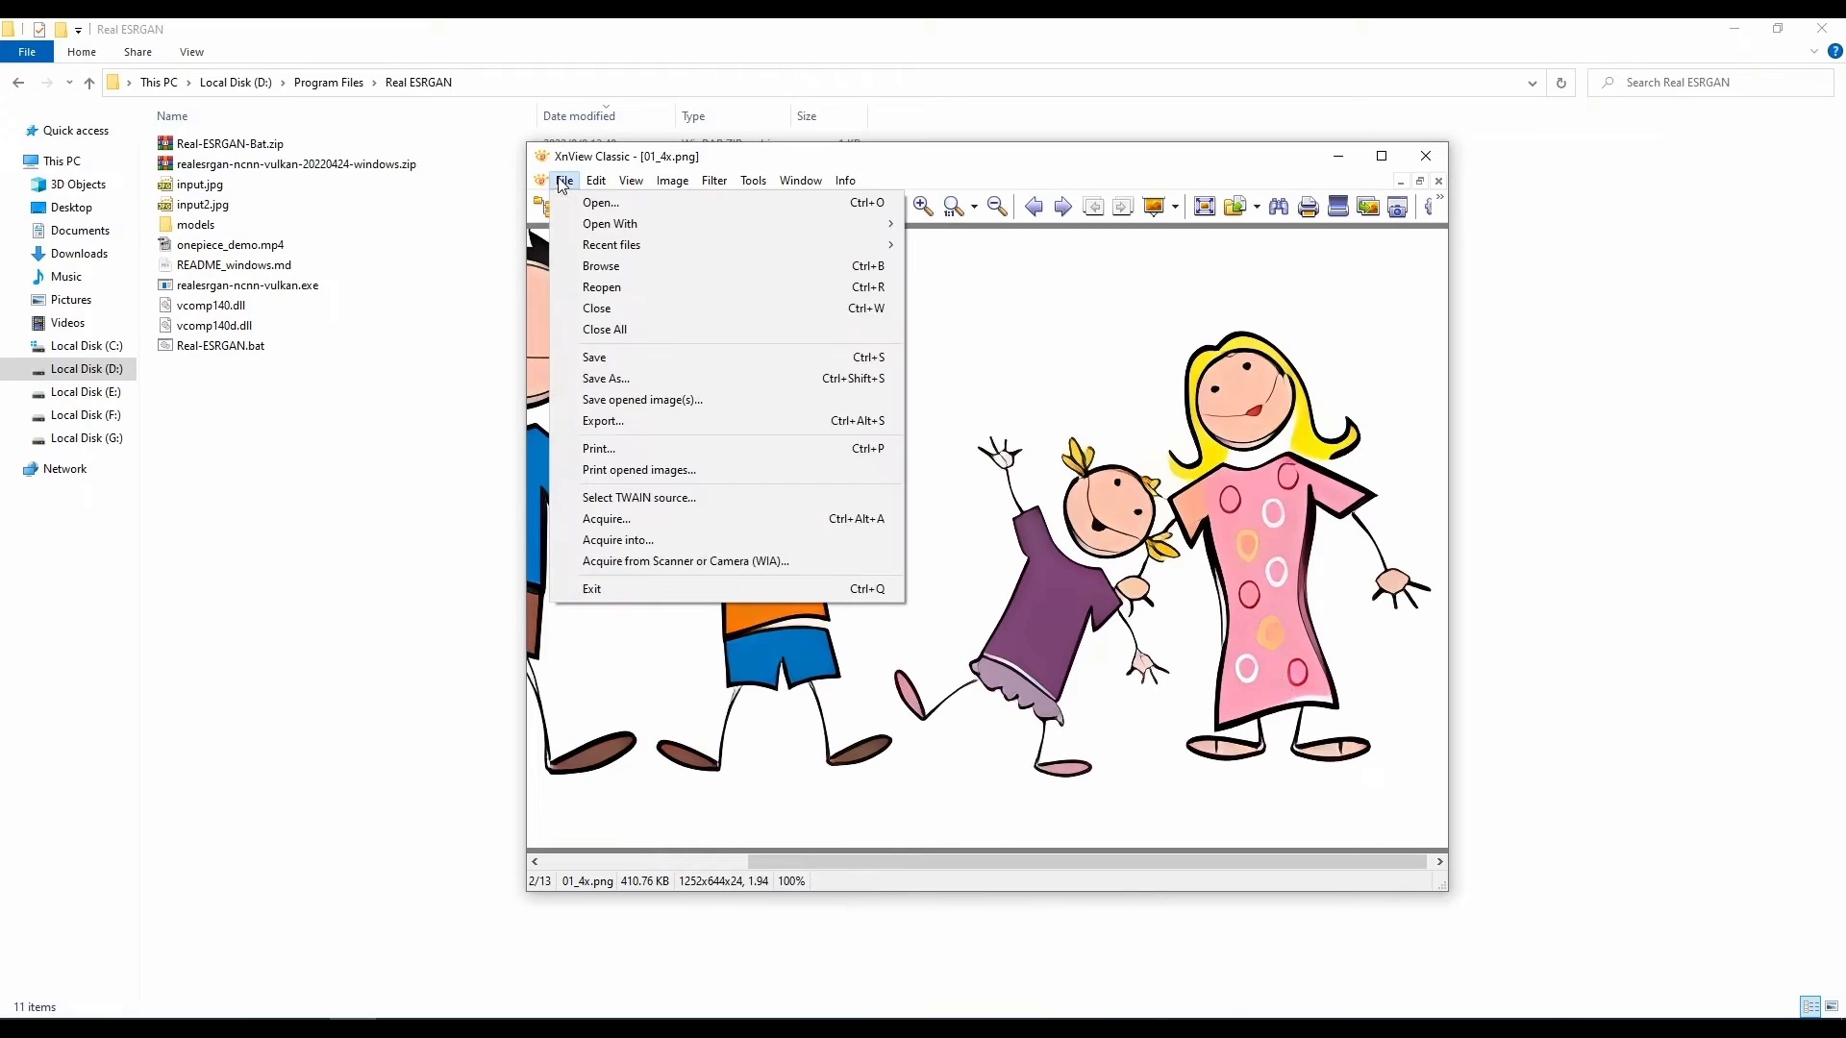
pyautogui.moveTo(597, 227)
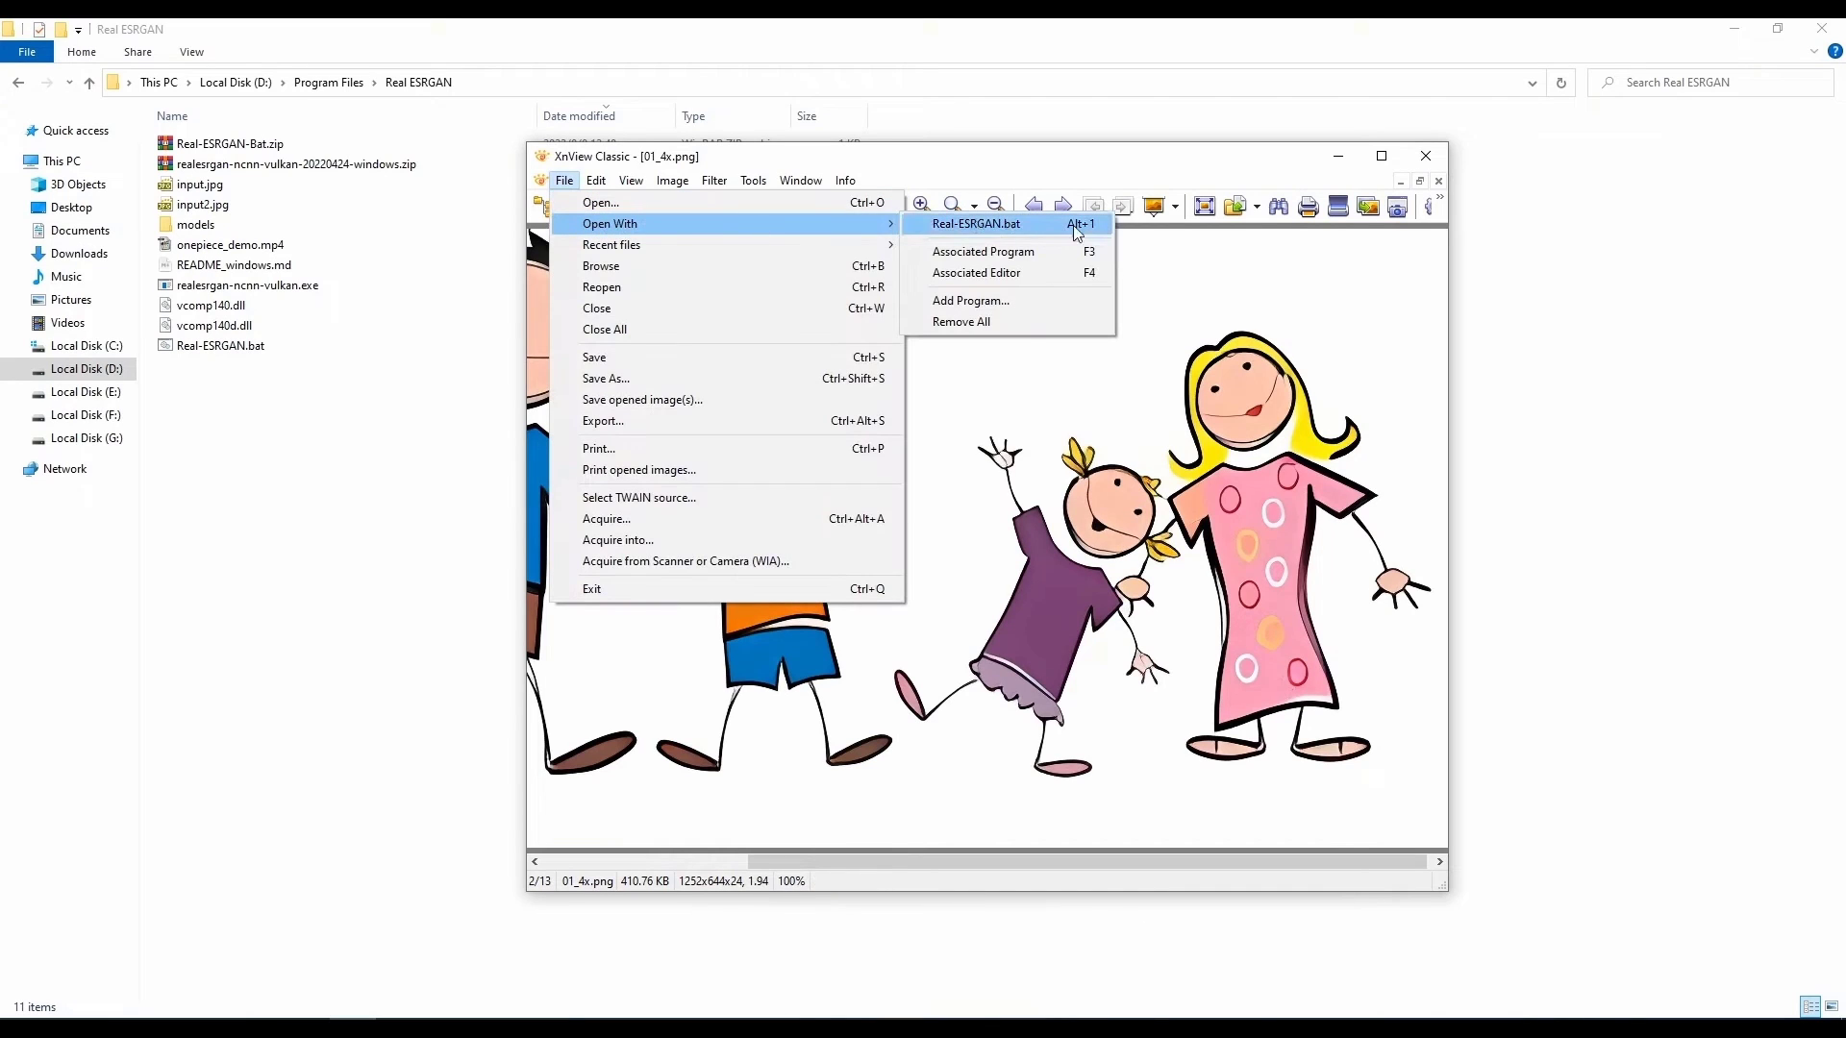
# Step: Upscale 0.jpg to 0_4x.png via Open With Real-ESRGAN.bat and compare the windows
pyautogui.click(1029, 225)
pyautogui.click(1424, 156)
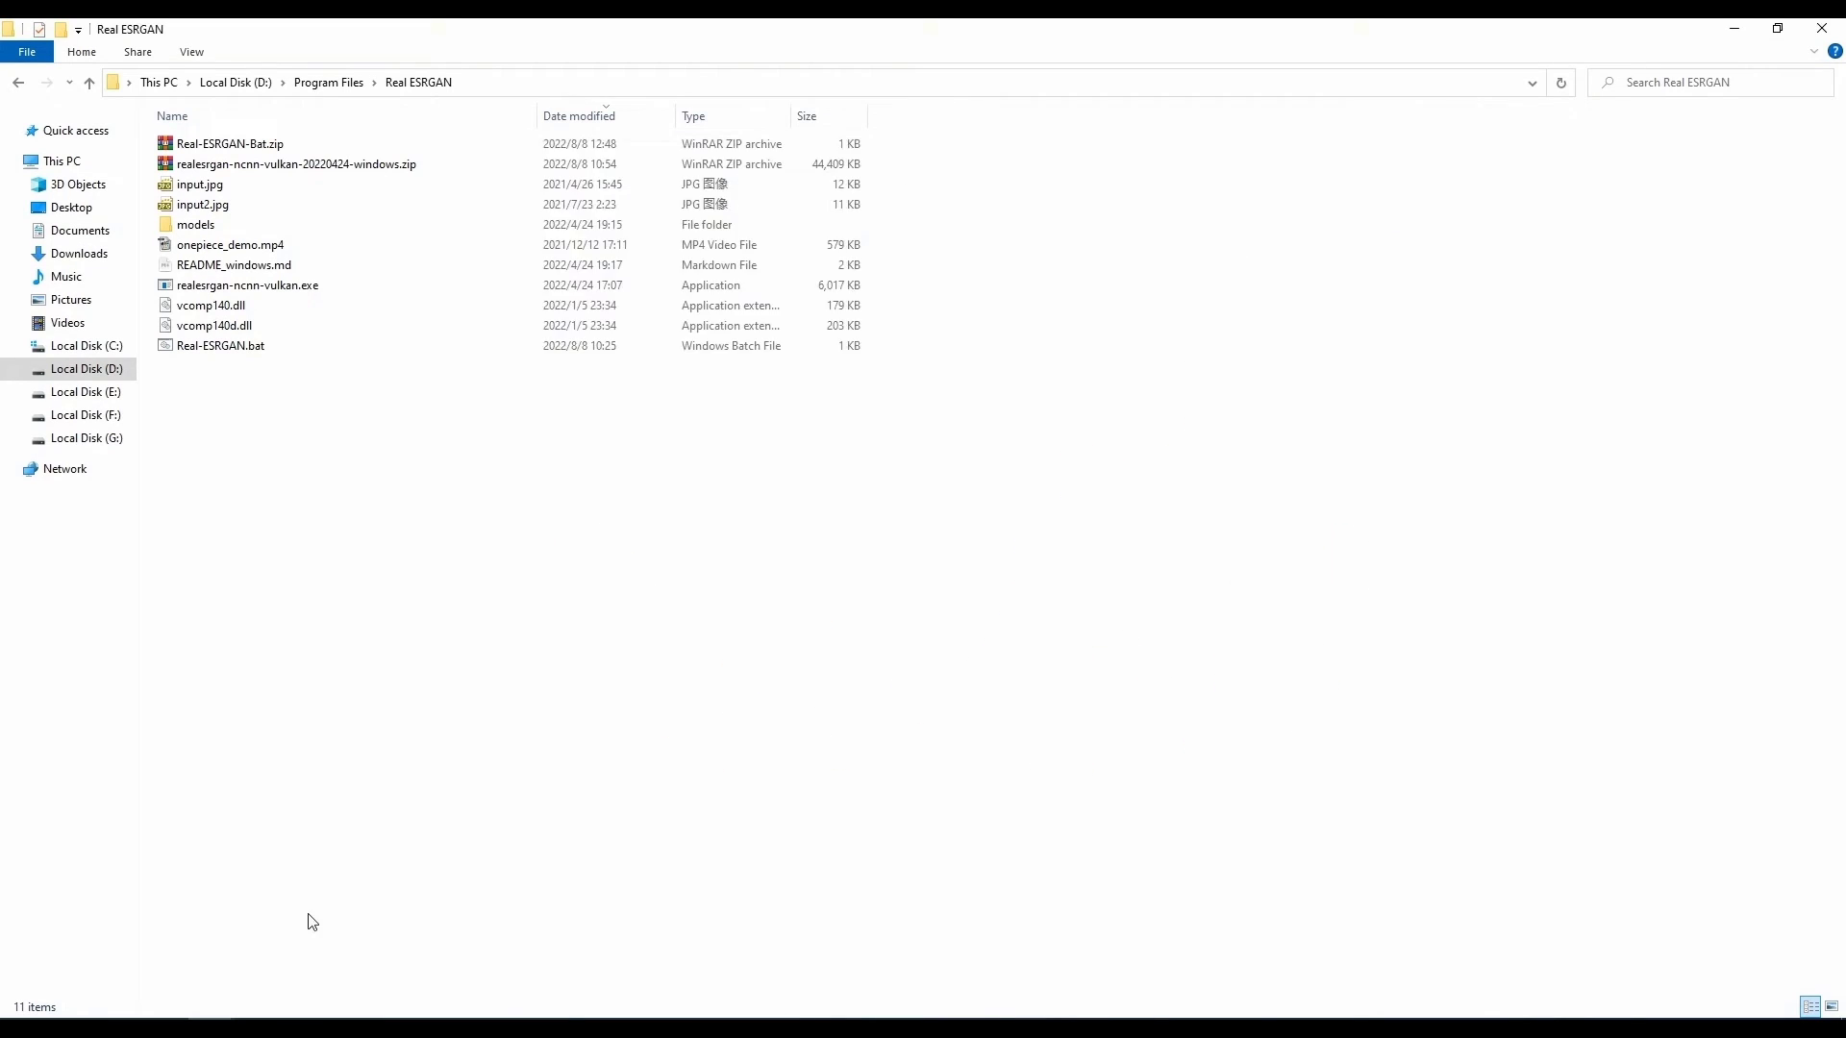
pyautogui.click(349, 976)
pyautogui.doubleClick(868, 383)
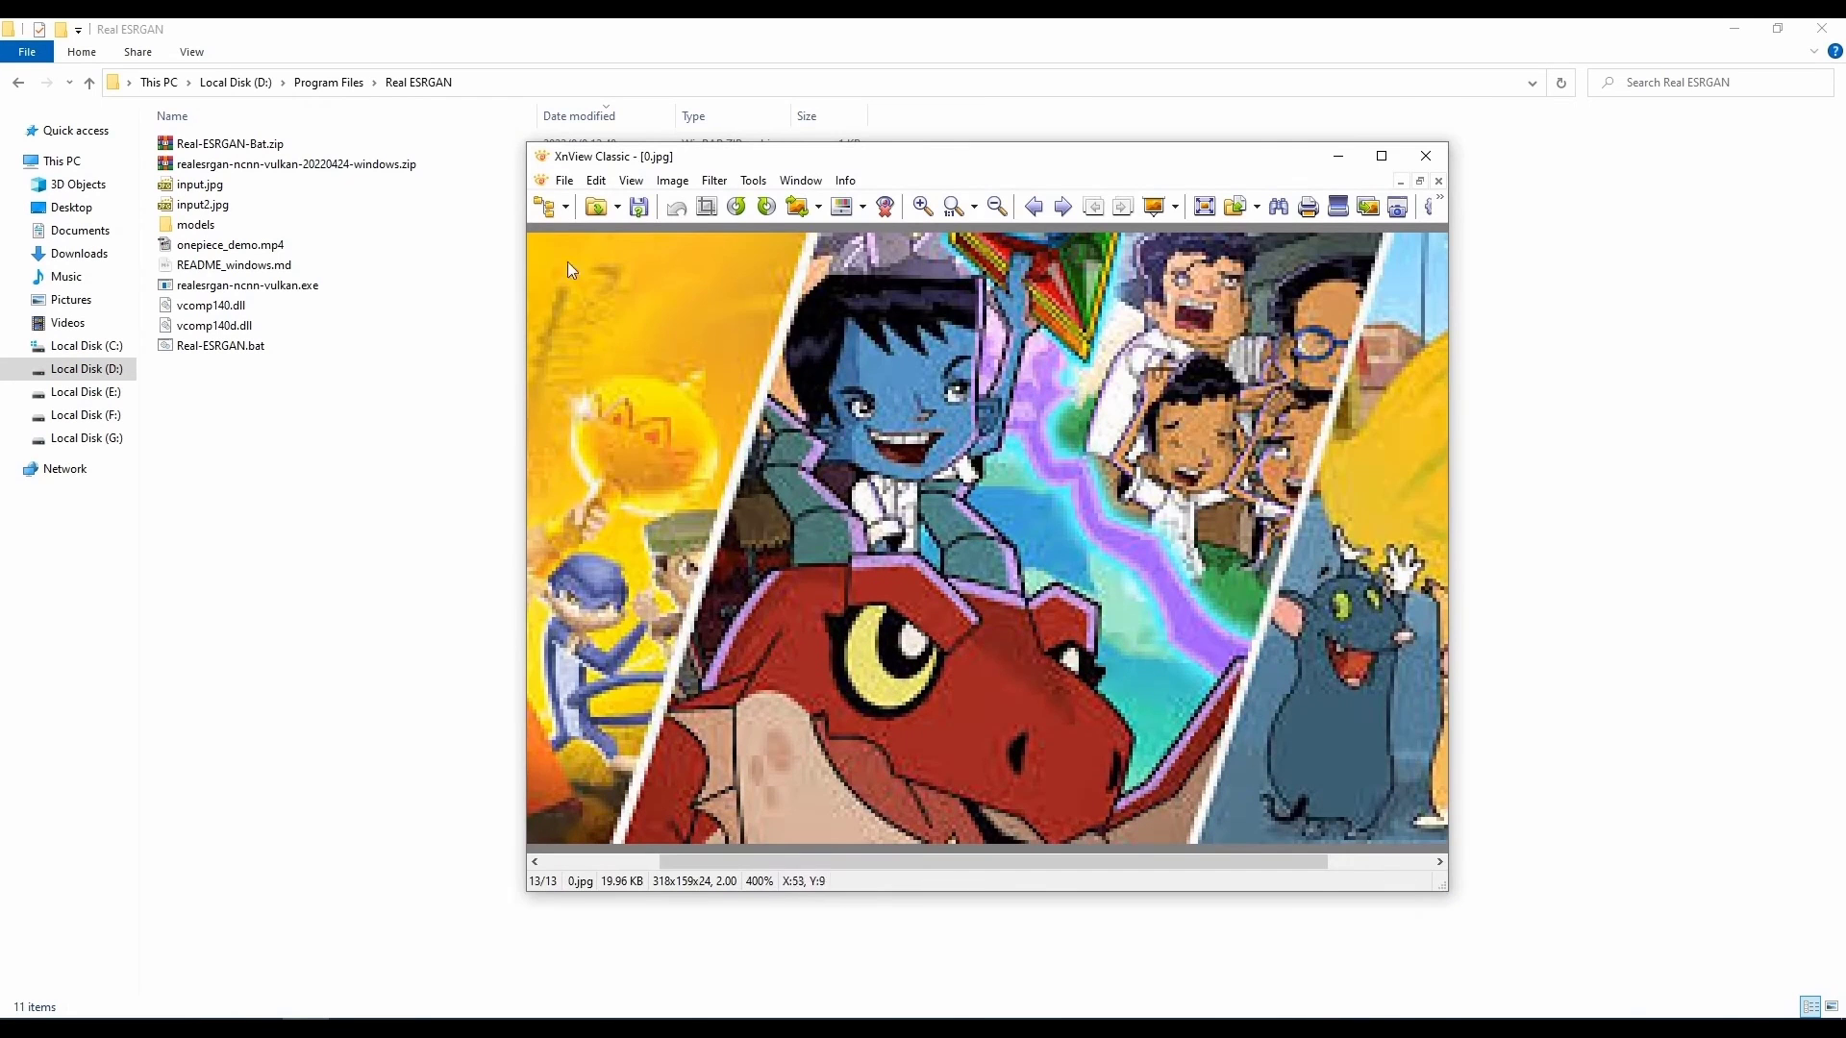
pyautogui.click(564, 181)
pyautogui.moveTo(615, 227)
pyautogui.click(977, 224)
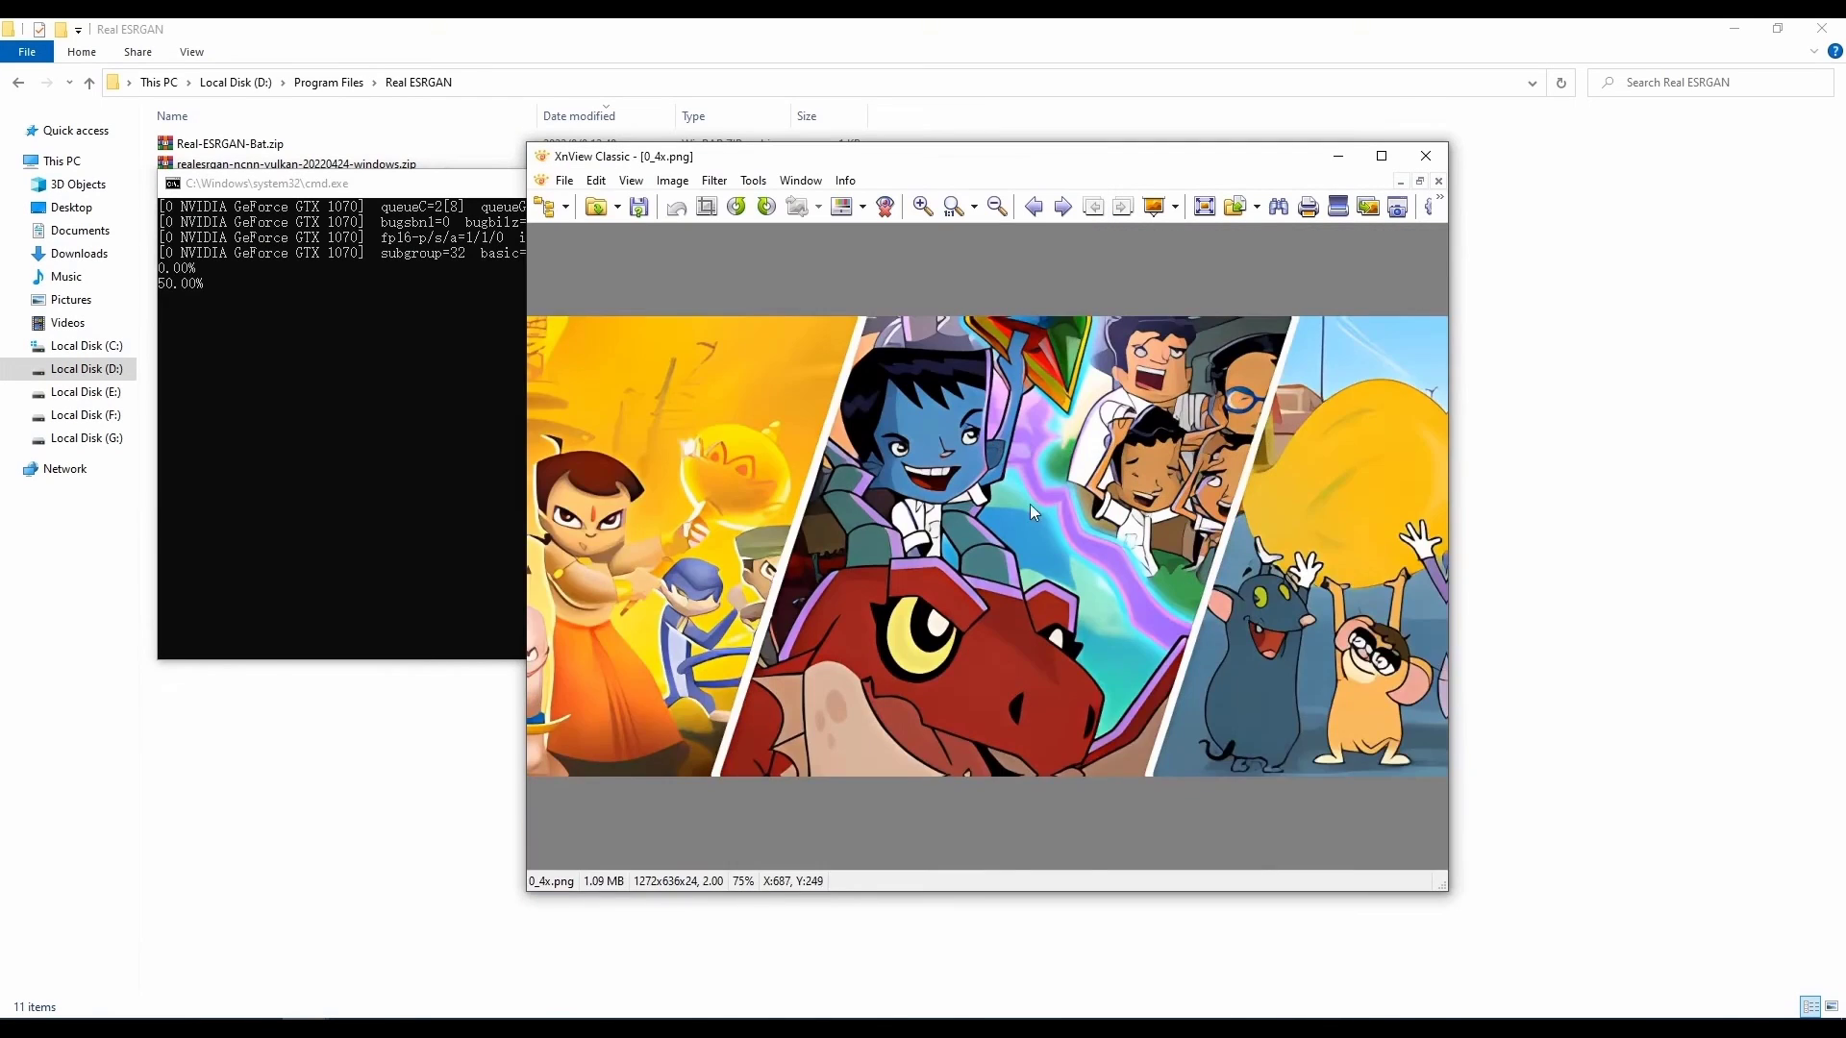
pyautogui.moveTo(1260, 557); pyautogui.dragTo(962, 557)
pyautogui.moveTo(1057, 156); pyautogui.dragTo(1448, 168)
pyautogui.press('Escape')
pyautogui.press('Escape')
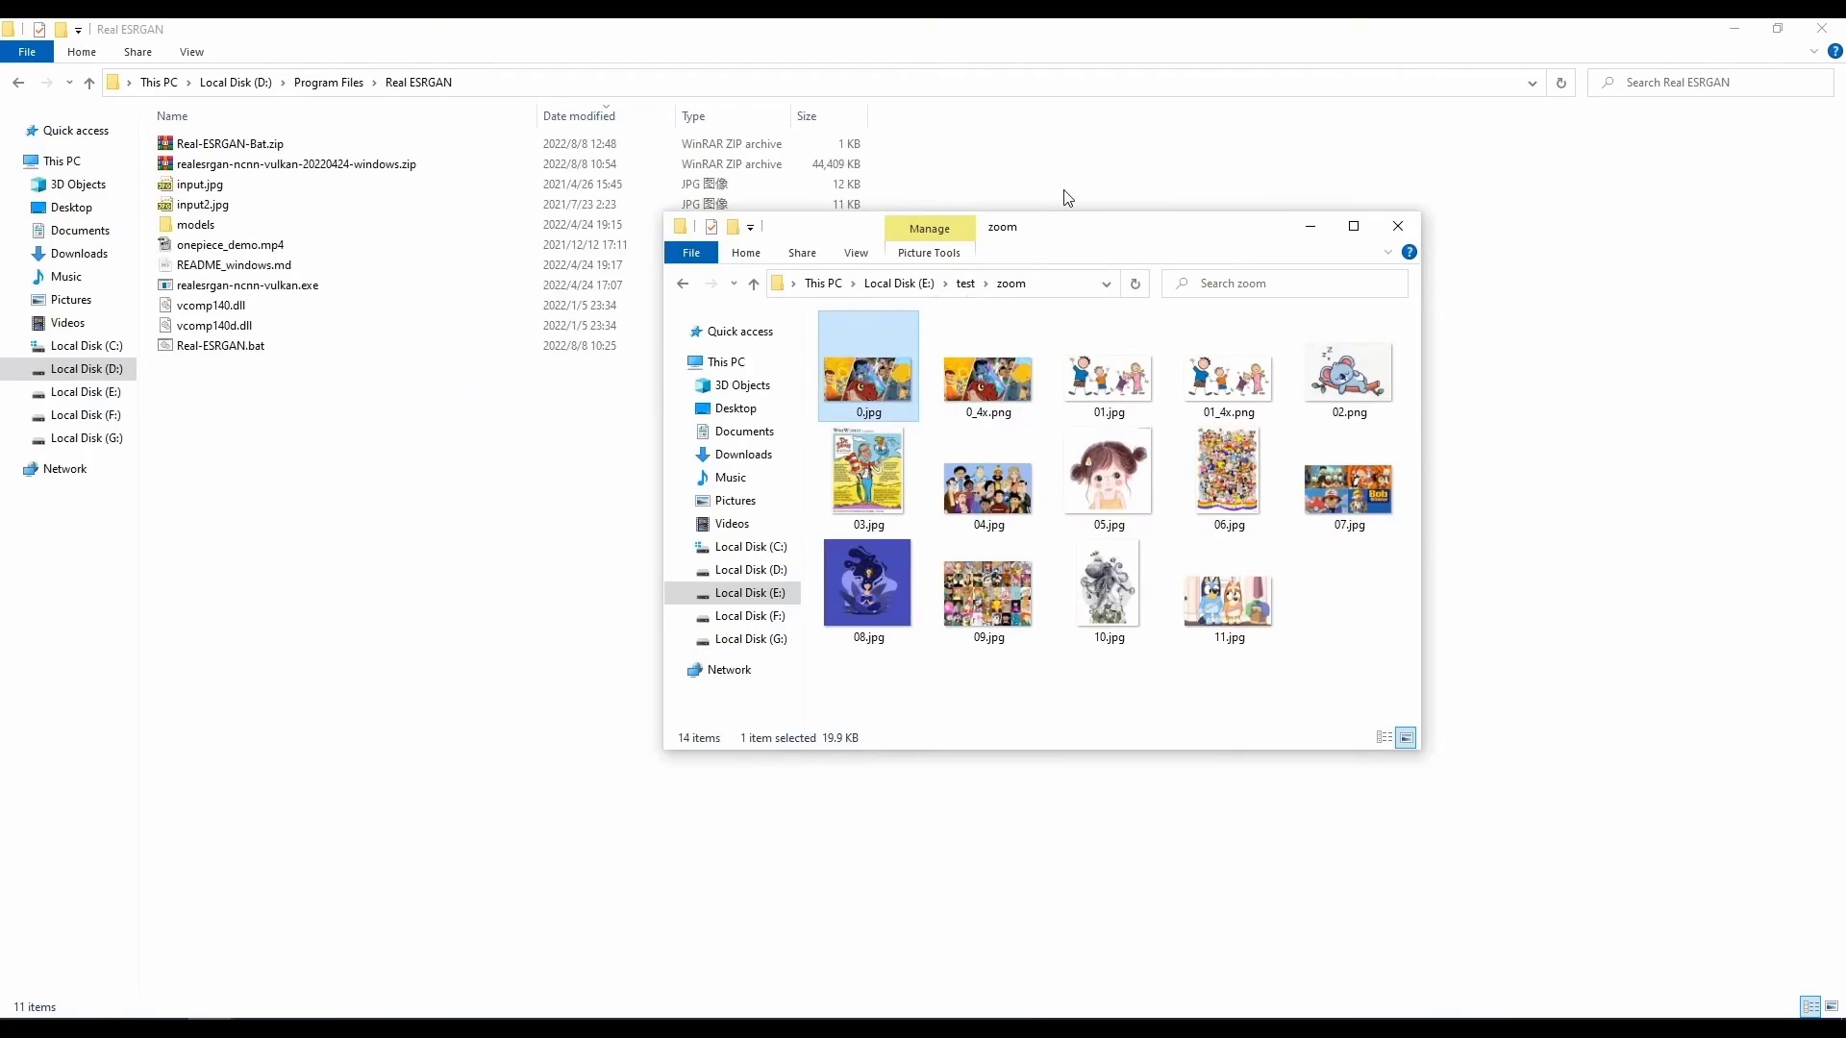
# Step: Upscale 02.png to 02_4x.png with Real-ESRGAN.bat and compare it with the original
pyautogui.click(1350, 389)
pyautogui.doubleClick(1349, 389)
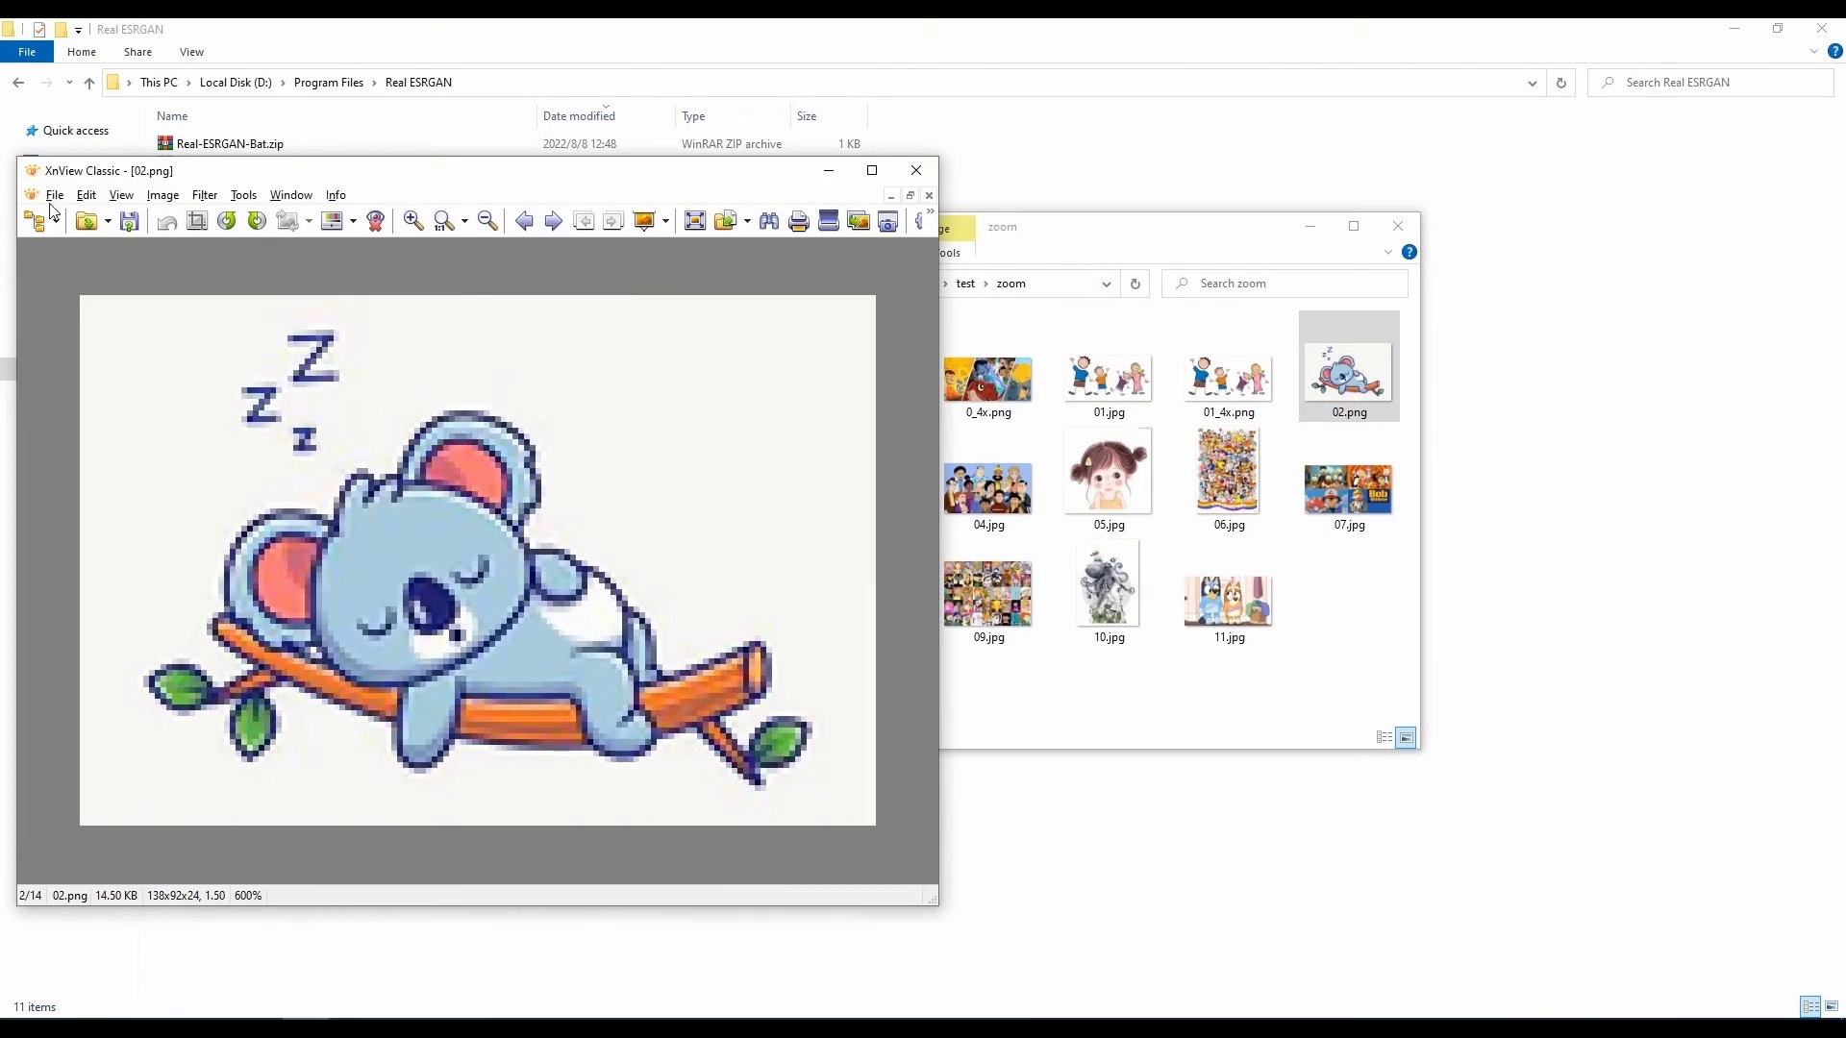
pyautogui.click(55, 196)
pyautogui.moveTo(398, 242)
pyautogui.click(466, 238)
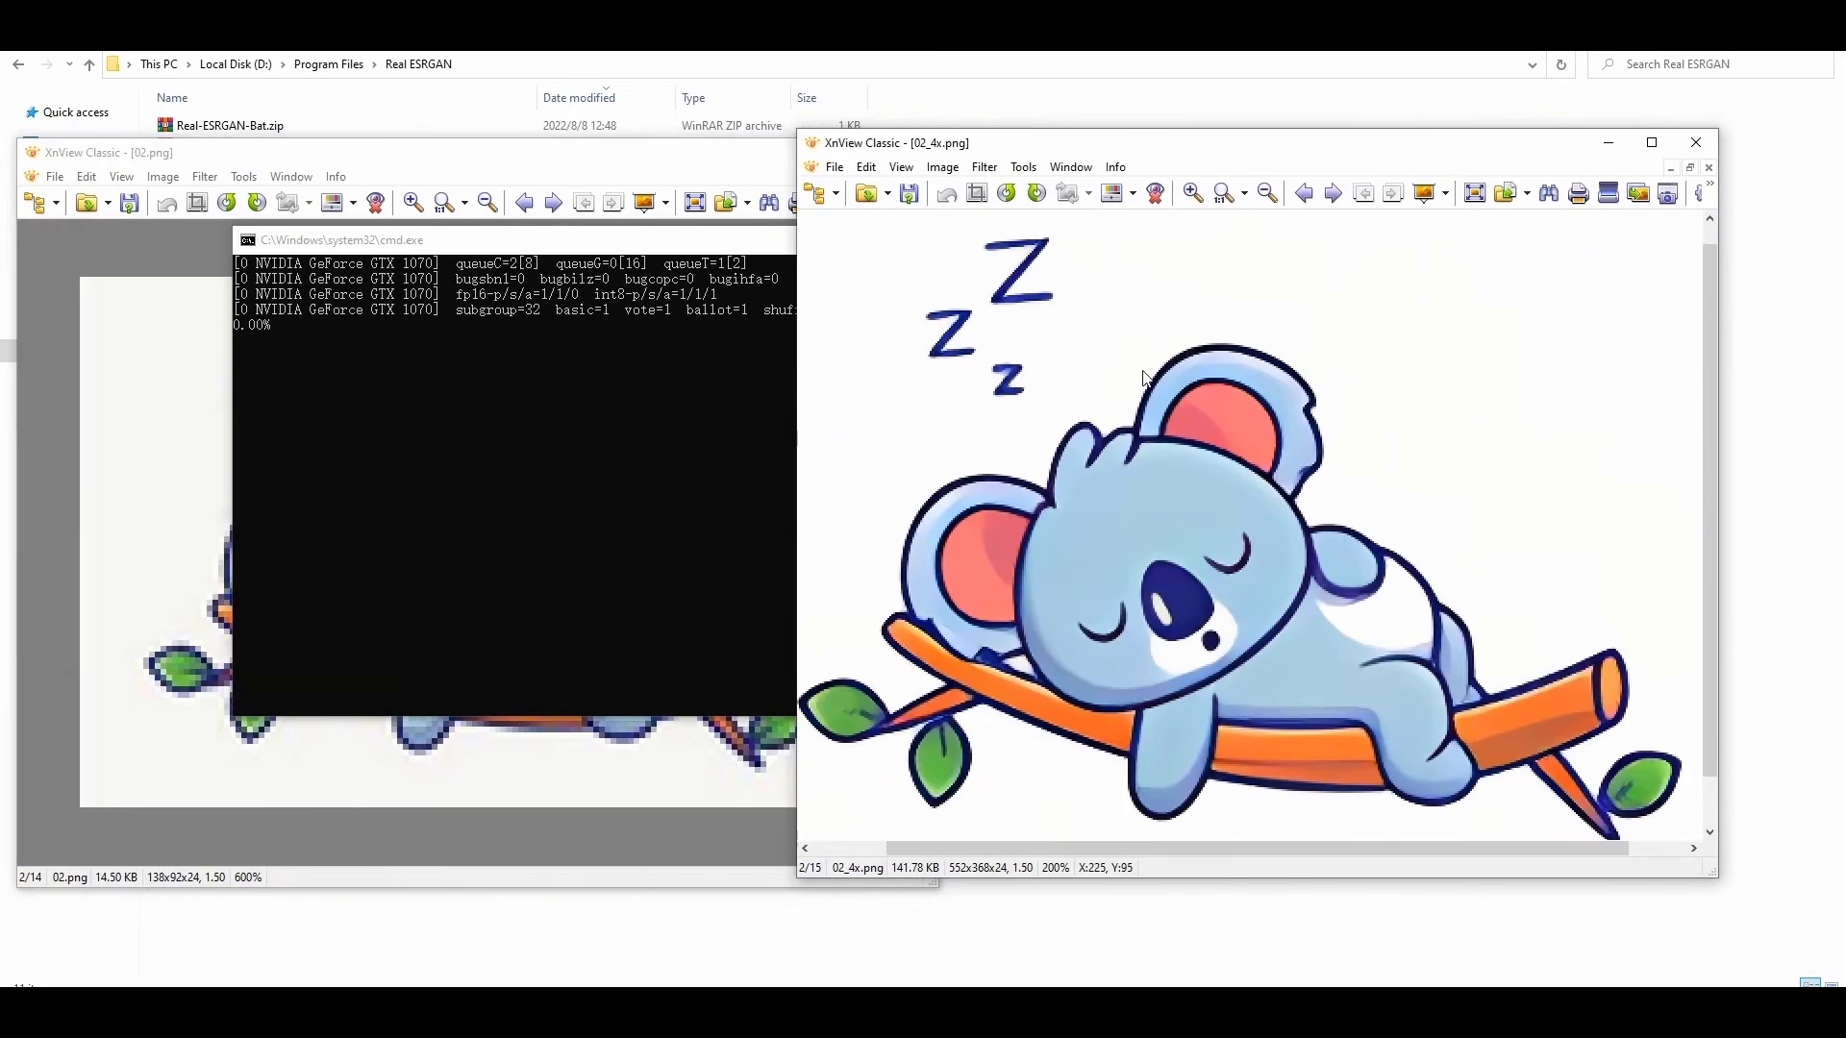
pyautogui.scroll(1, 1175, 481)
pyautogui.click(588, 760)
pyautogui.scroll(1, 584, 676)
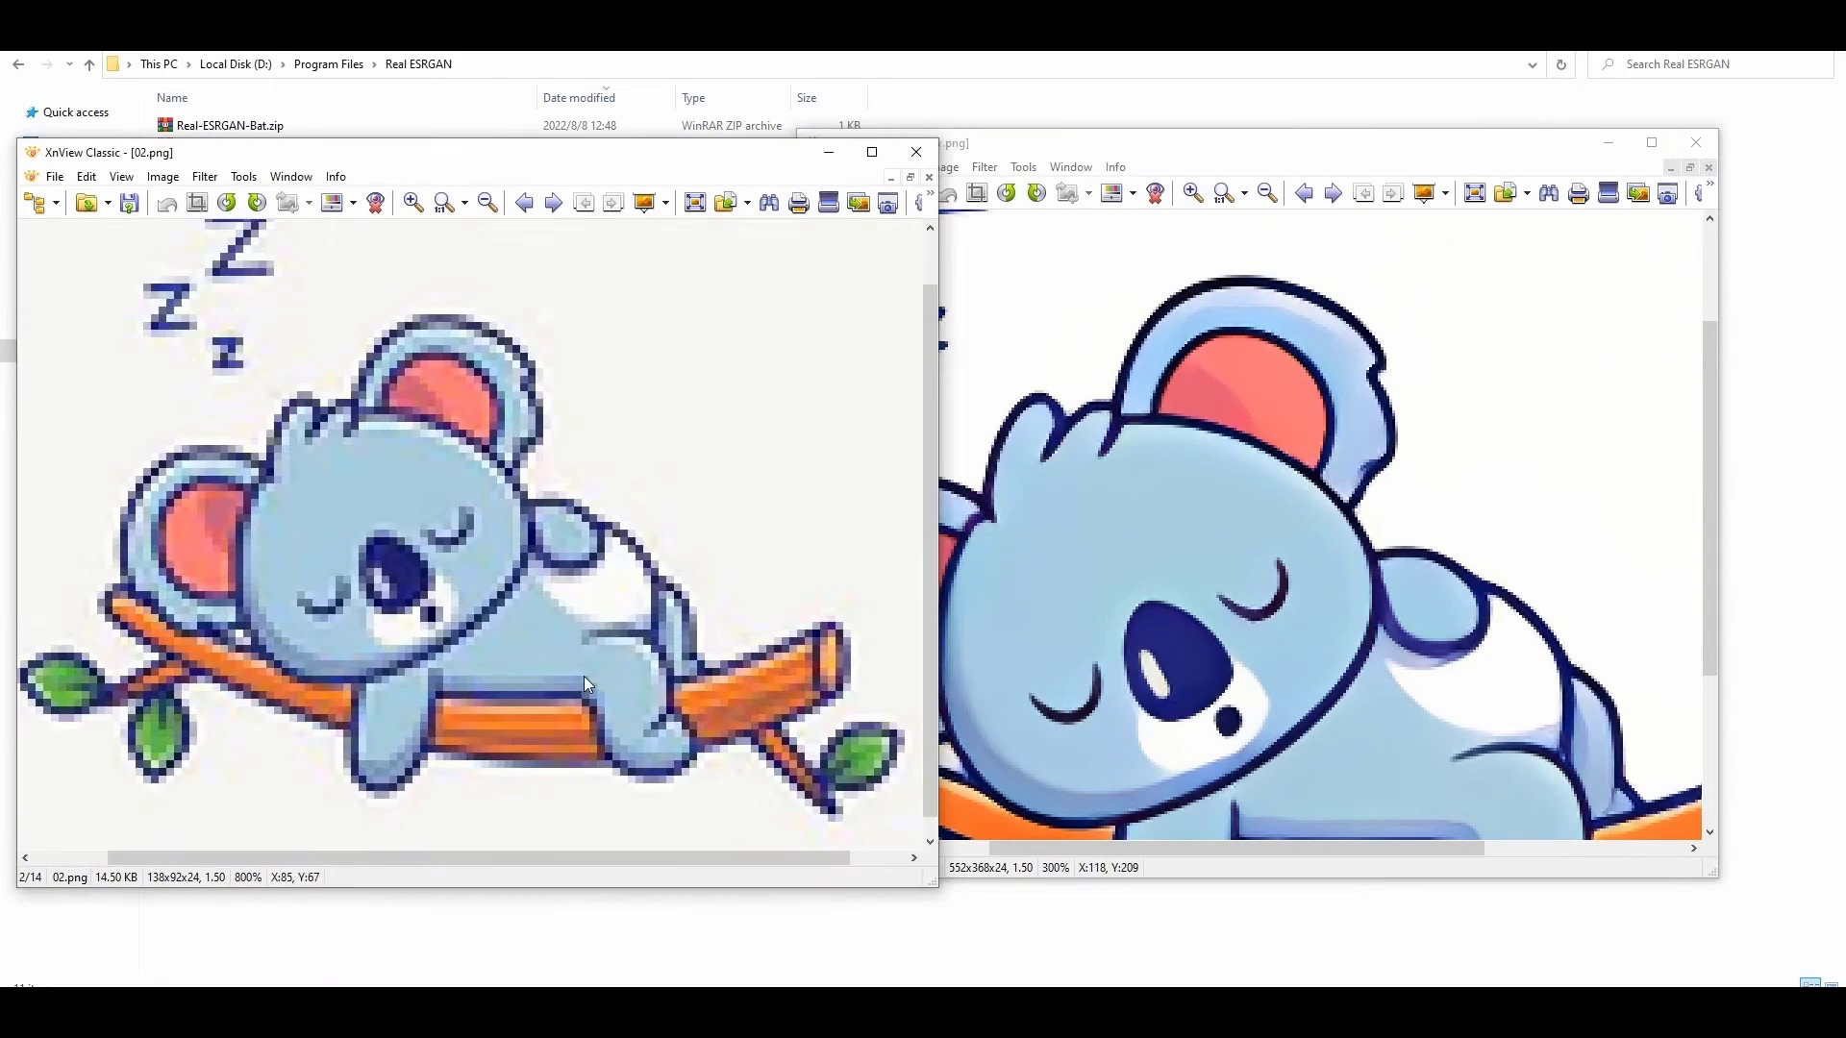
pyautogui.click(1163, 581)
pyautogui.moveTo(1163, 582); pyautogui.dragTo(1264, 545)
# Step: Upscale 02_4x.png again into 02_4x_4x.png, compare with 02.png, then close it
pyautogui.click(835, 167)
pyautogui.moveTo(925, 207)
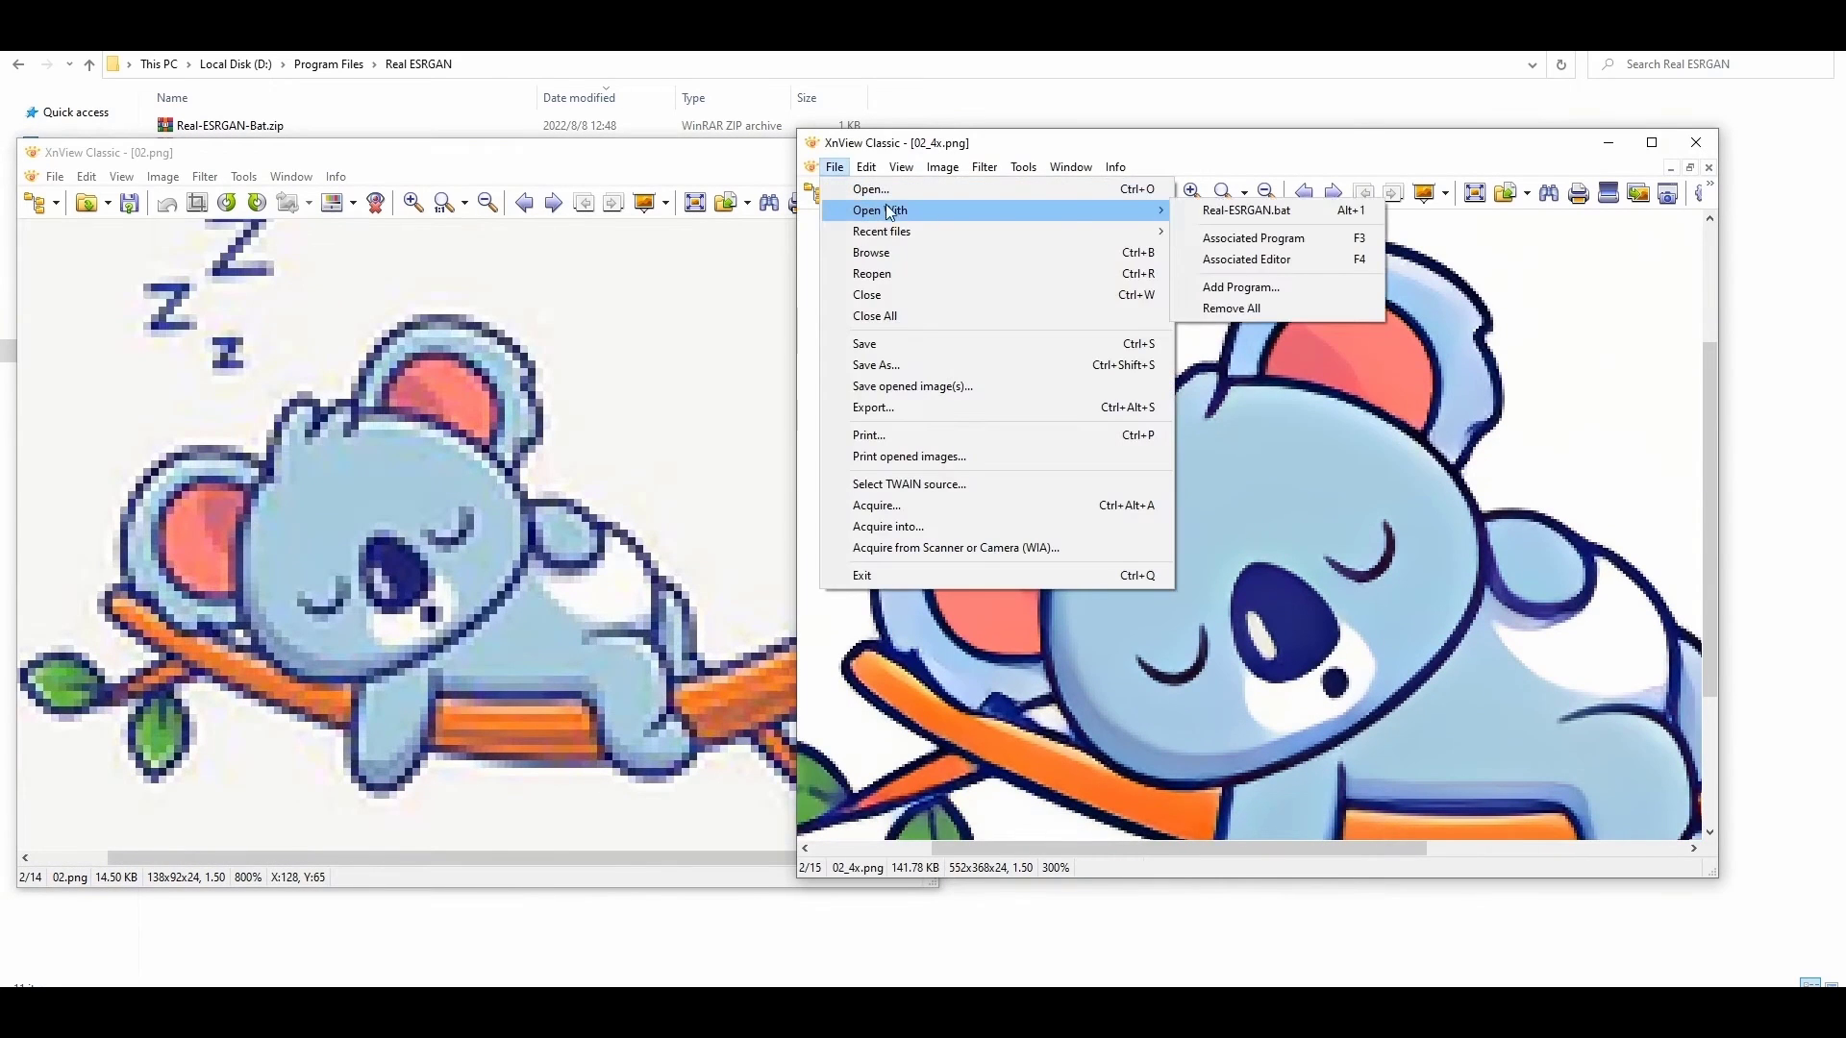
pyautogui.click(1247, 210)
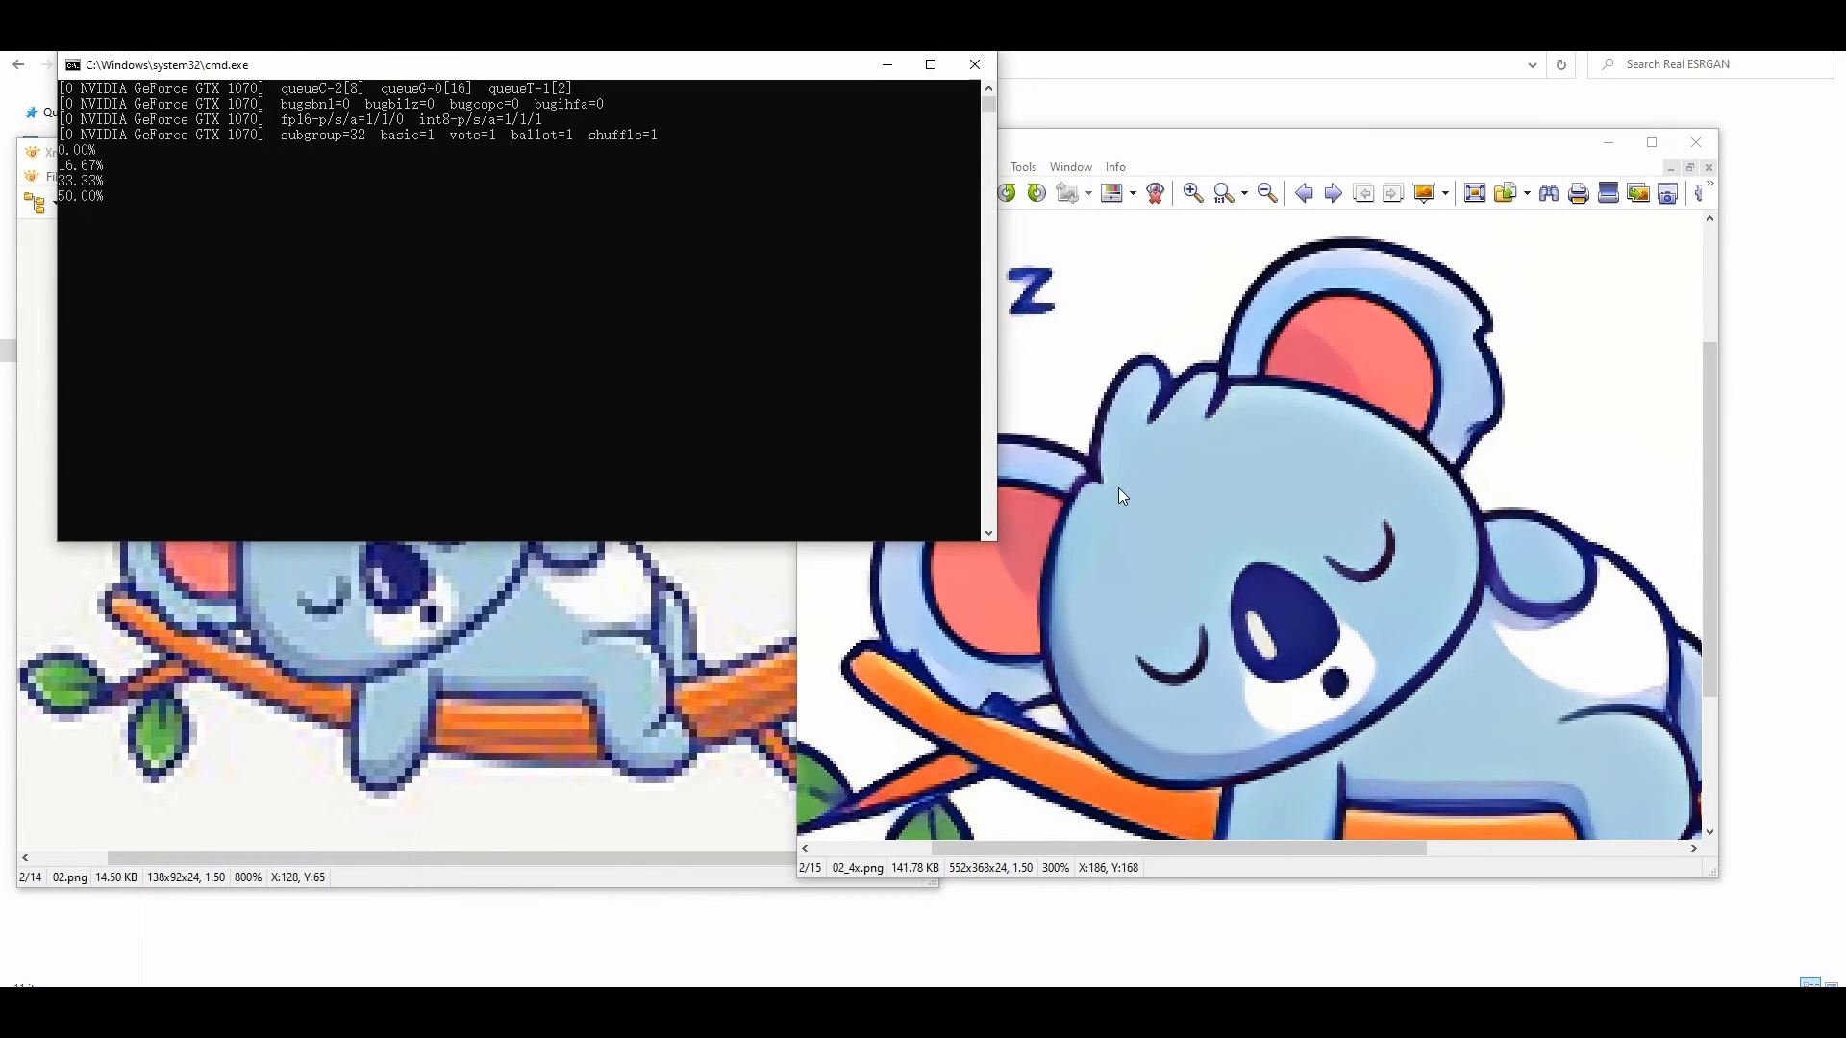
pyautogui.moveTo(478, 154); pyautogui.dragTo(1351, 161)
pyautogui.click(632, 706)
pyautogui.click(1387, 656)
pyautogui.scroll(3, 1153, 608)
pyautogui.moveTo(616, 539); pyautogui.dragTo(548, 531)
pyautogui.click(1776, 150)
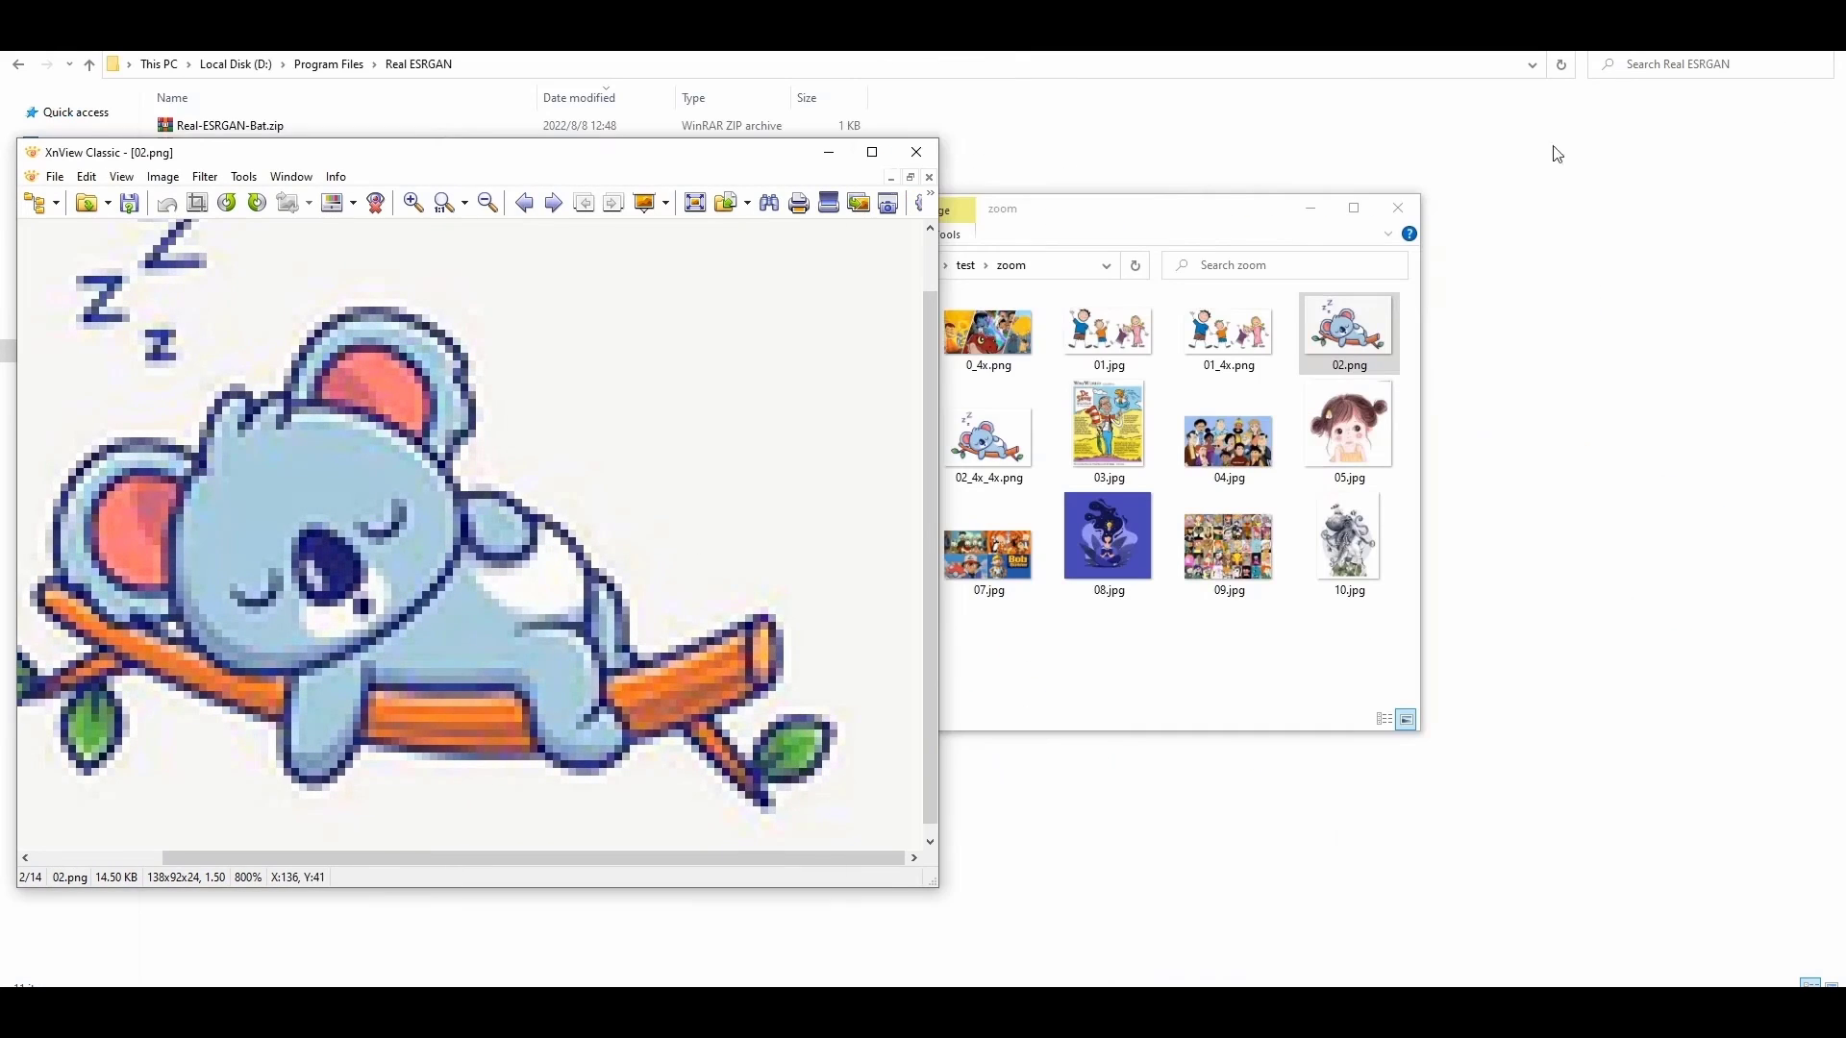
# Step: Close the 02.png window and scroll the Gumroad Real ESRGAN Bat page to its description and installation steps
pyautogui.click(916, 152)
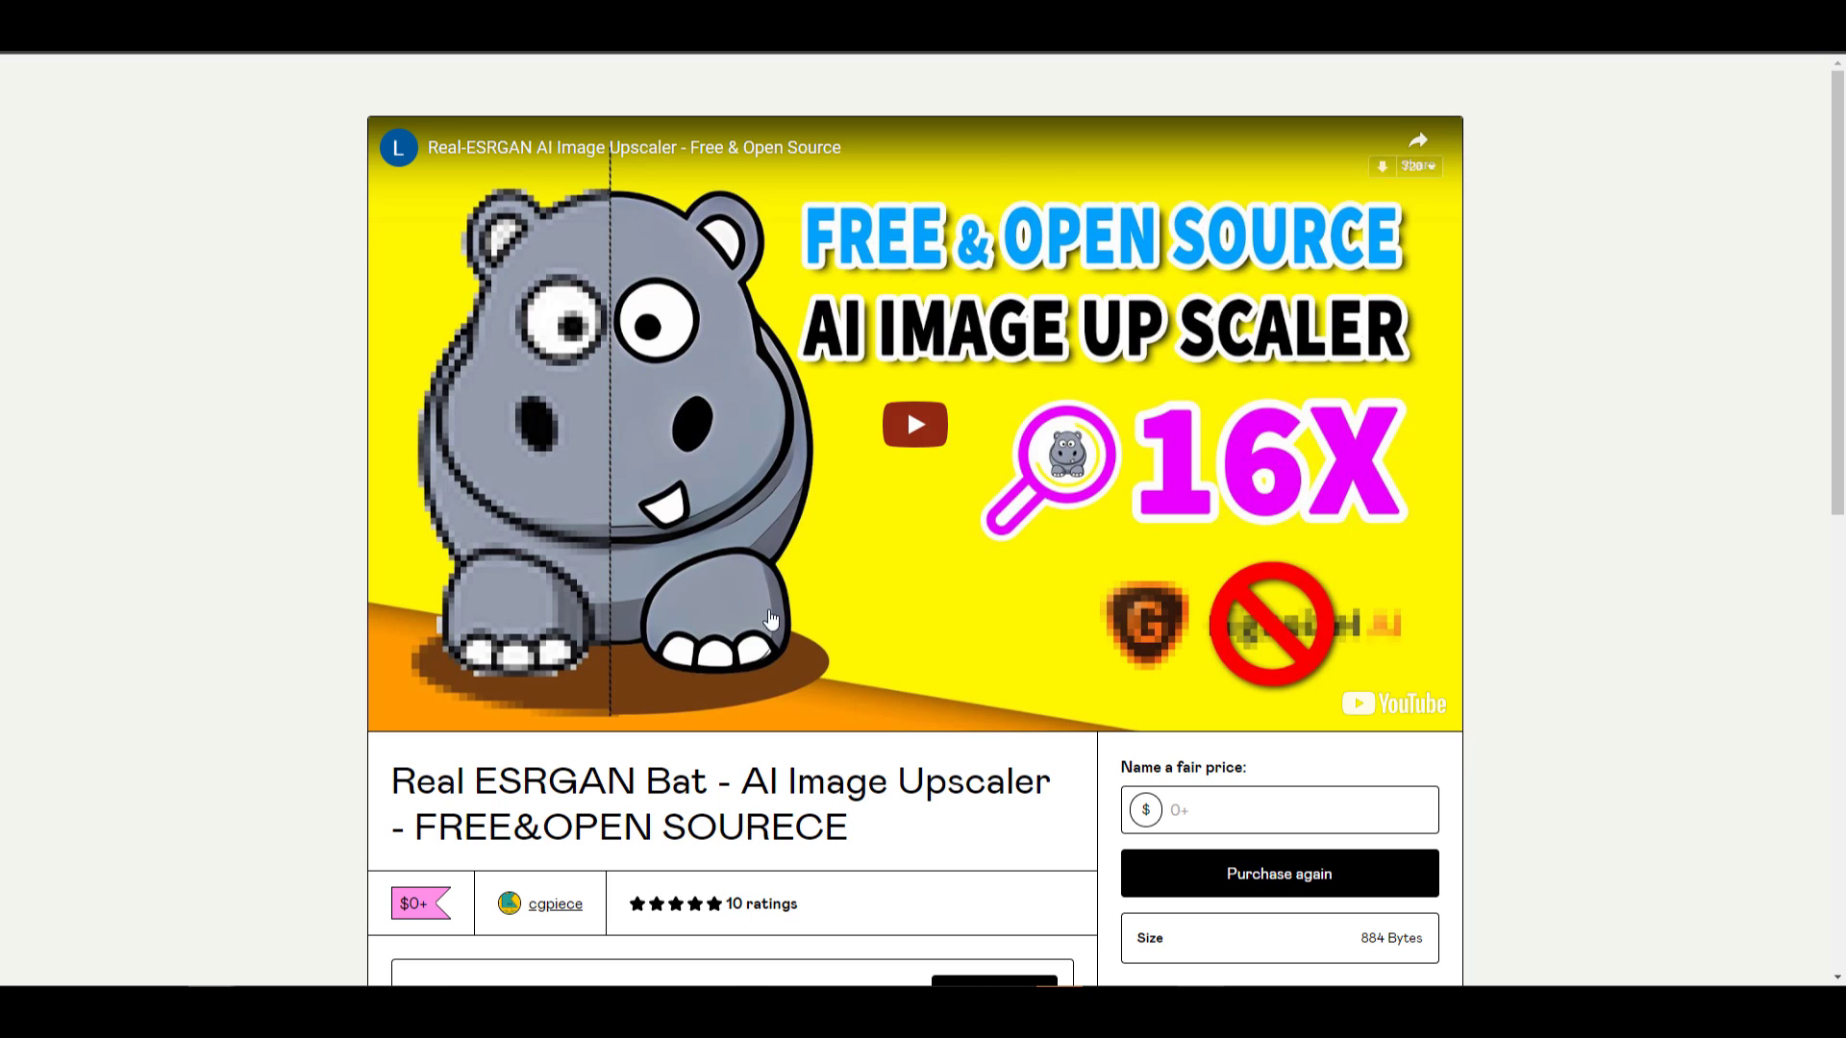
pyautogui.scroll(-5, 196, 898)
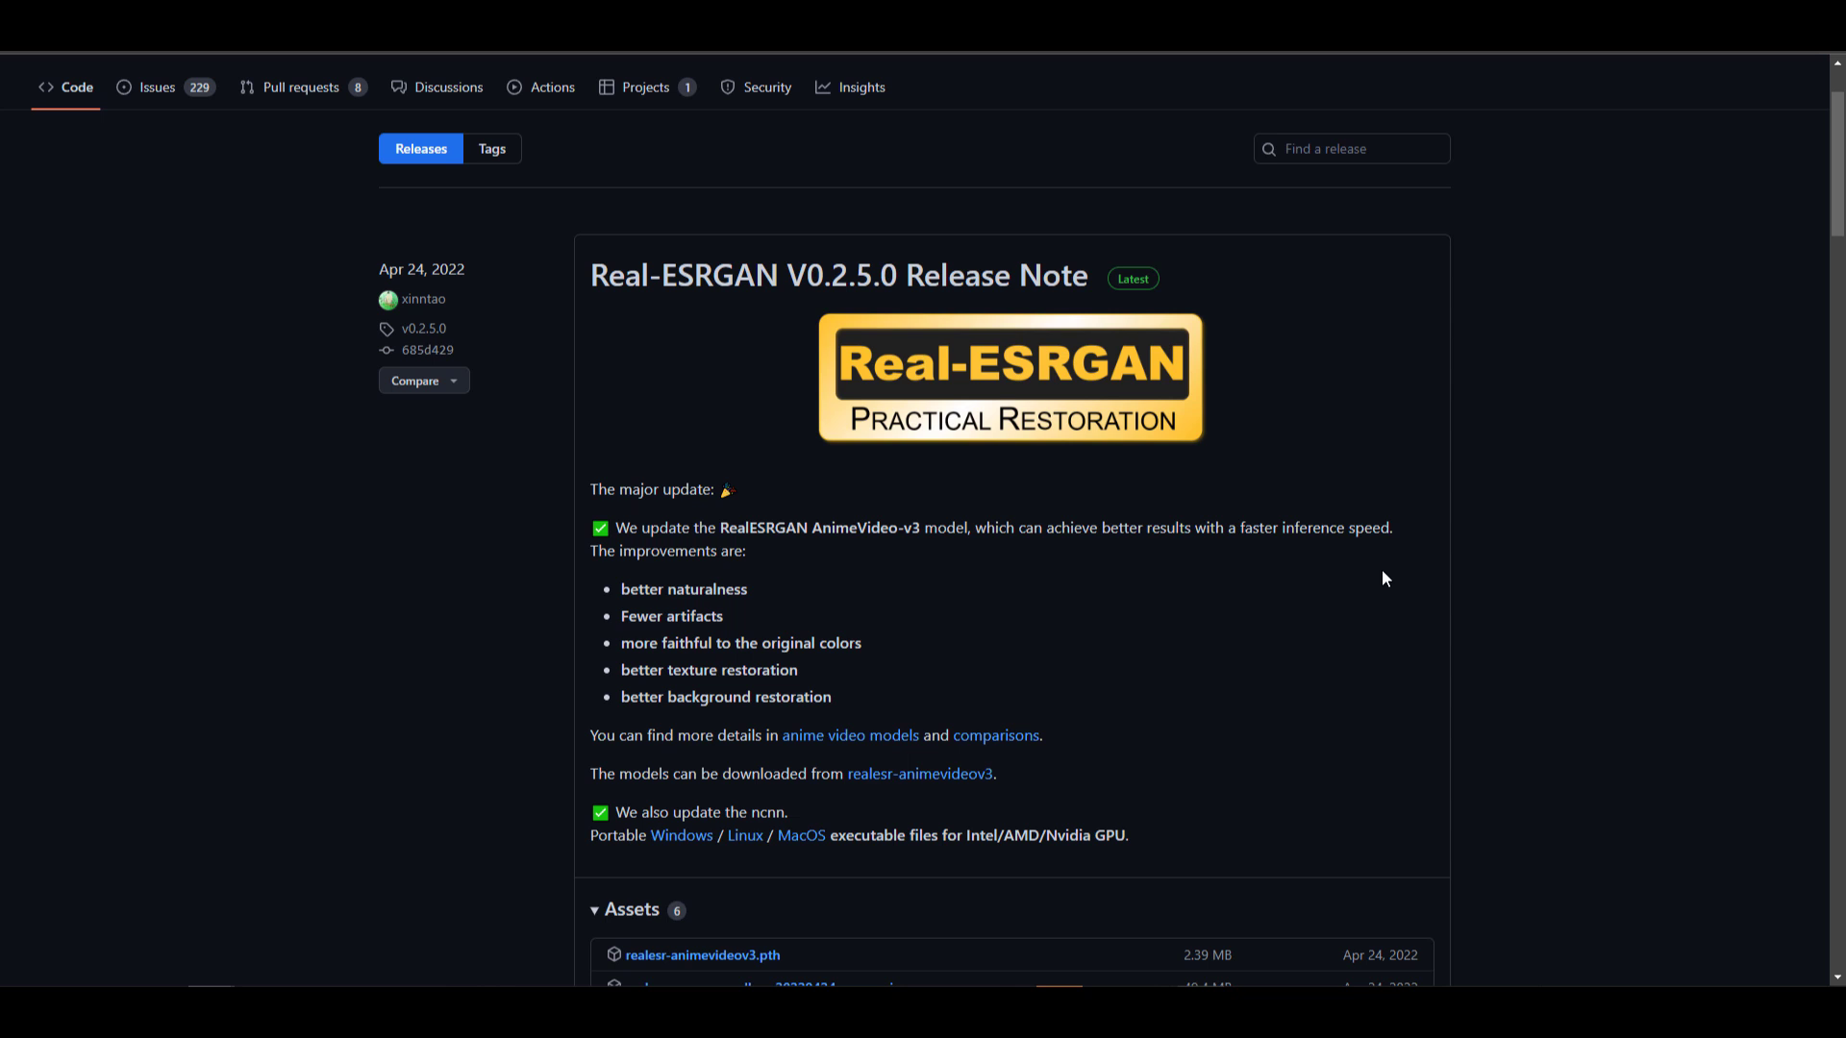
# Step: Scroll the Real-ESRGAN V0.2.5.0 release page down to its six downloadable assets
pyautogui.scroll(-2, 1381, 569)
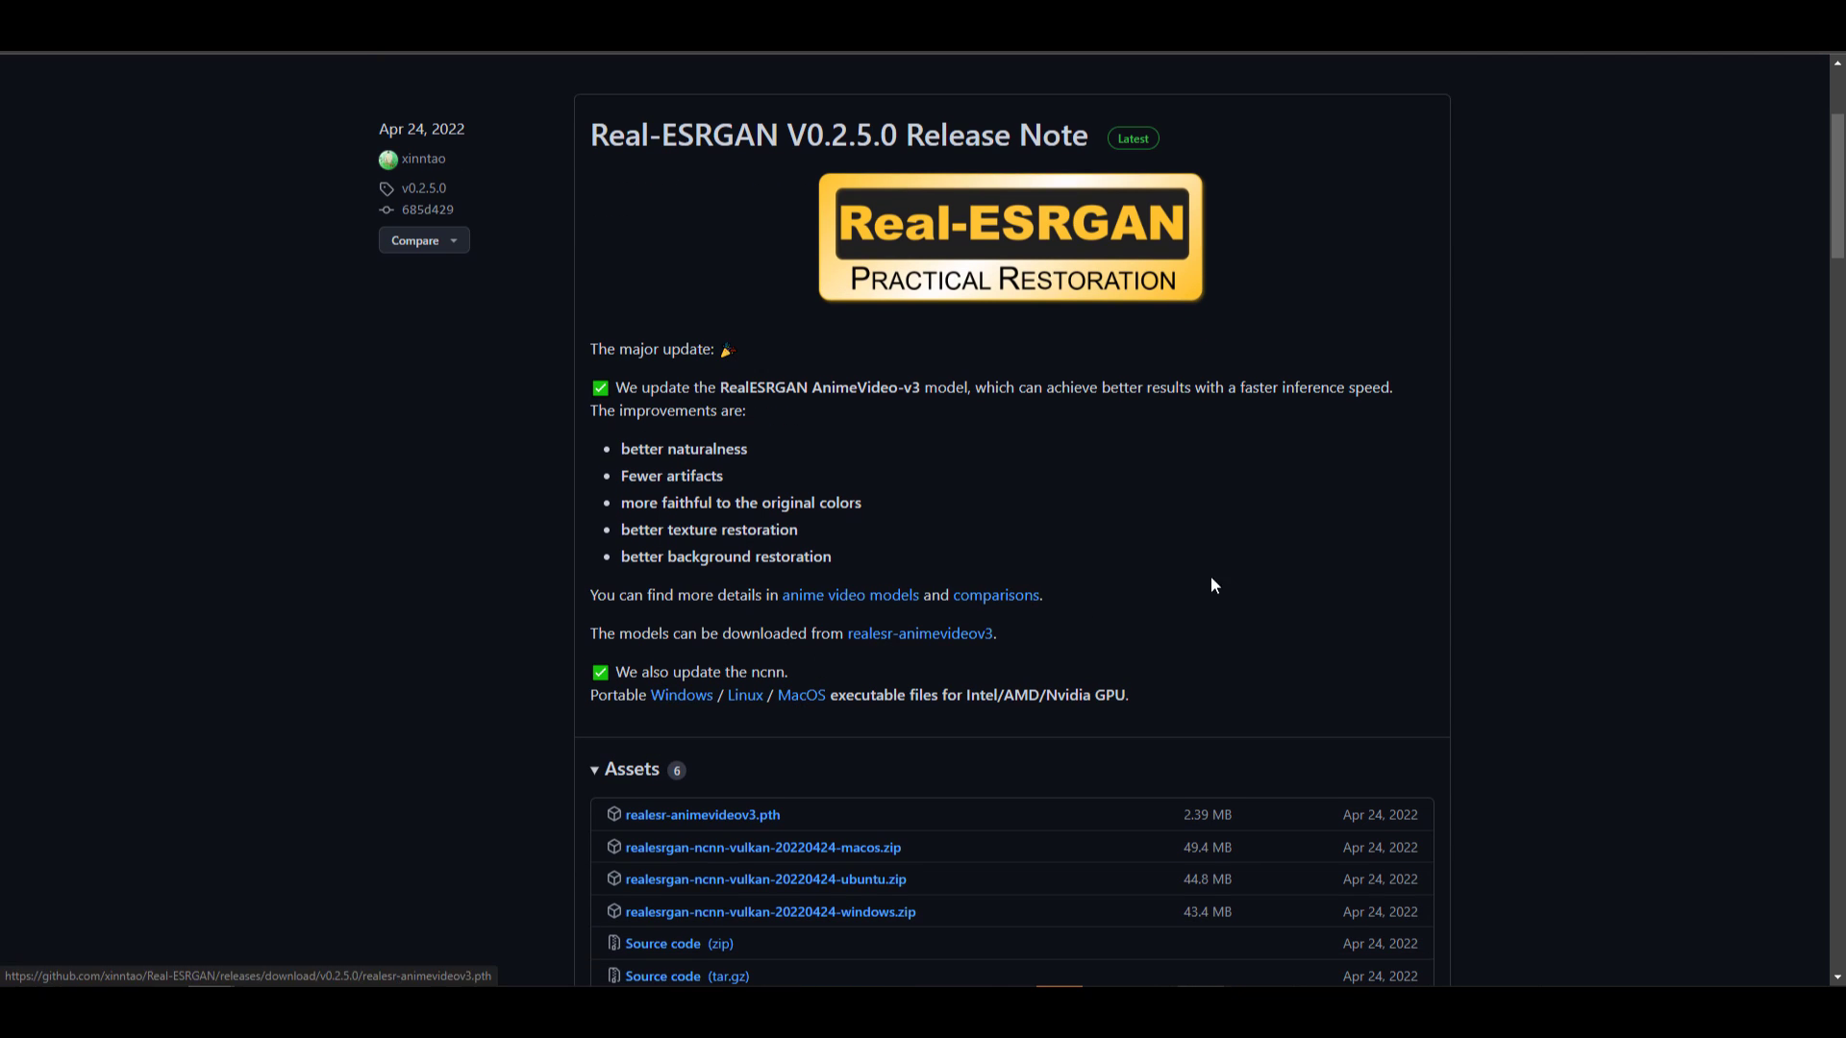